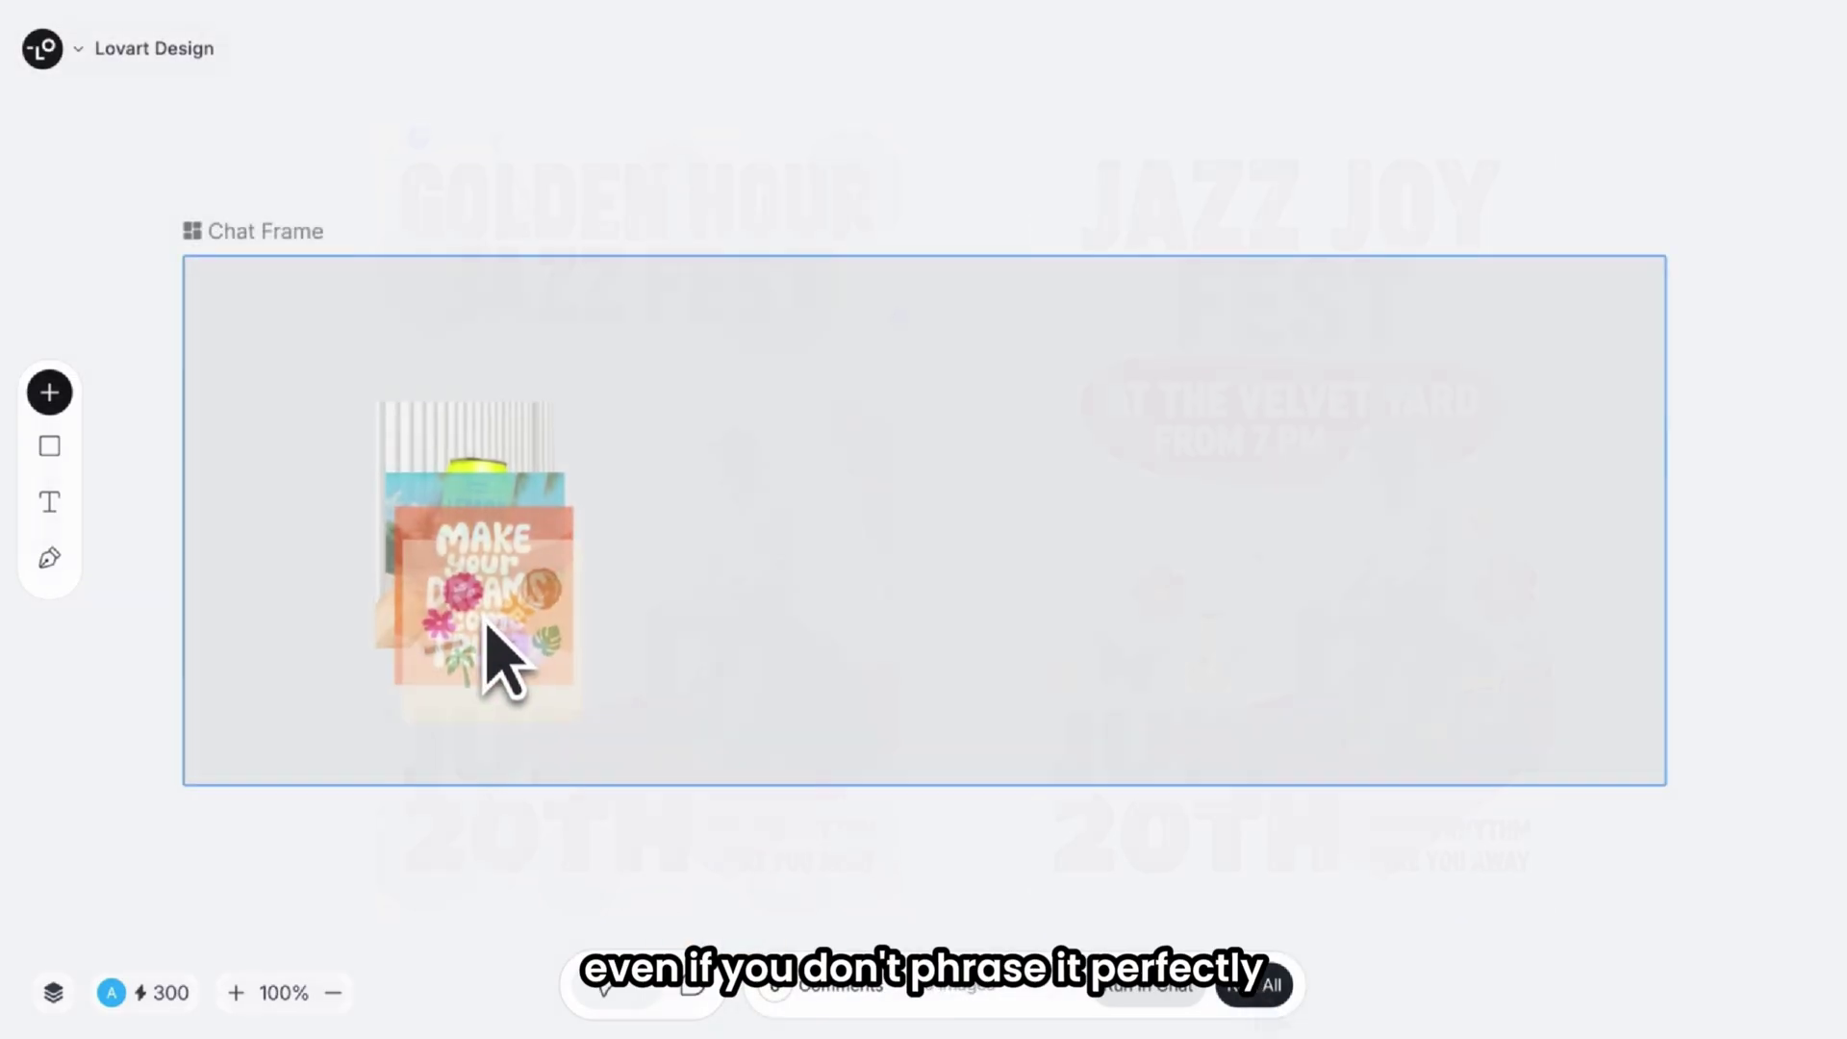
Step: Comment "Keep this object" on the lemonade can and "Use this background" on the beach image
{"action": "left_click", "coordinate": [387, 559]}
{"action": "type", "text": "Keep"}
{"action": "key", "text": "Tab"}
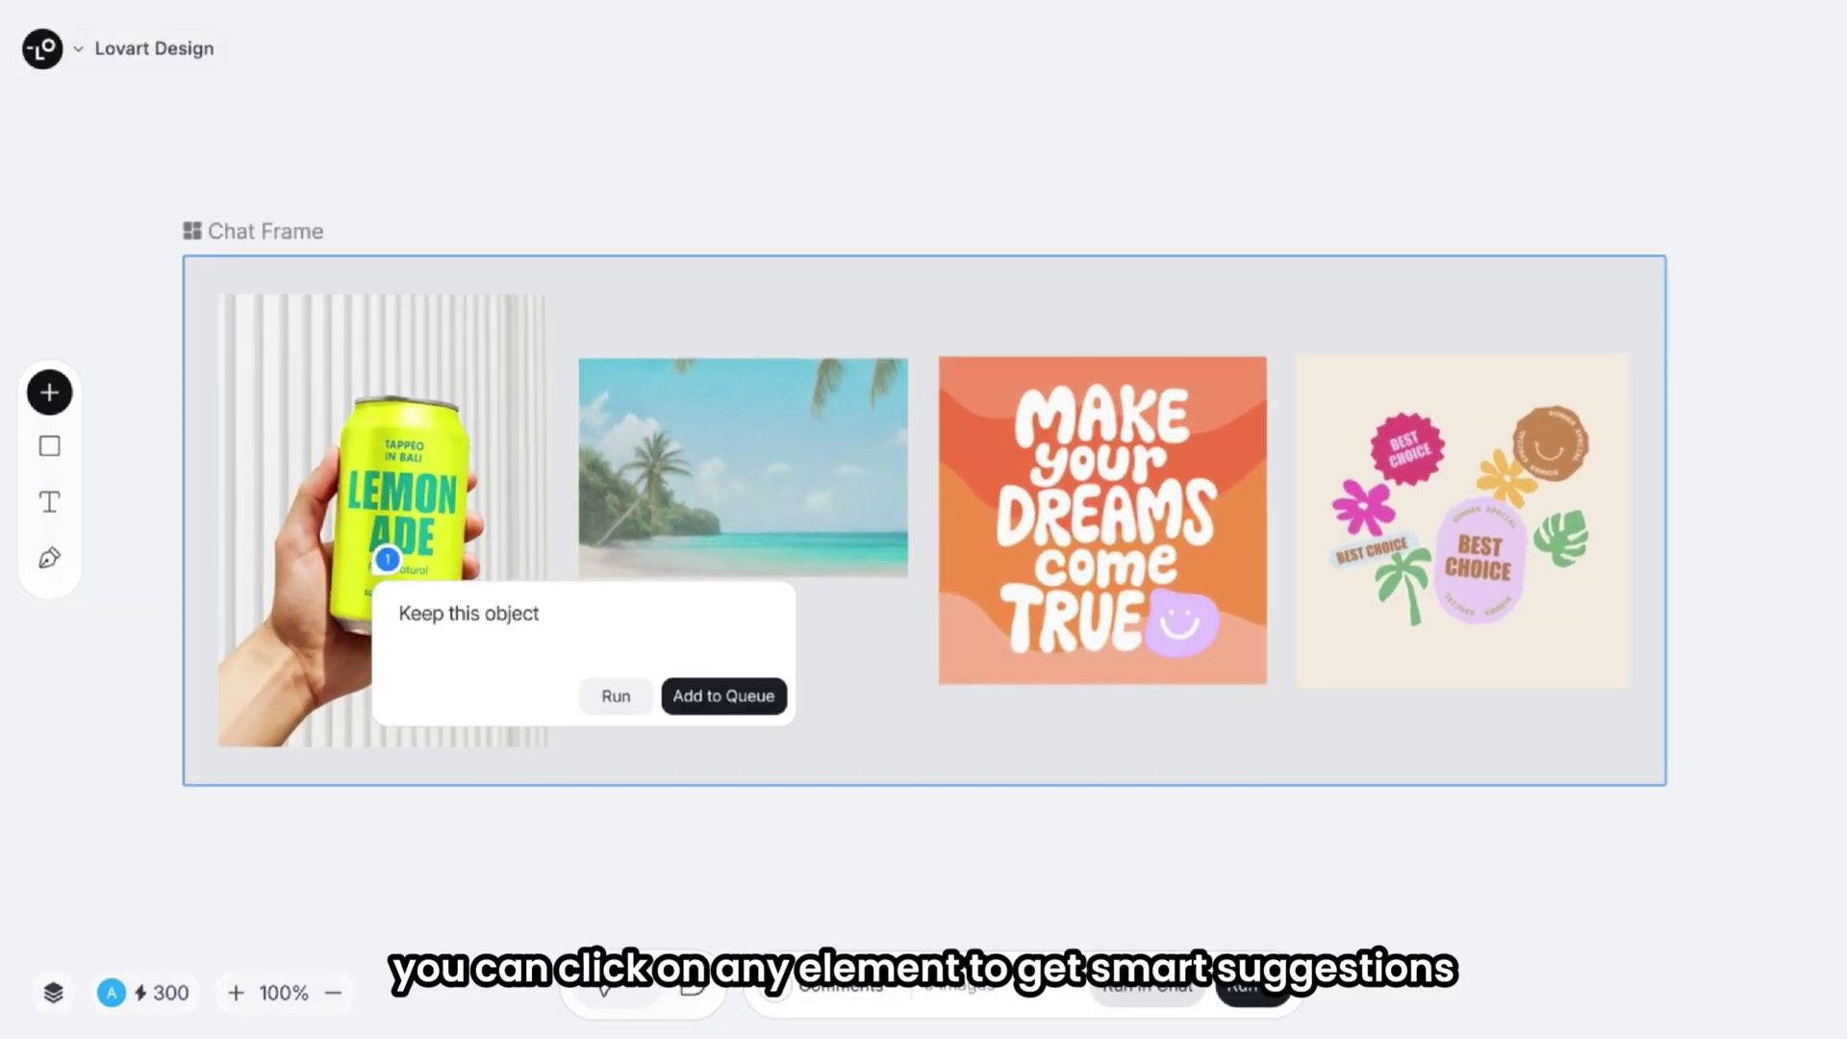
{"action": "left_click", "coordinate": [655, 386]}
{"action": "type", "text": "Use this background"}
Step: Comment "Take the headline" on the orange lettering image and "Add the stickers" on the sticker image, and run all queued comments
{"action": "left_click", "coordinate": [1037, 565]}
{"action": "type", "text": "Take the headline"}
{"action": "left_click", "coordinate": [1478, 444]}
{"action": "type", "text": "Add the stickers"}
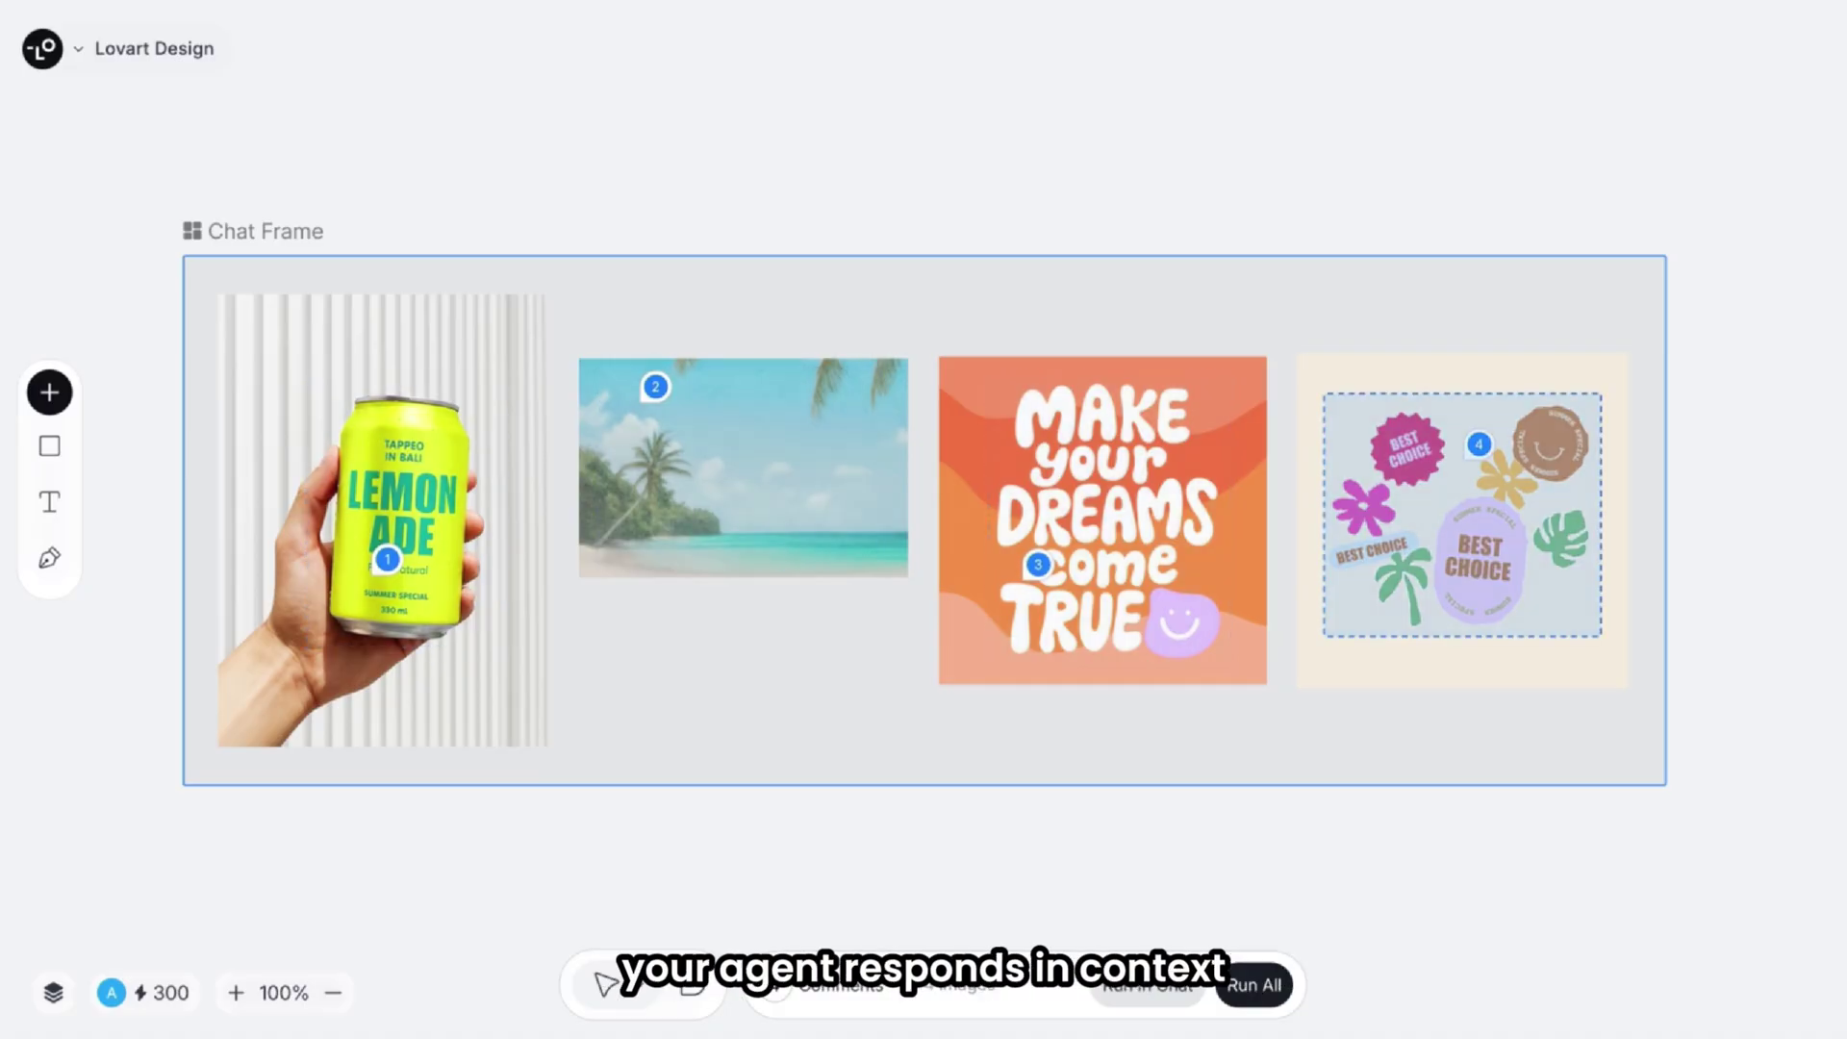
{"action": "left_click", "coordinate": [1255, 995]}
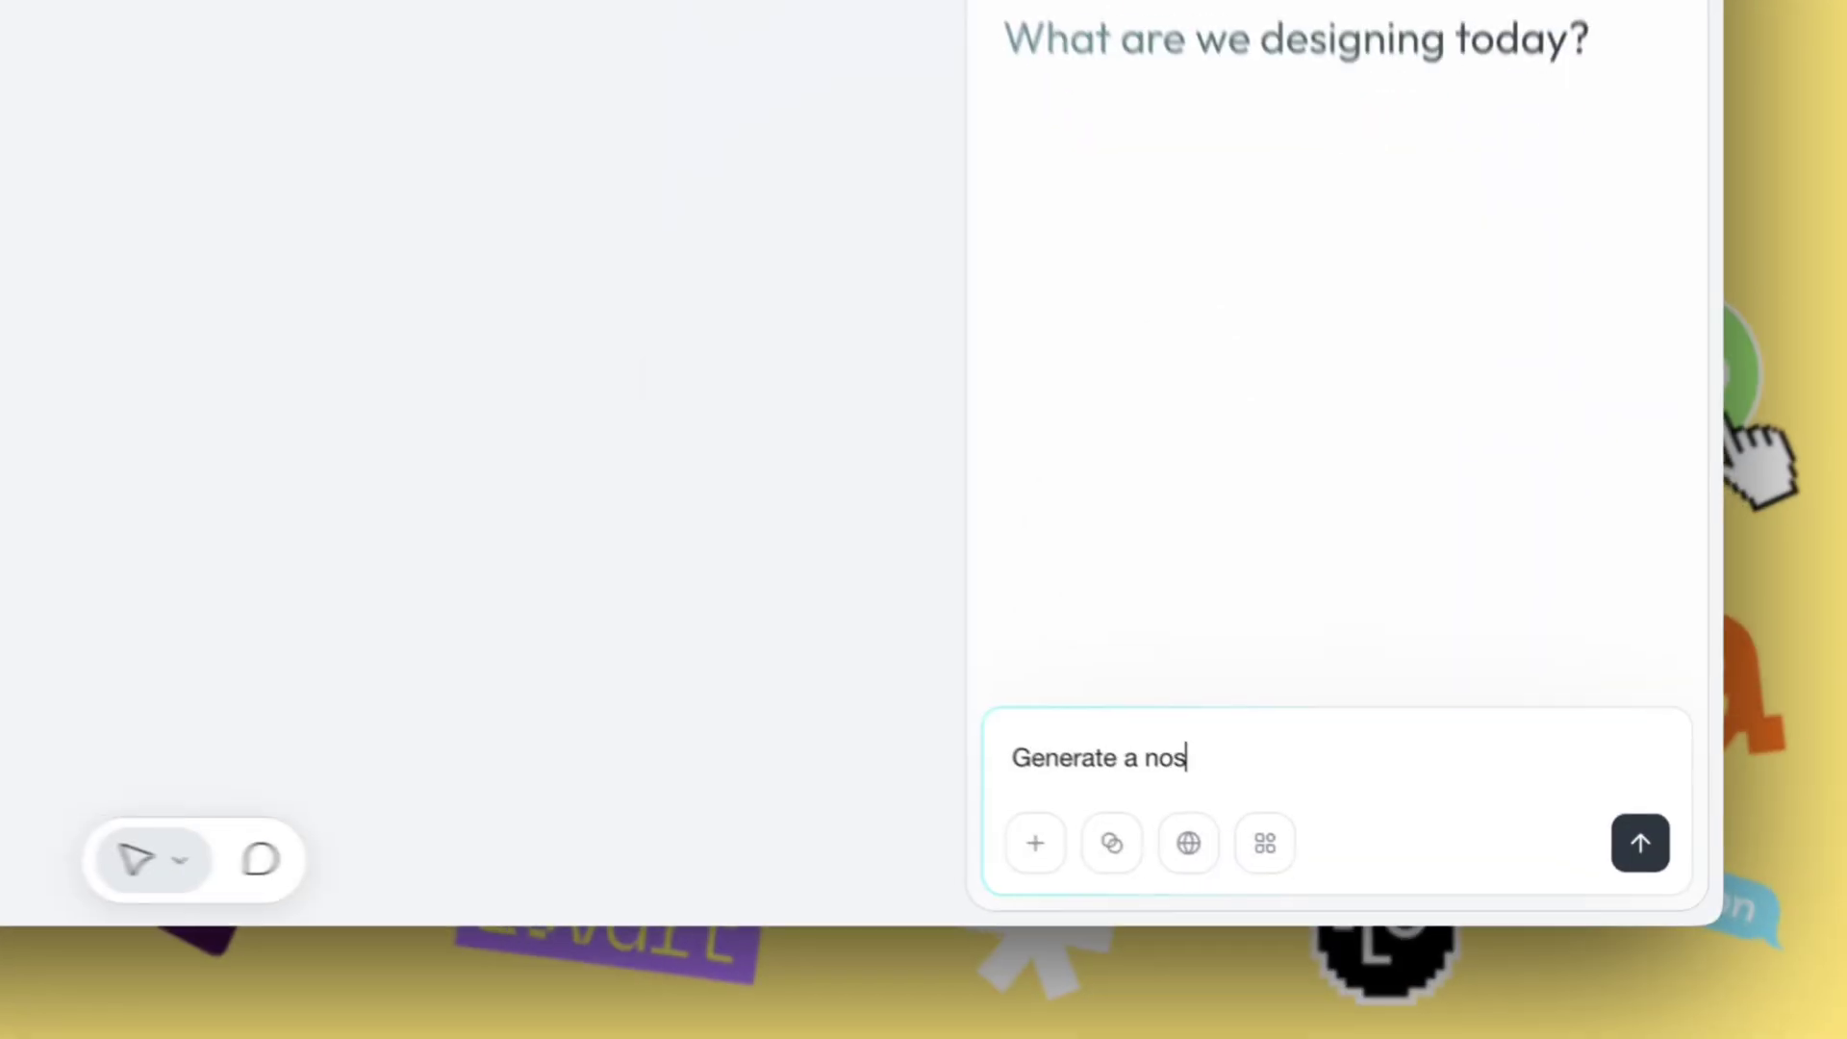
Step: Prompt the chat to generate a nostalgic retro-futuristic poster that's inspired by "Fly Me to the Moon"
{"action": "type", "text": "talgic retro-futuristic poster that's inspired by \"Fly Me to the Moon"}
{"action": "key", "text": "Return"}
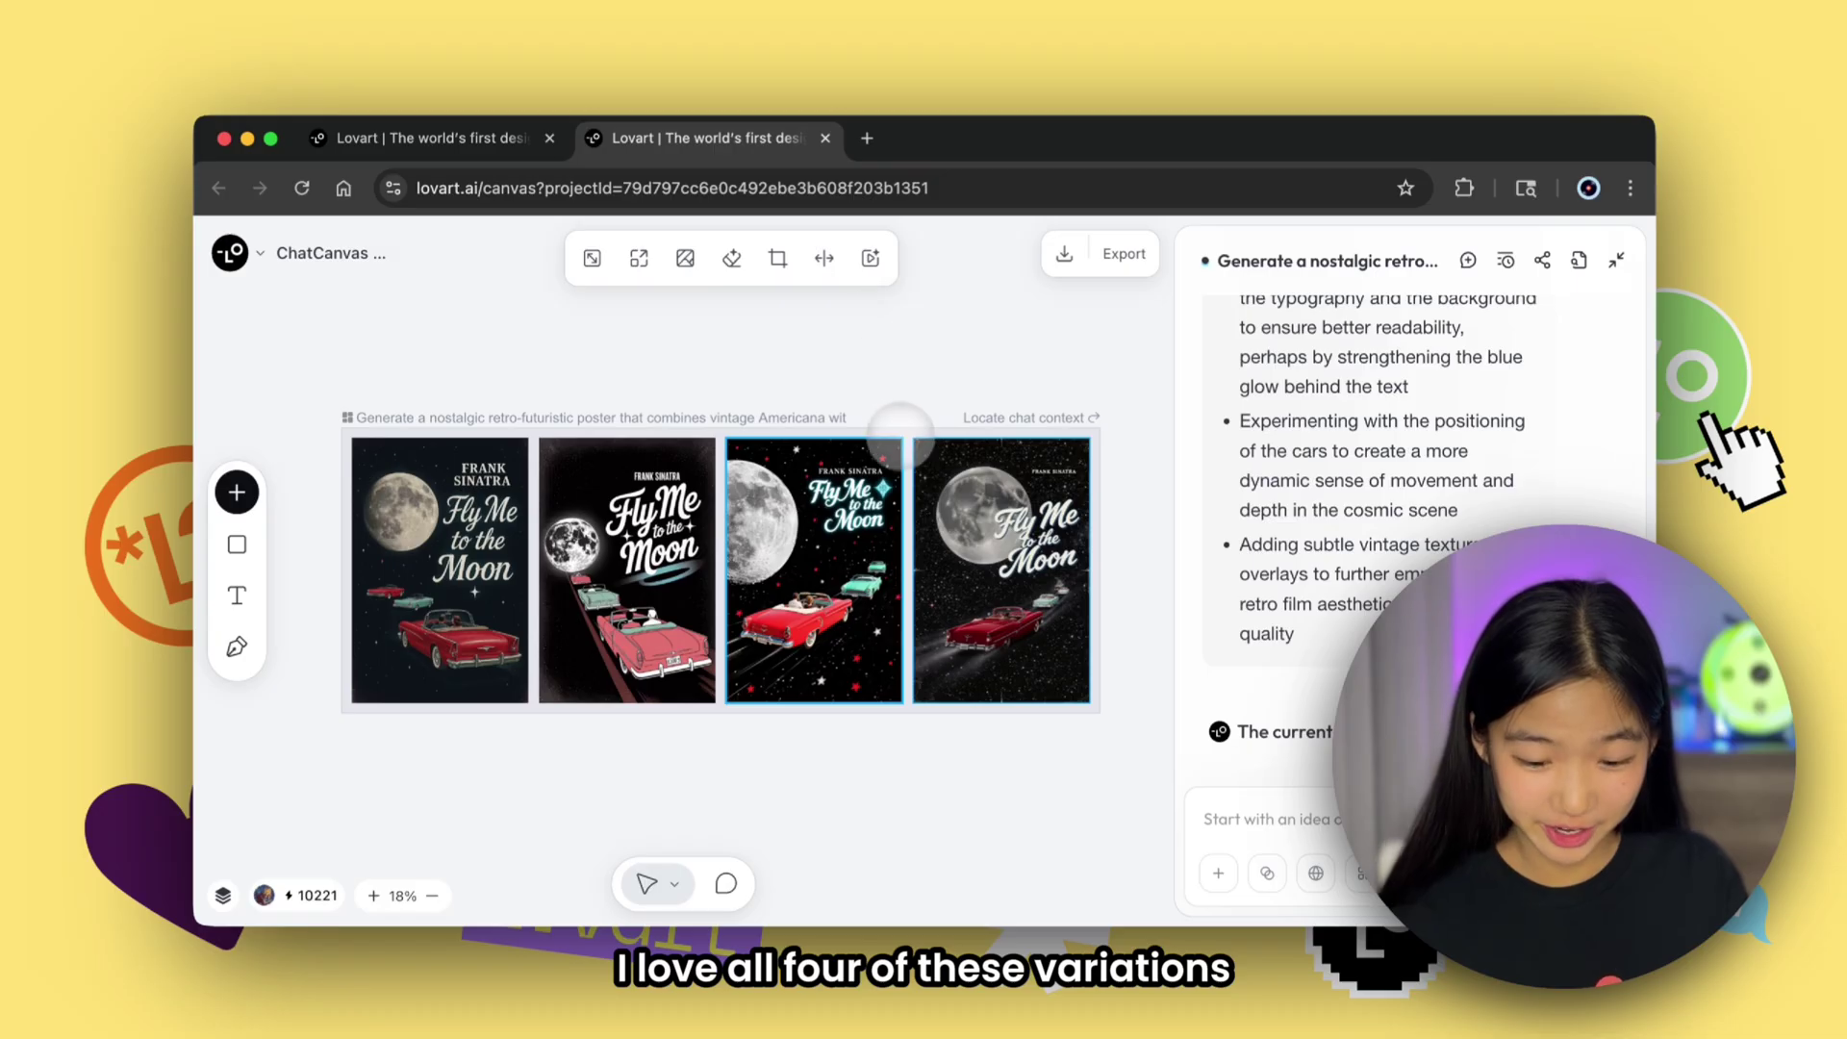
Step: Review the generated poster variations and hide the chat to free up the canvas
{"action": "scroll", "coordinate": [394, 405], "scroll_direction": "right", "scroll_amount": 2}
{"action": "scroll", "coordinate": [393, 405], "scroll_direction": "up", "scroll_amount": 2}
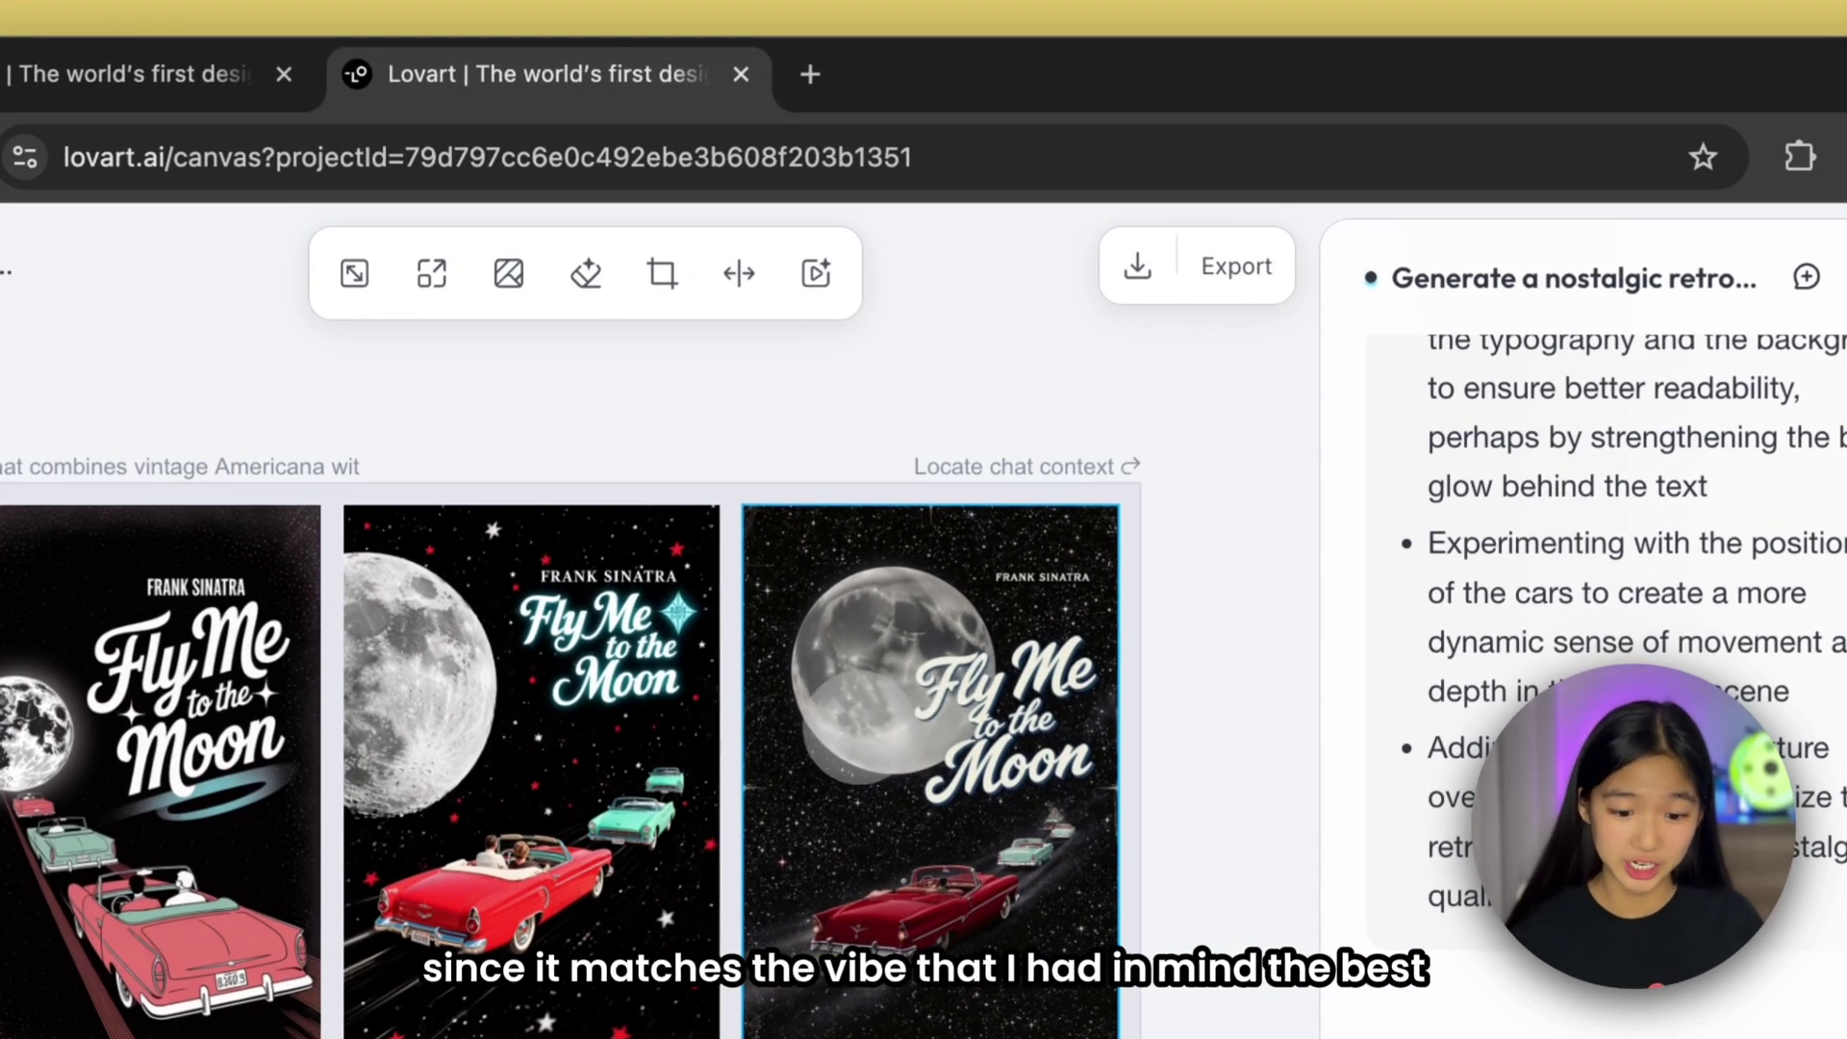
{"action": "scroll", "coordinate": [567, 741], "scroll_direction": "right", "scroll_amount": 1}
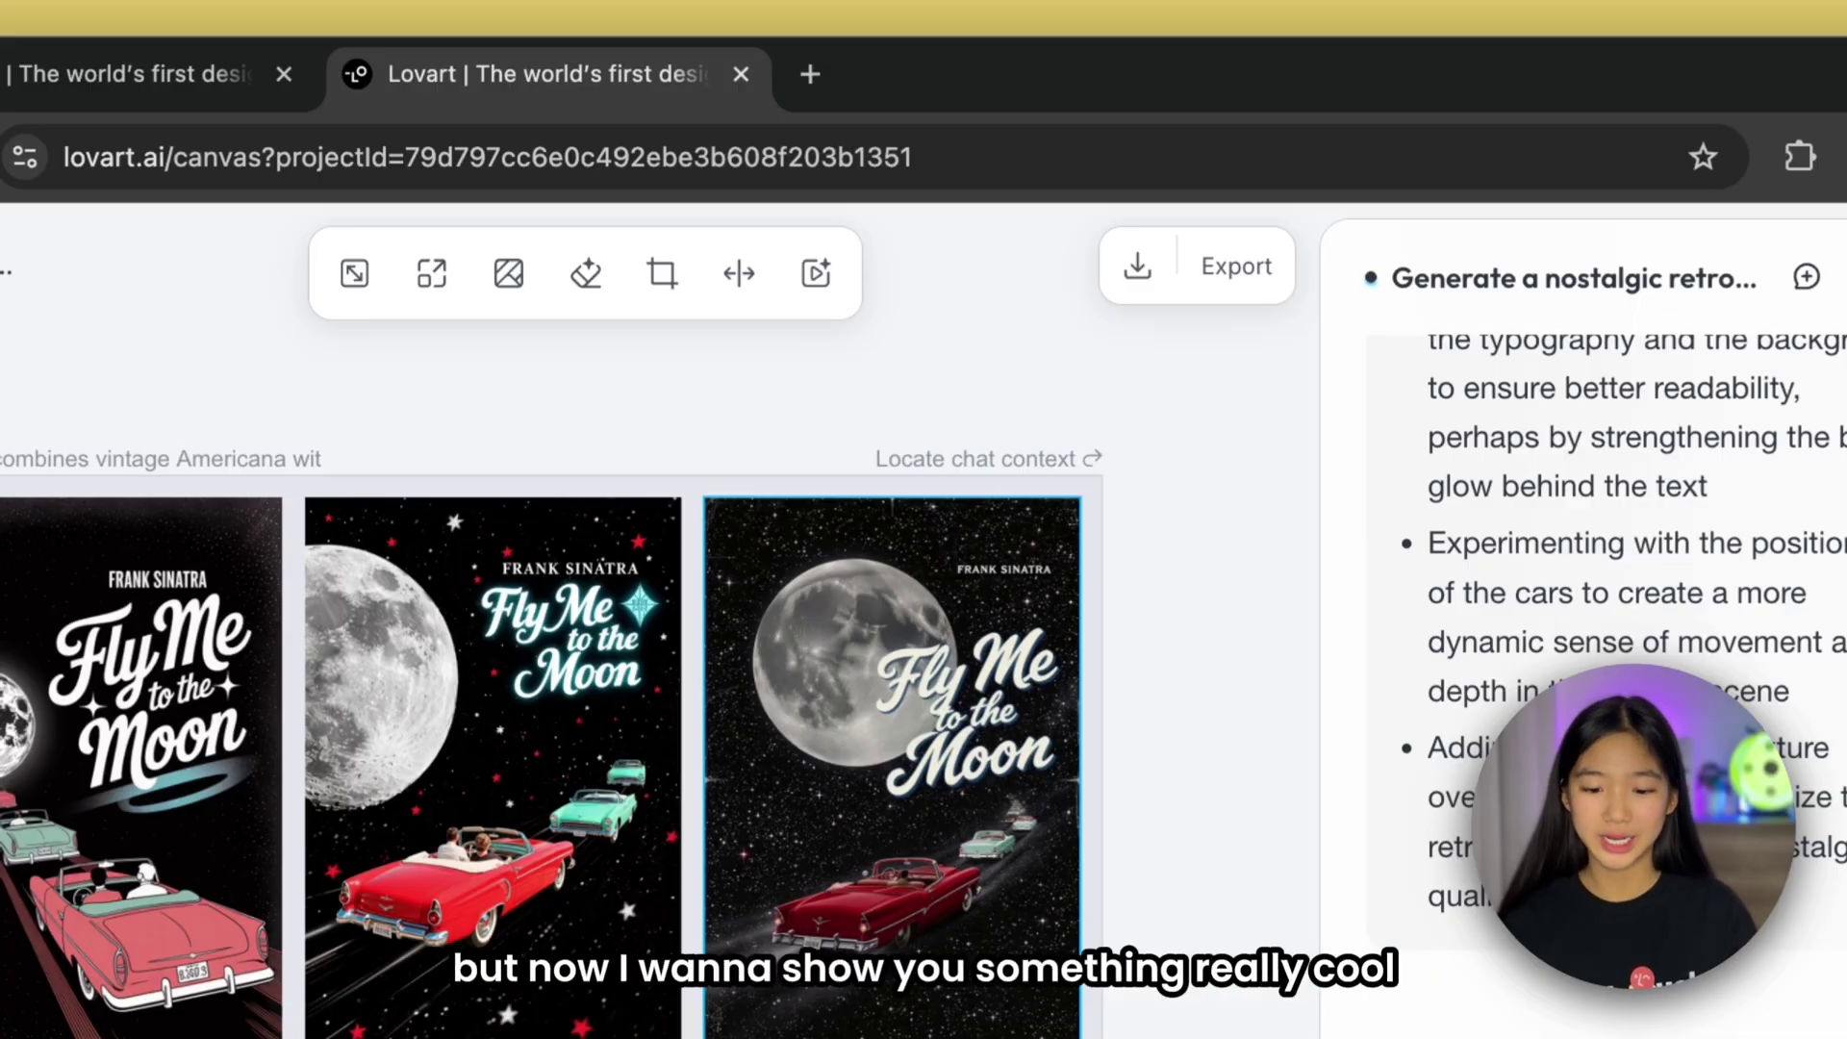
{"action": "scroll", "coordinate": [553, 742], "scroll_direction": "right", "scroll_amount": 1}
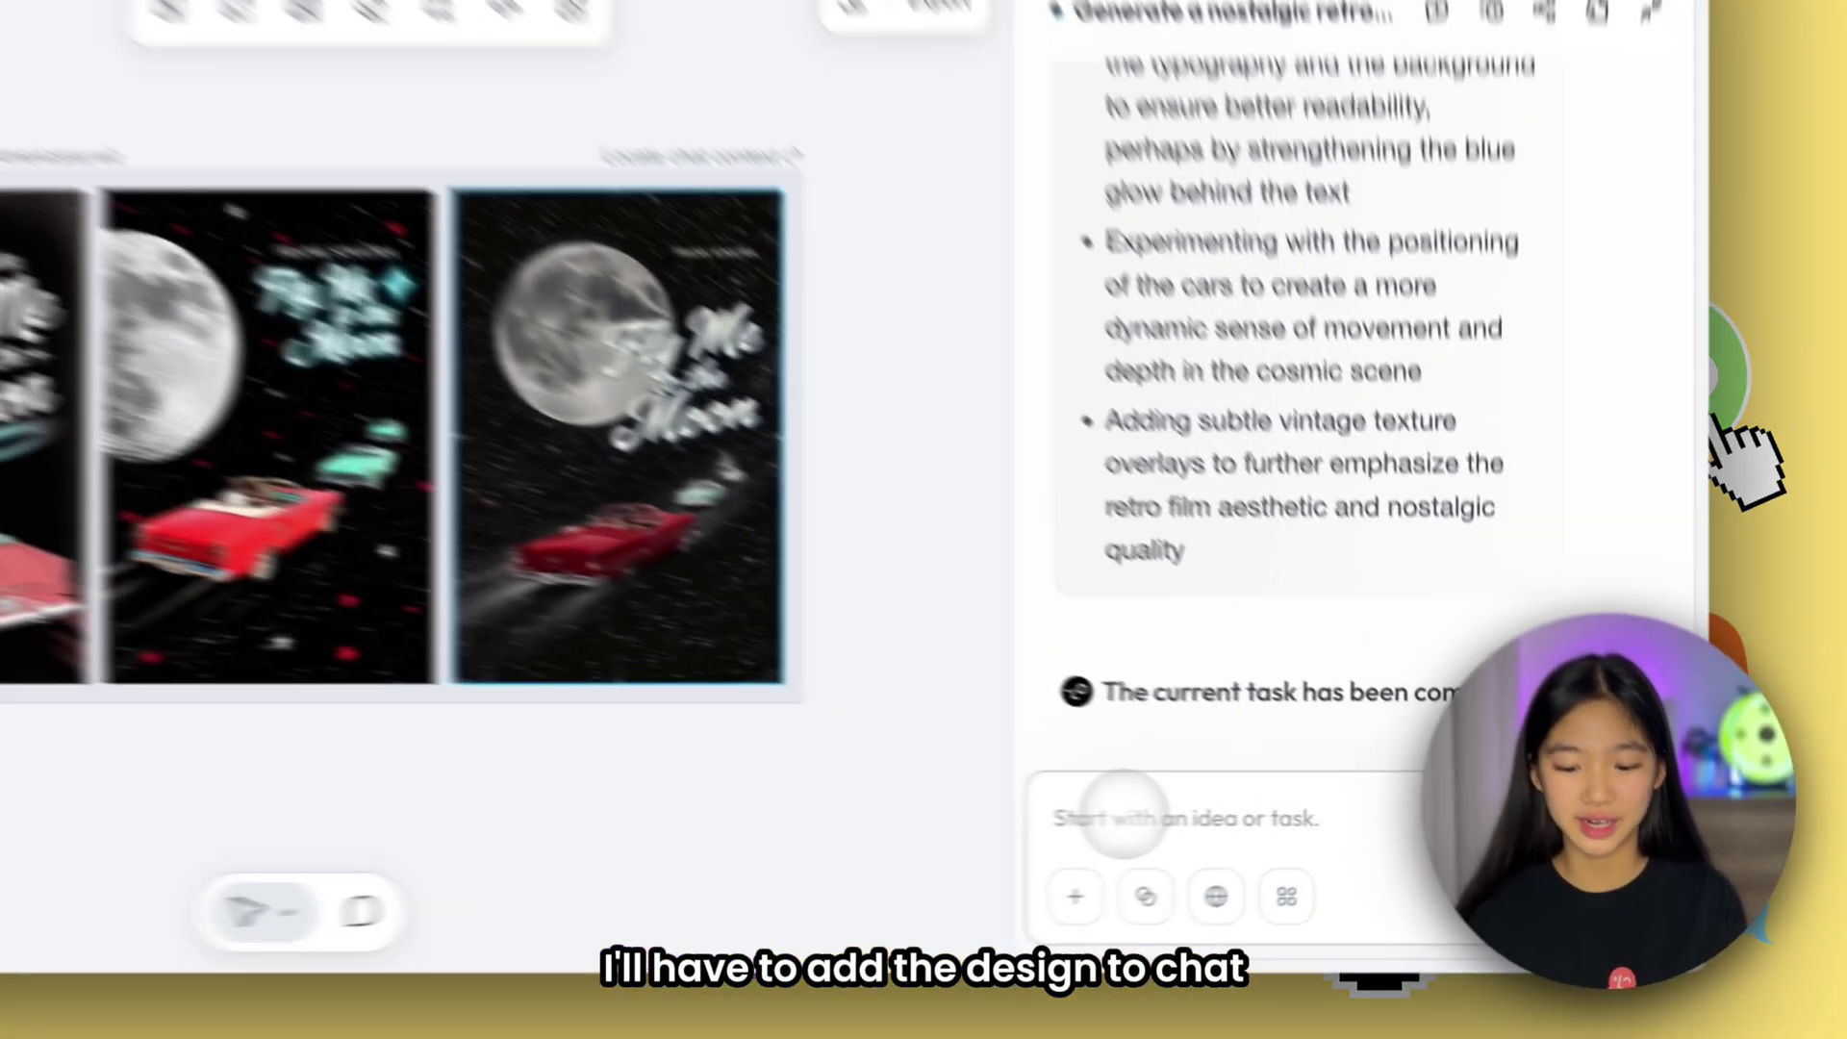
{"action": "left_click", "coordinate": [1248, 815]}
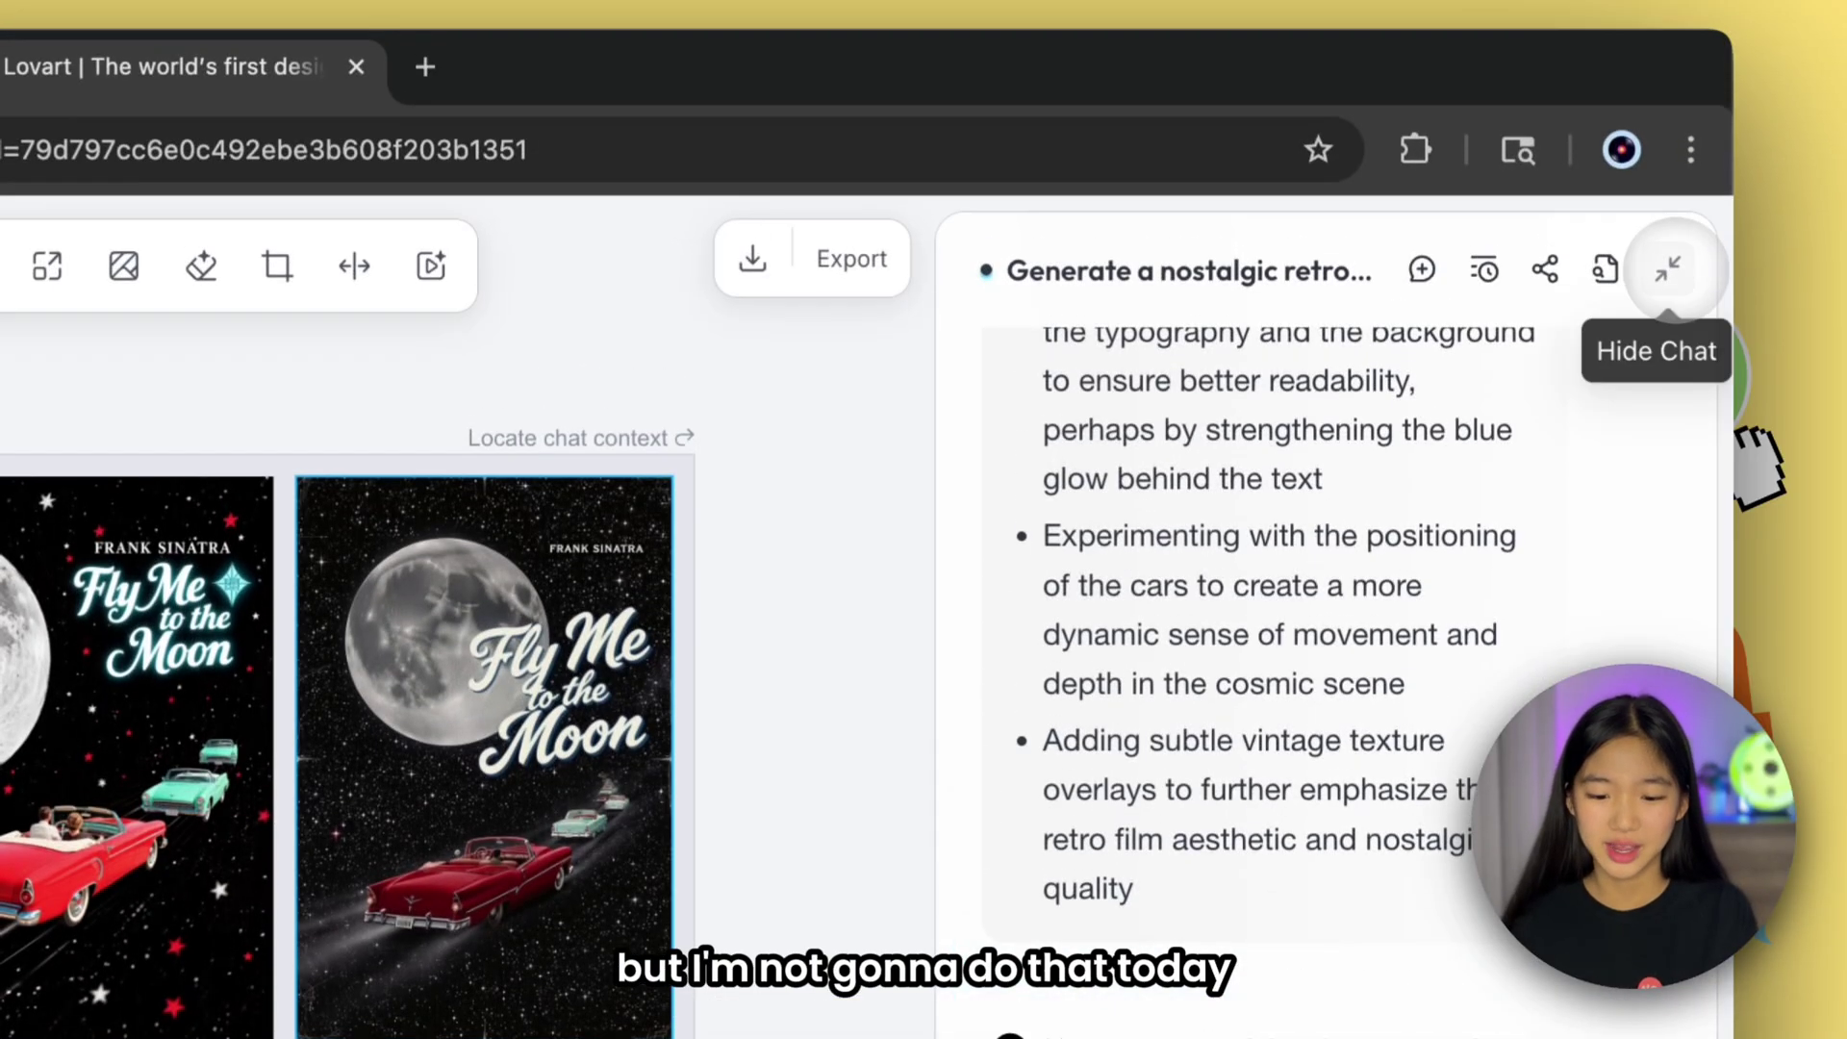
{"action": "left_click", "coordinate": [1673, 261]}
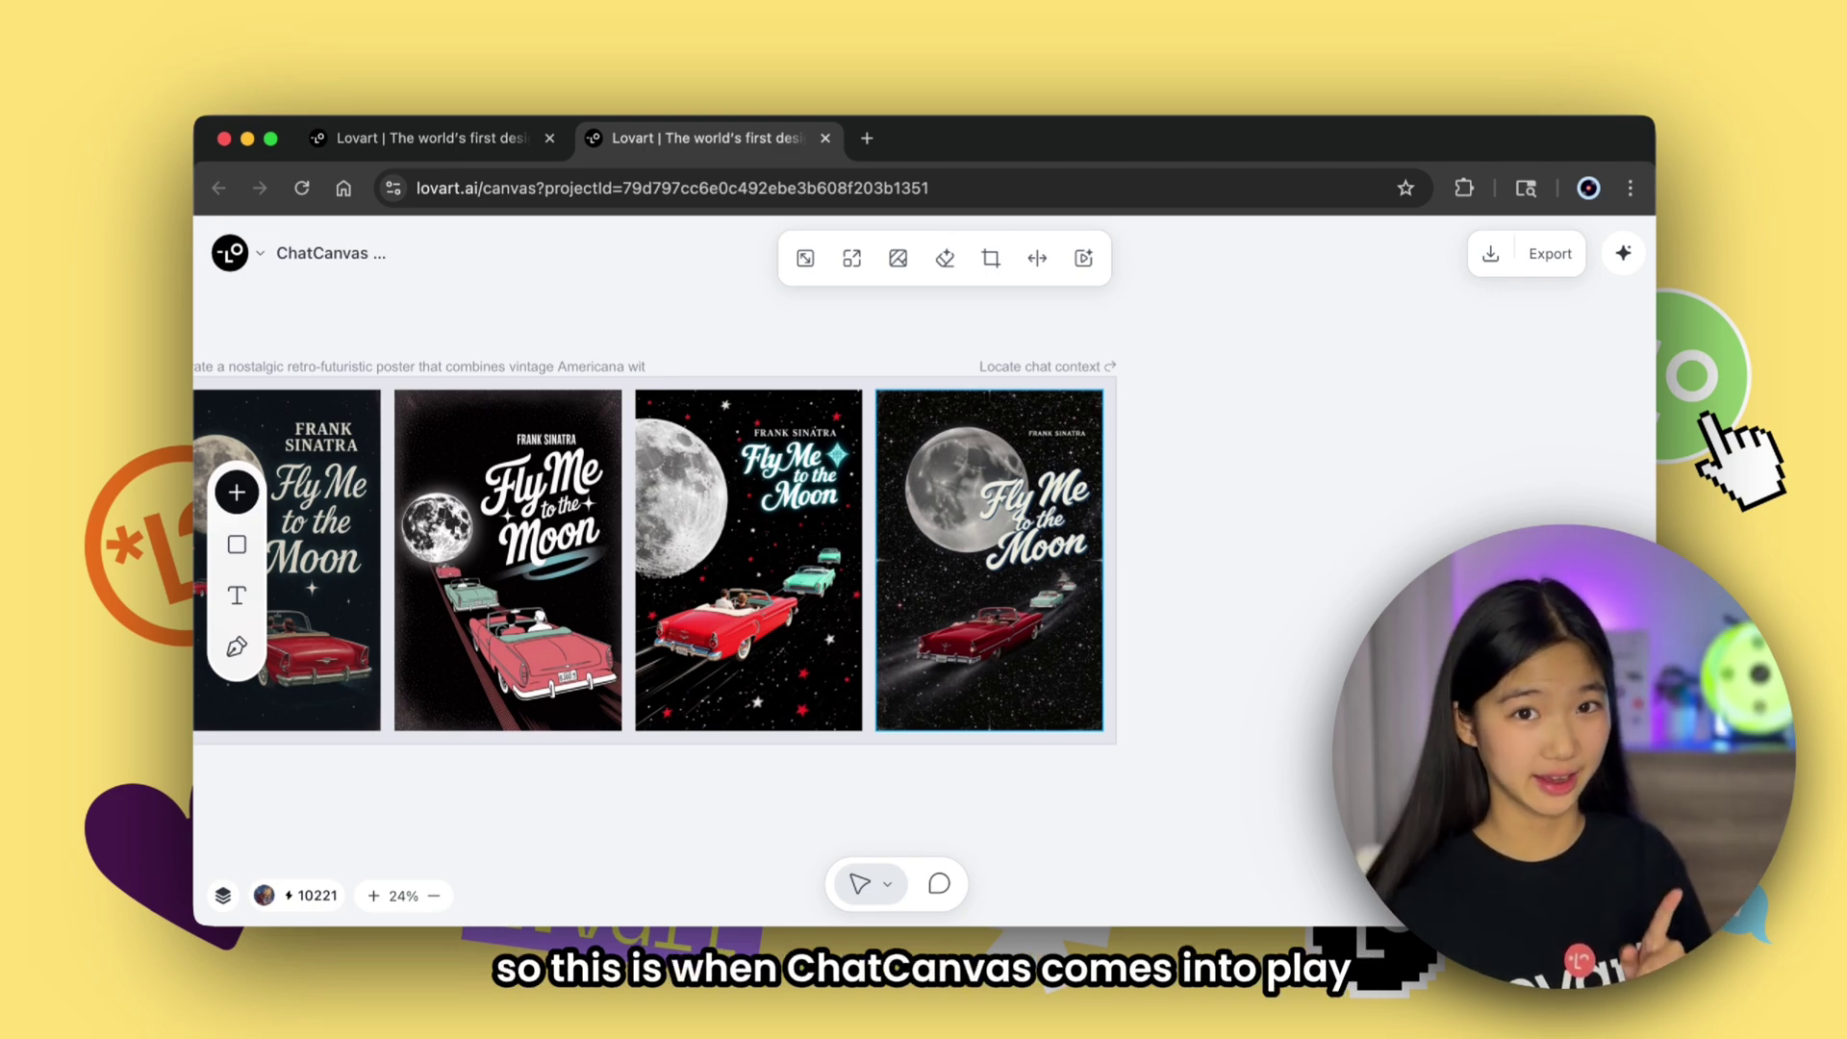
Step: Use Chat with Canvas to queue the comment "Add a pair of wings" on the red car in the fourth poster
{"action": "scroll", "coordinate": [1169, 592], "scroll_direction": "left", "scroll_amount": 2}
{"action": "scroll", "coordinate": [1168, 593], "scroll_direction": "down", "scroll_amount": 2}
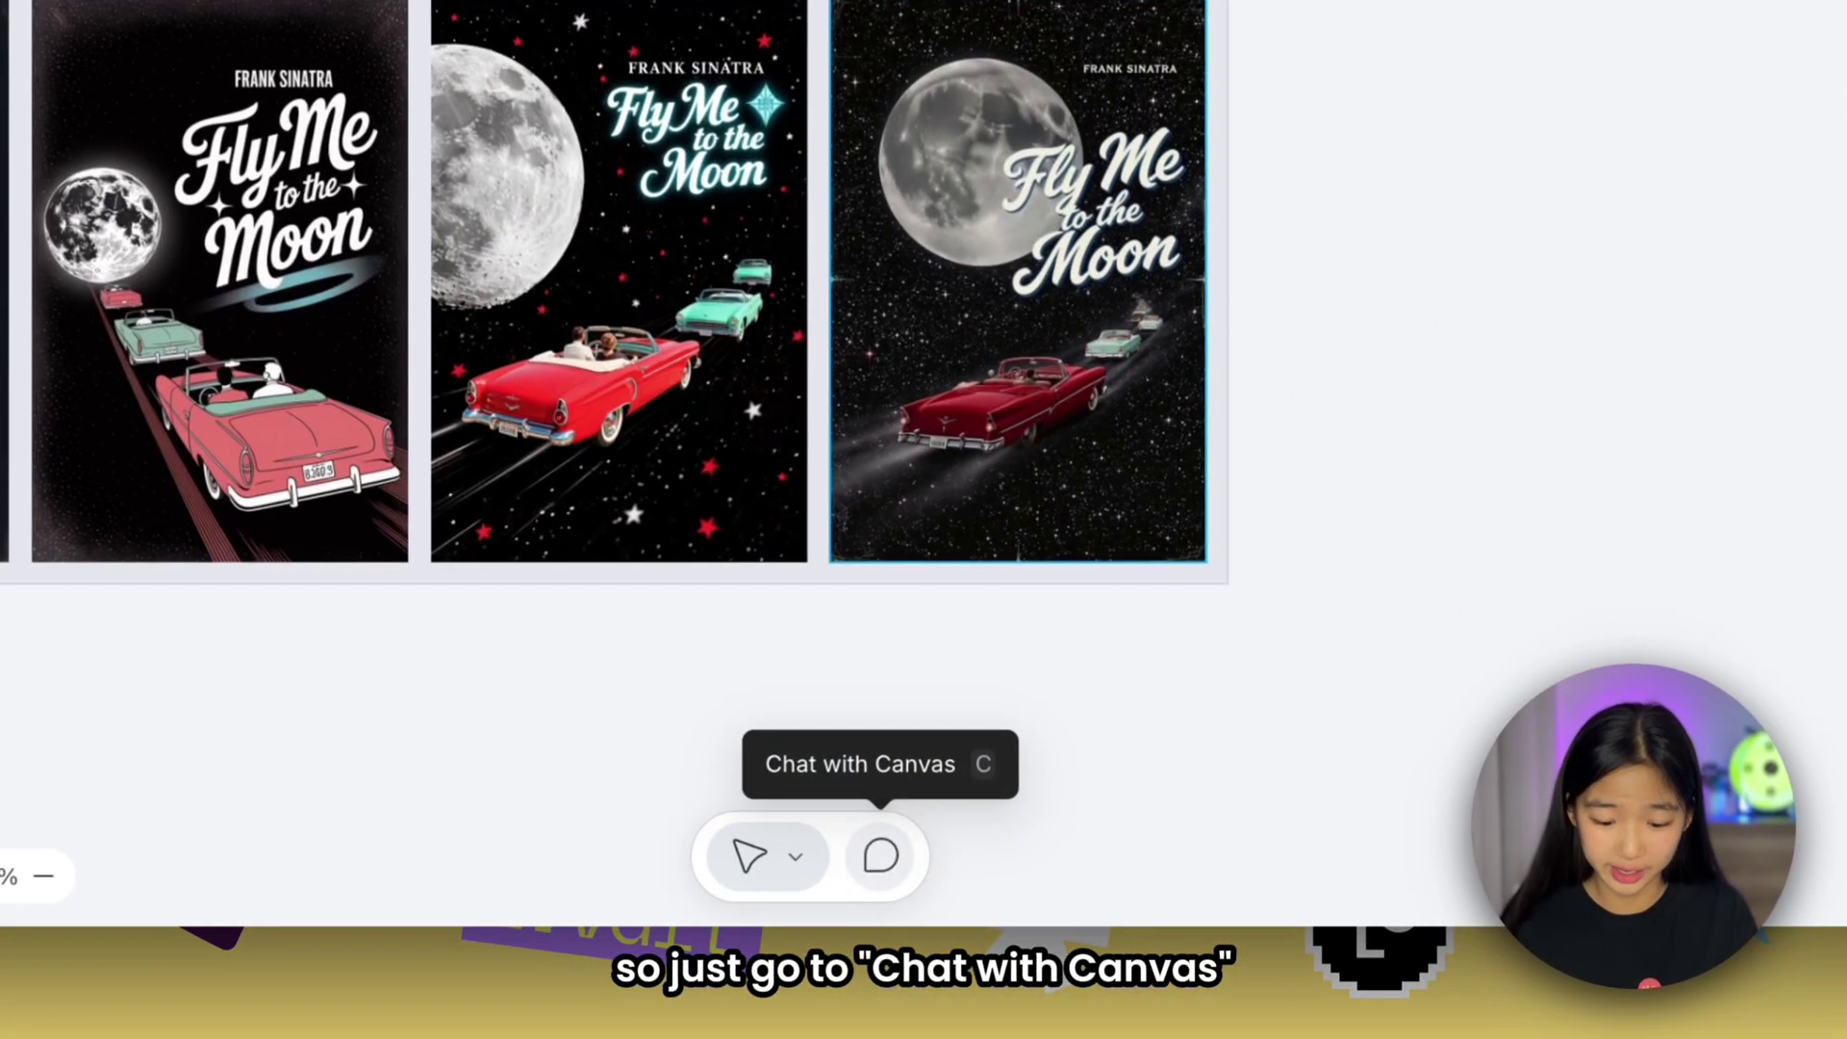
{"action": "left_click", "coordinate": [880, 854]}
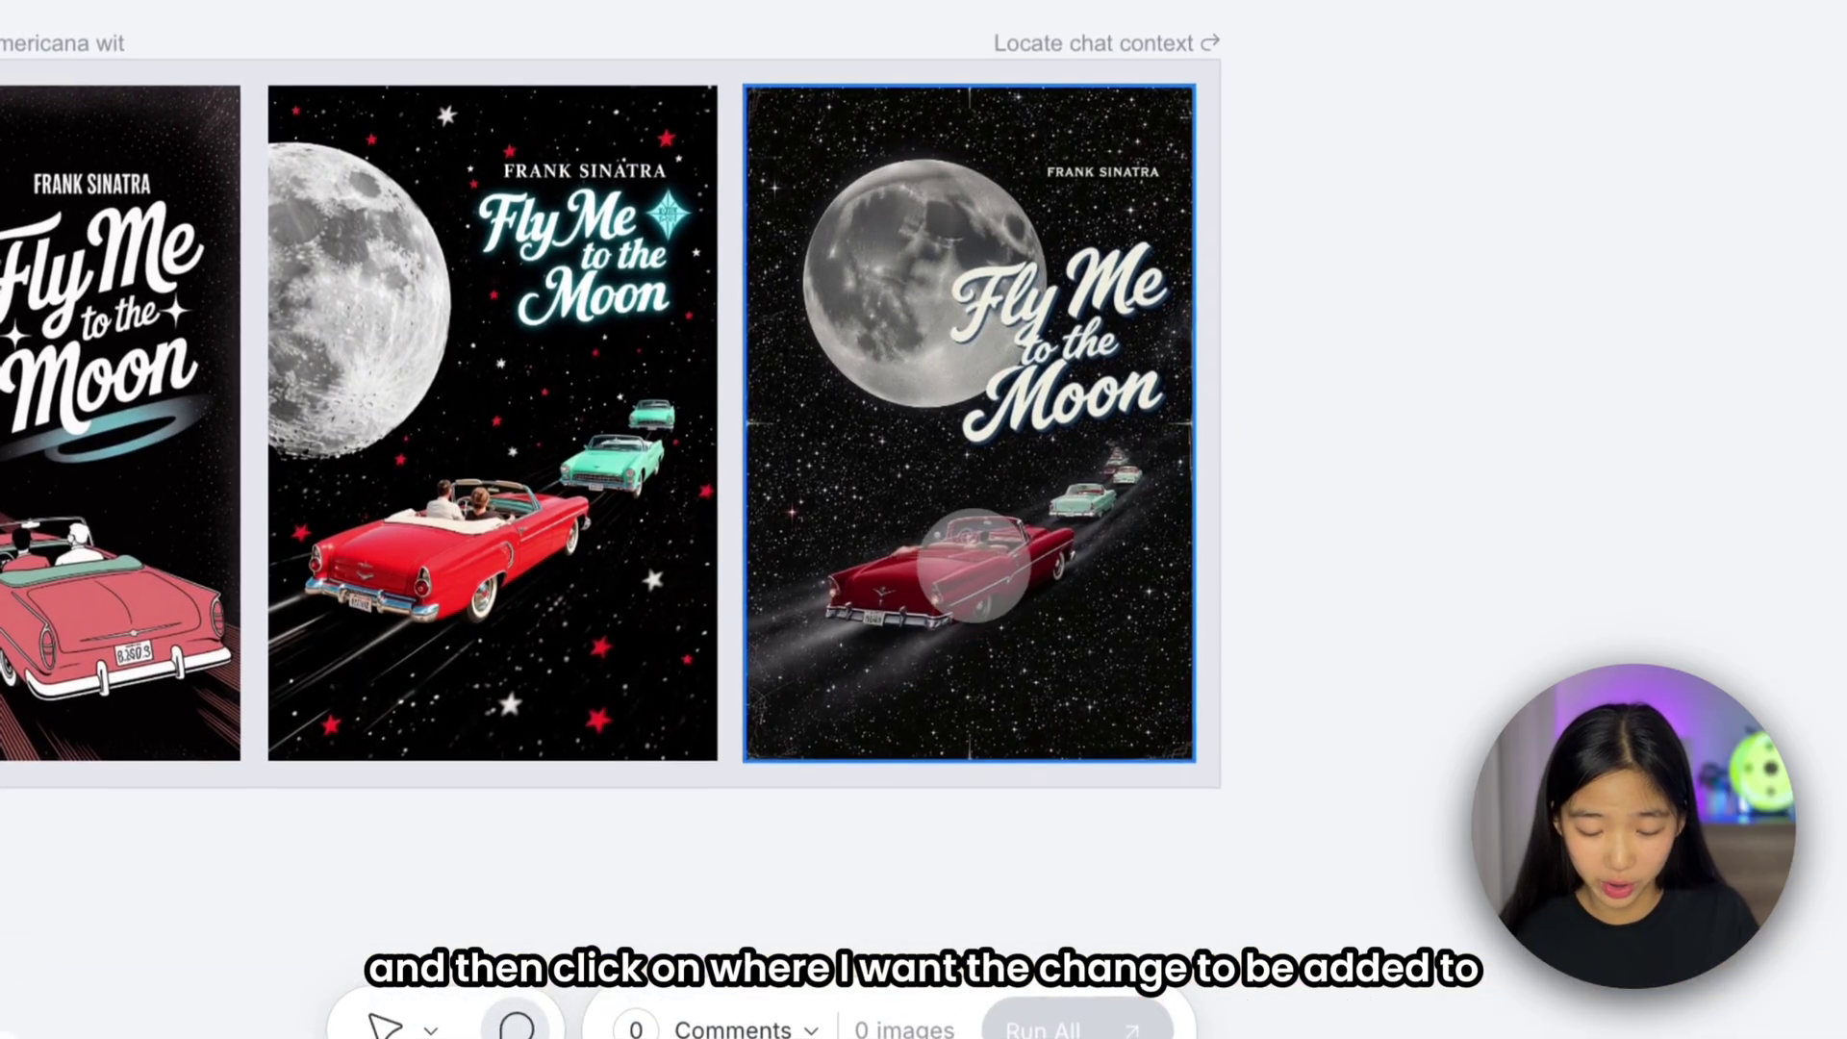
{"action": "left_click", "coordinate": [1010, 373]}
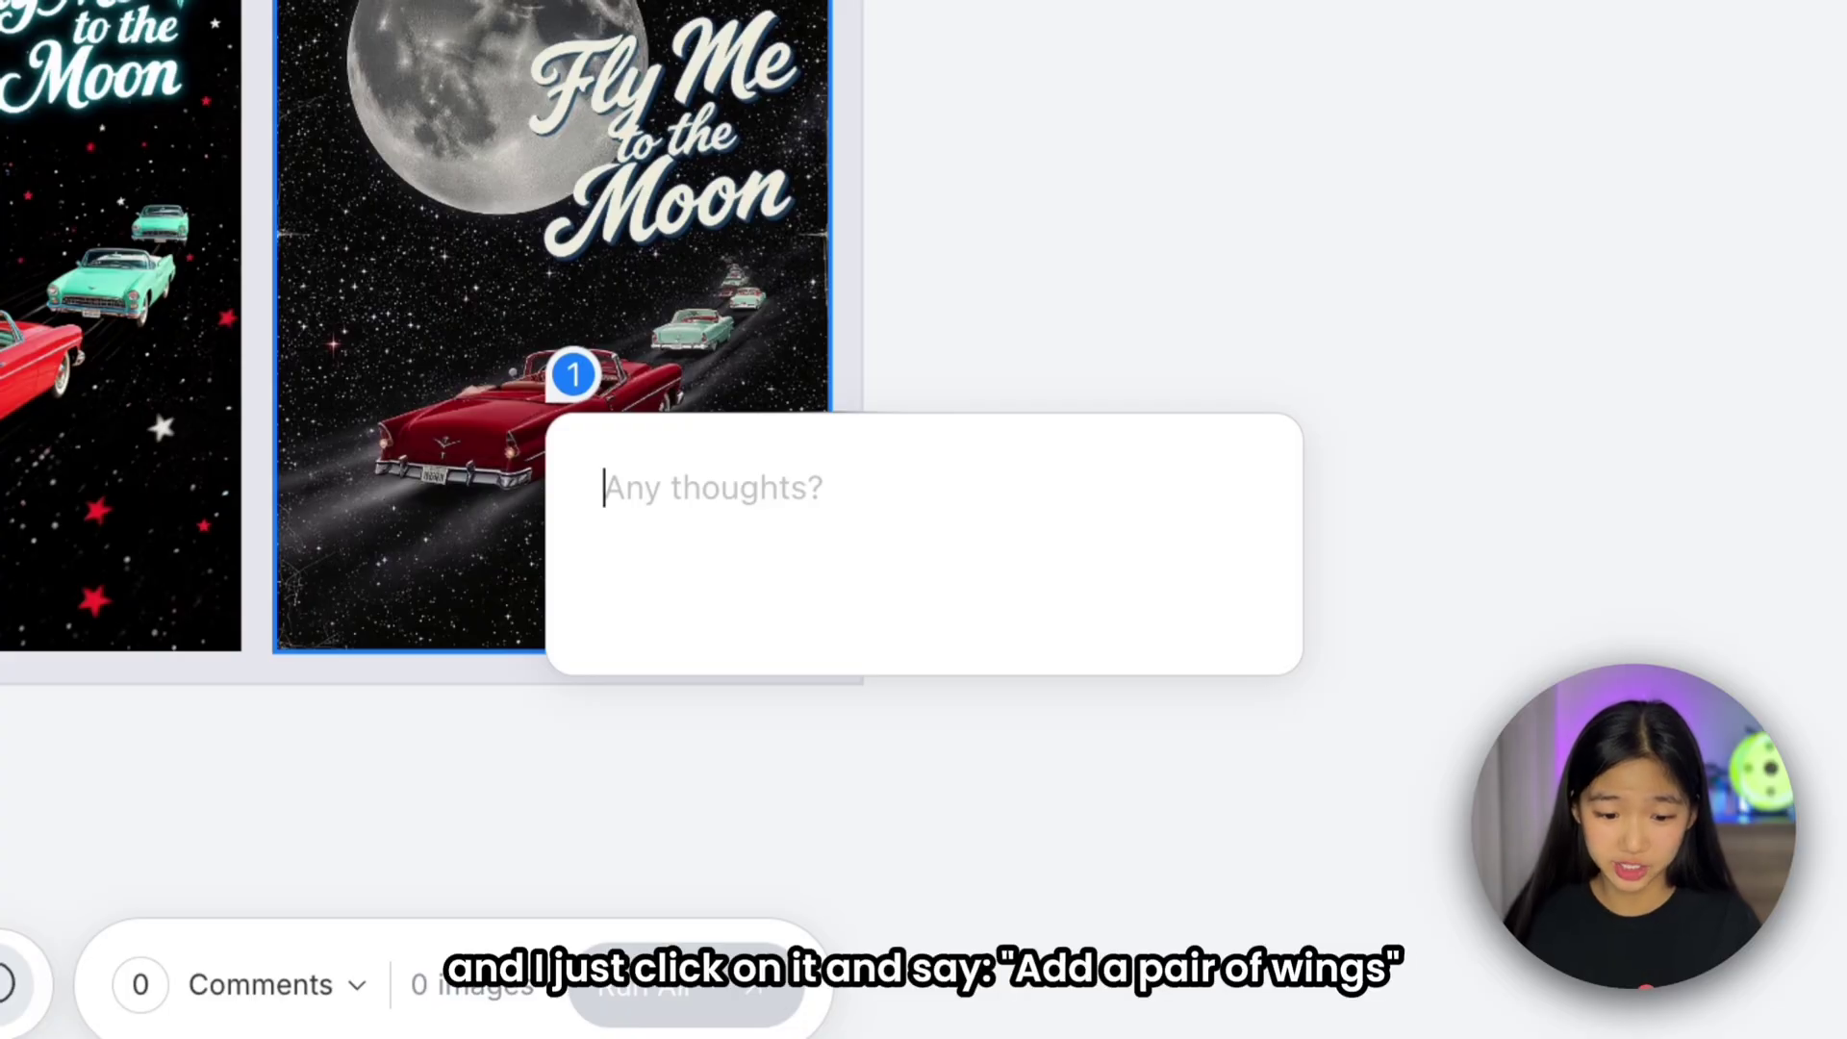
{"action": "type", "text": "Add a"}
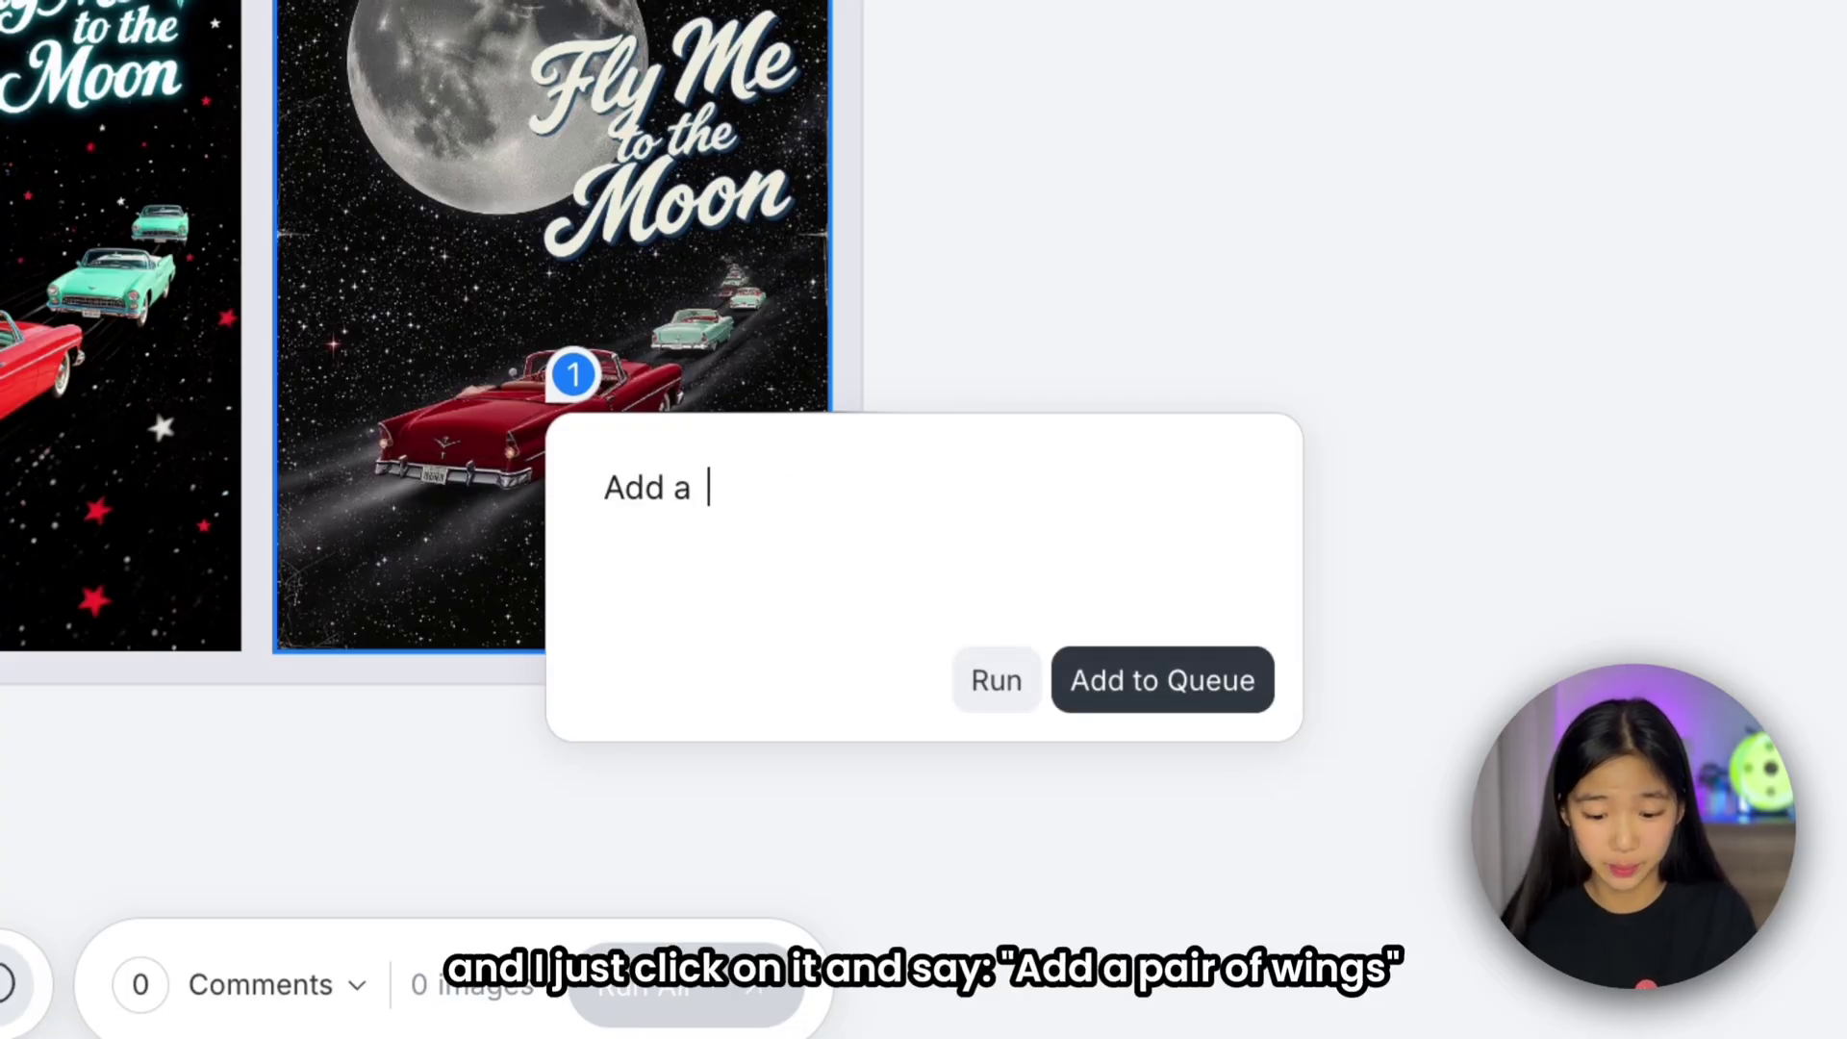
{"action": "type", "text": "  pair of wings"}
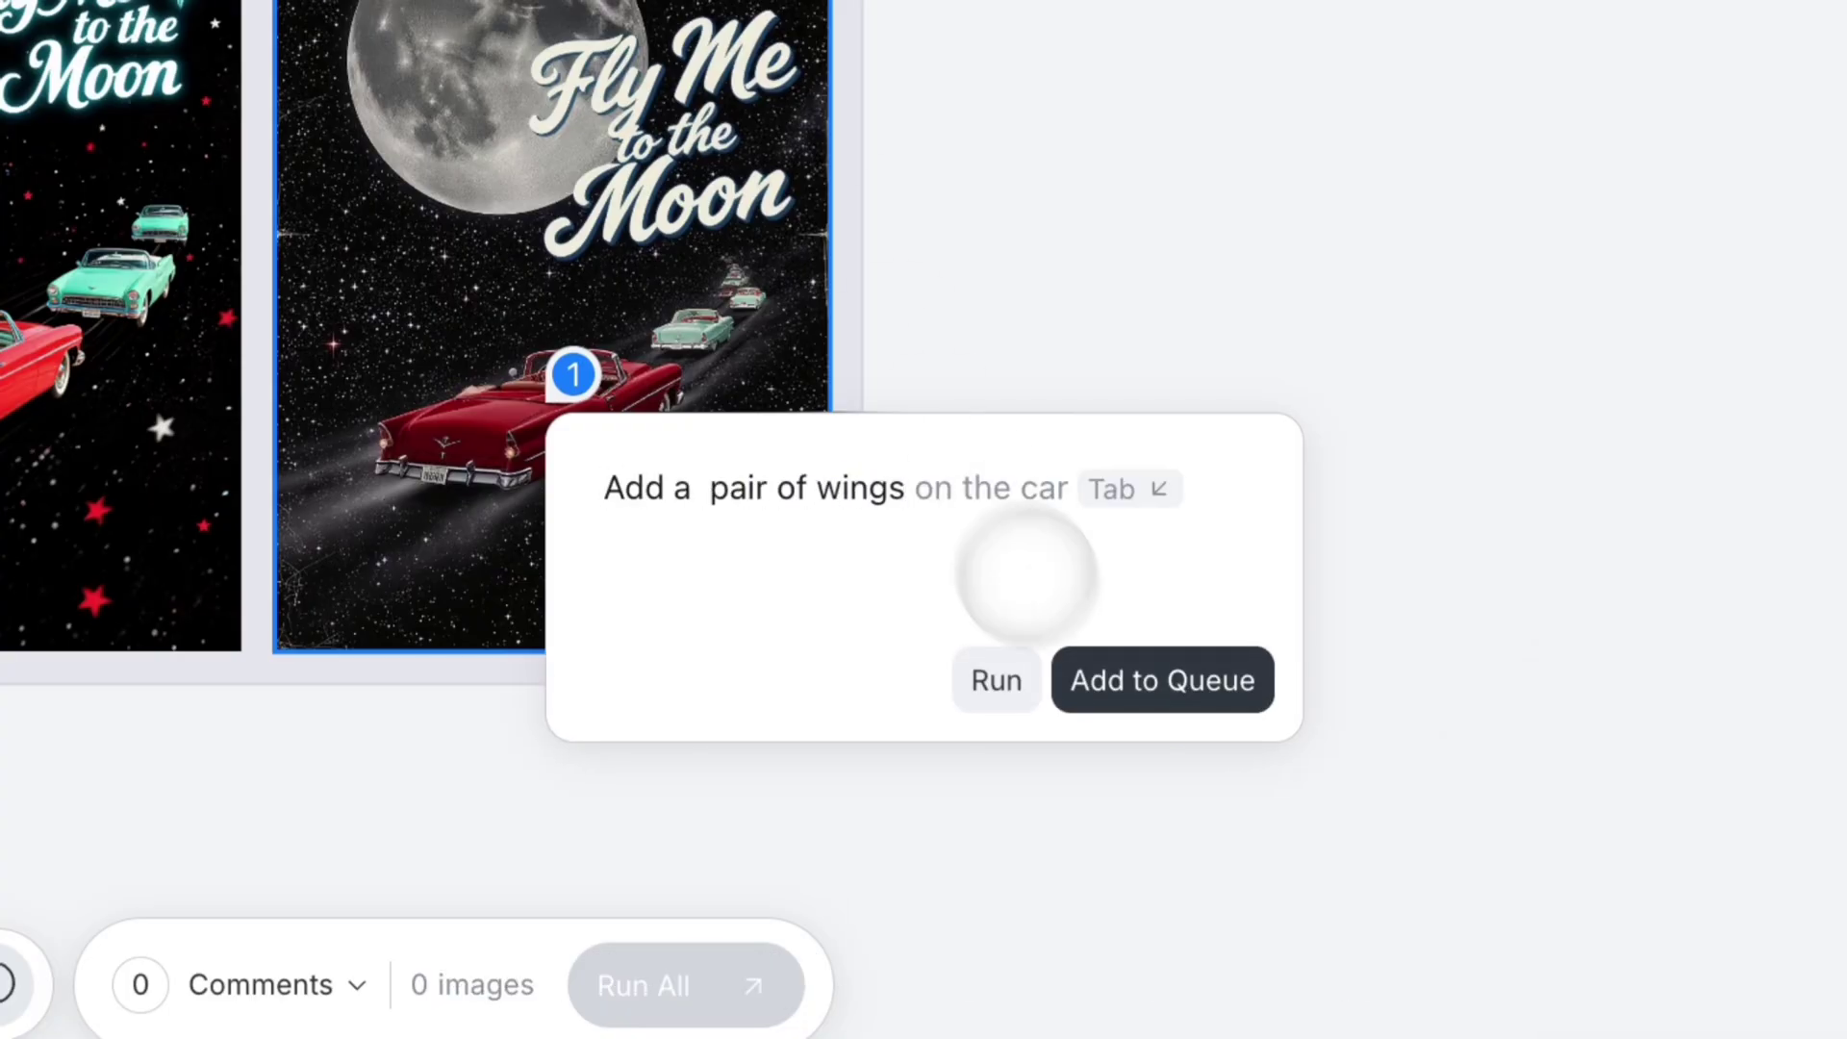
{"action": "left_click", "coordinate": [1093, 680]}
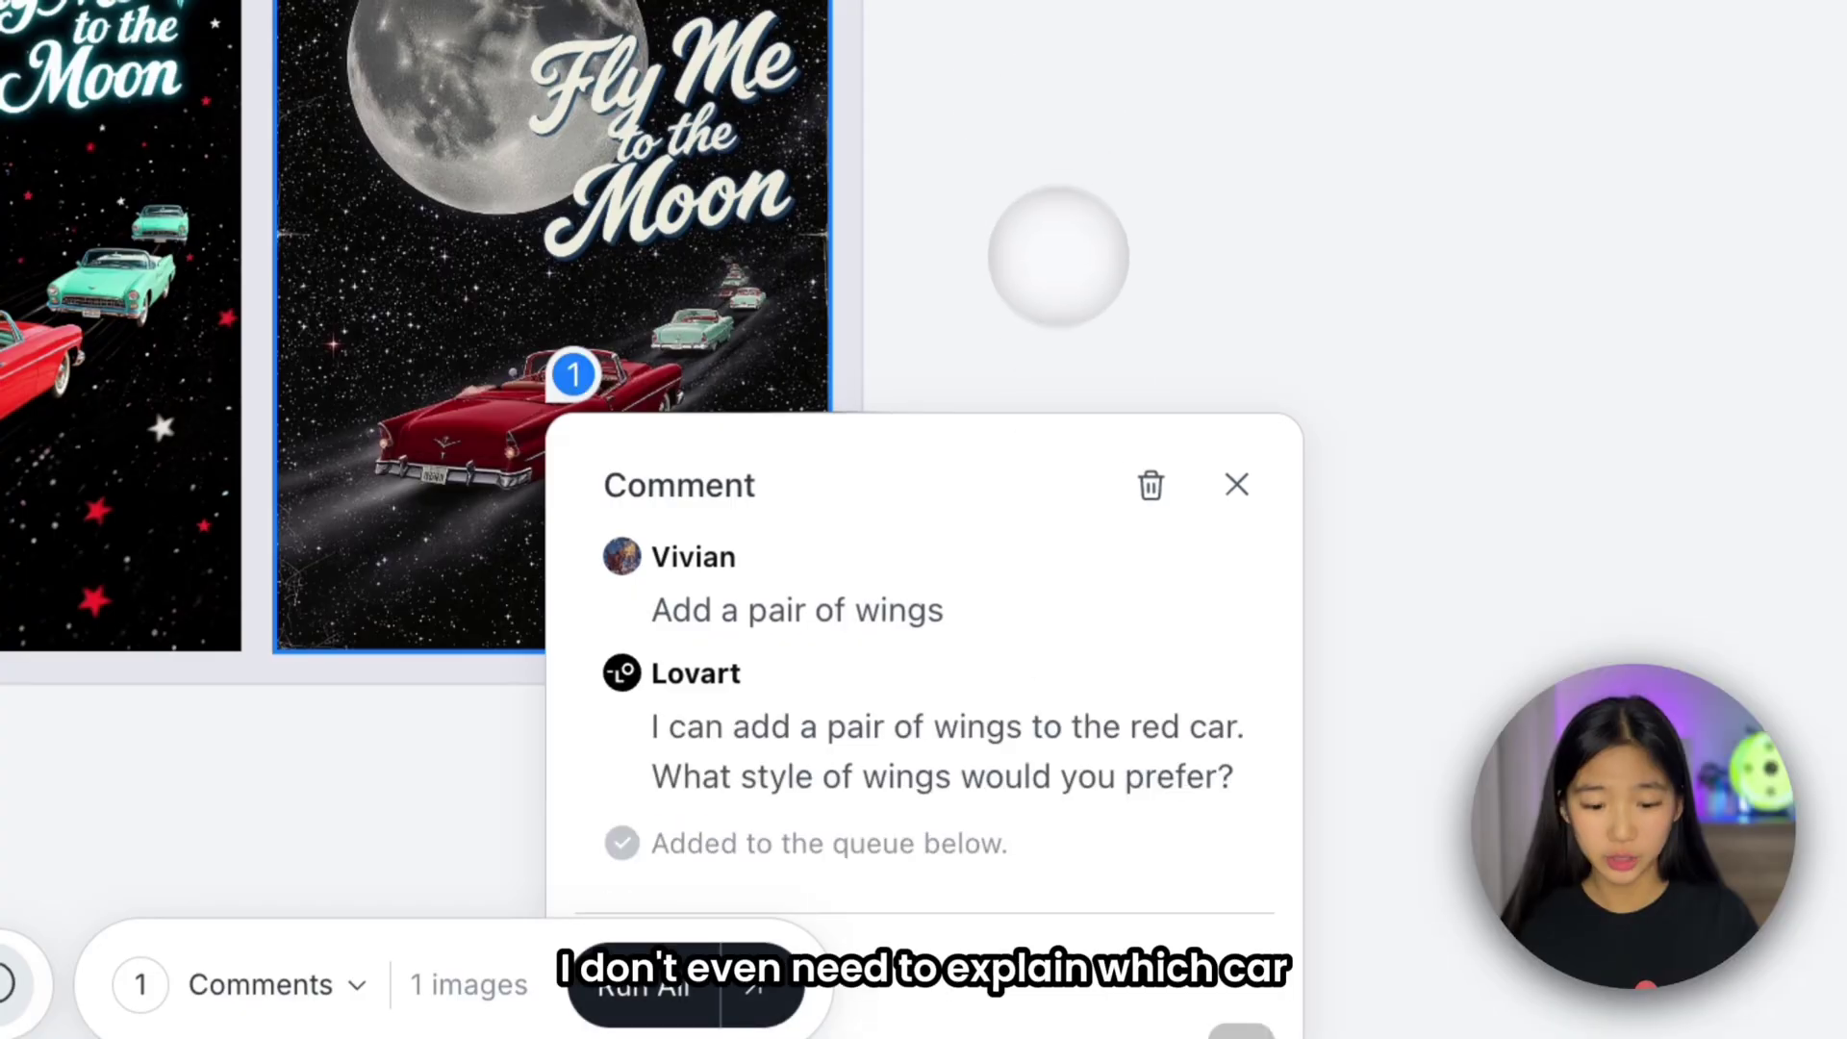
Step: Reply "Classic wings" in the red car's comment thread to specify the wing style
{"action": "left_click", "coordinate": [1030, 371]}
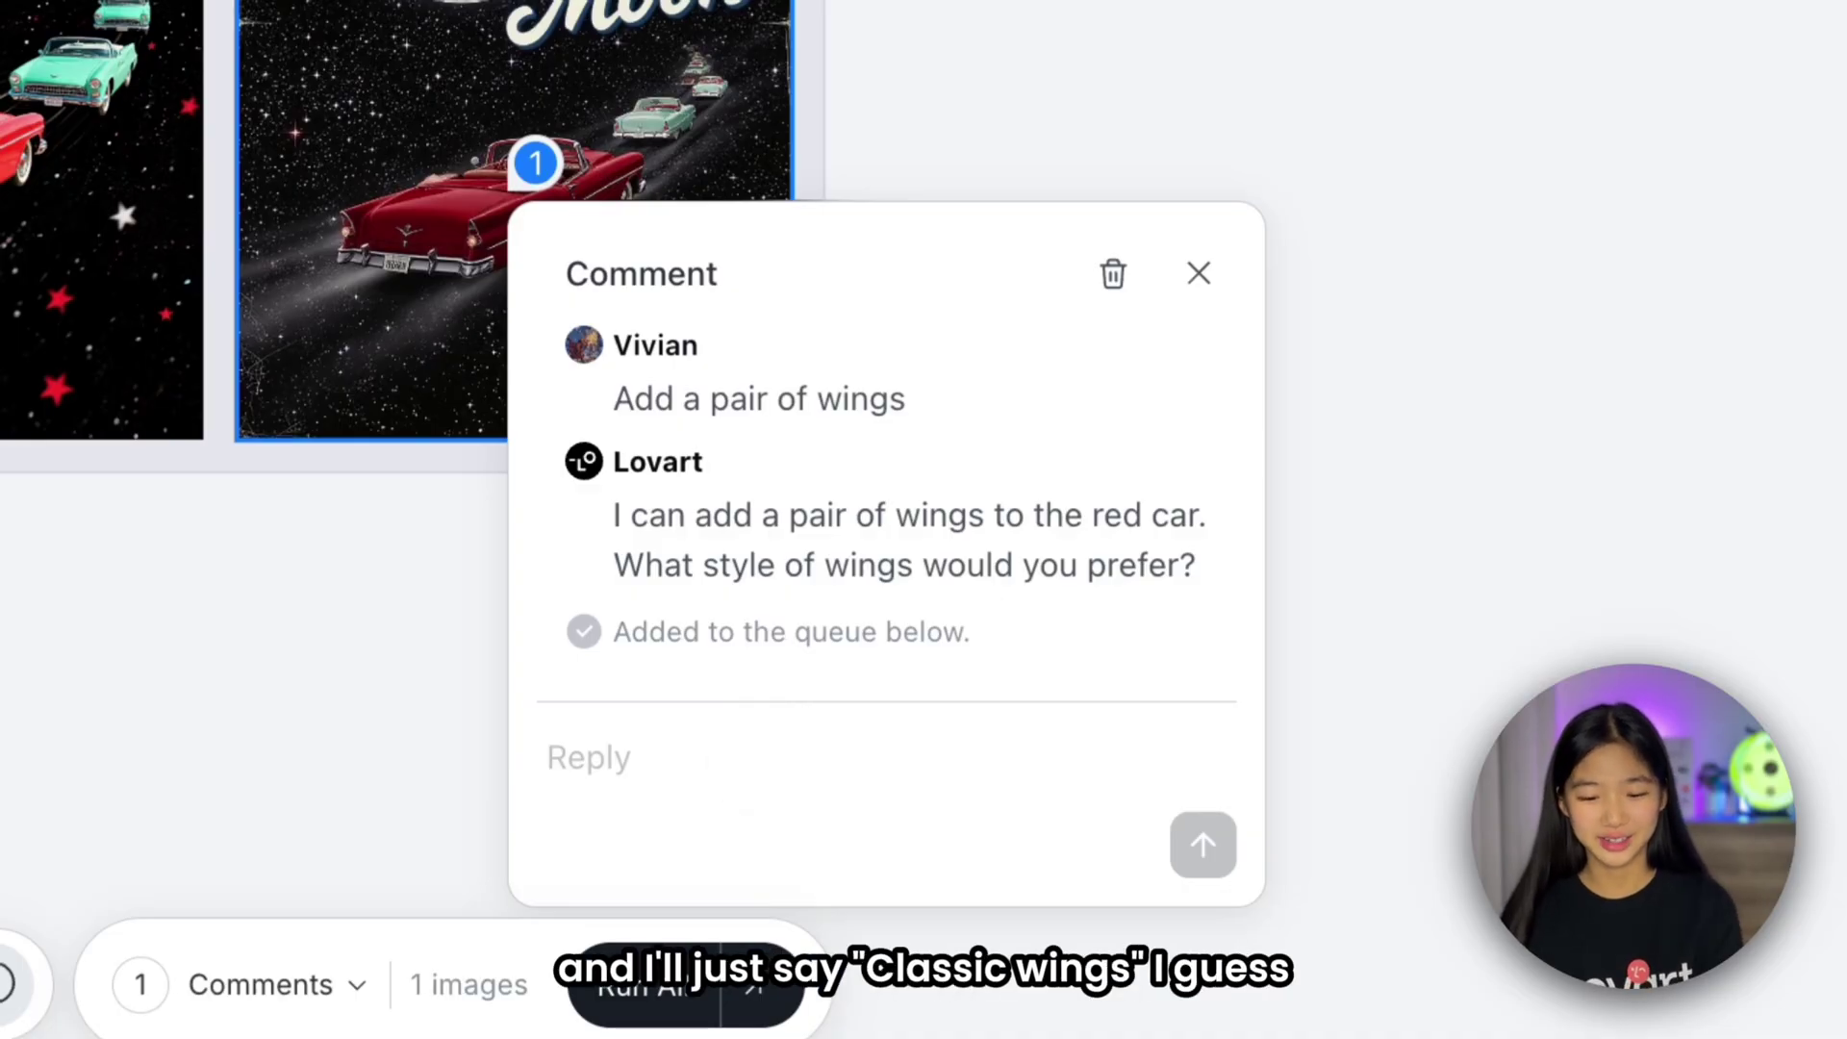
{"action": "type", "text": "Classic wings"}
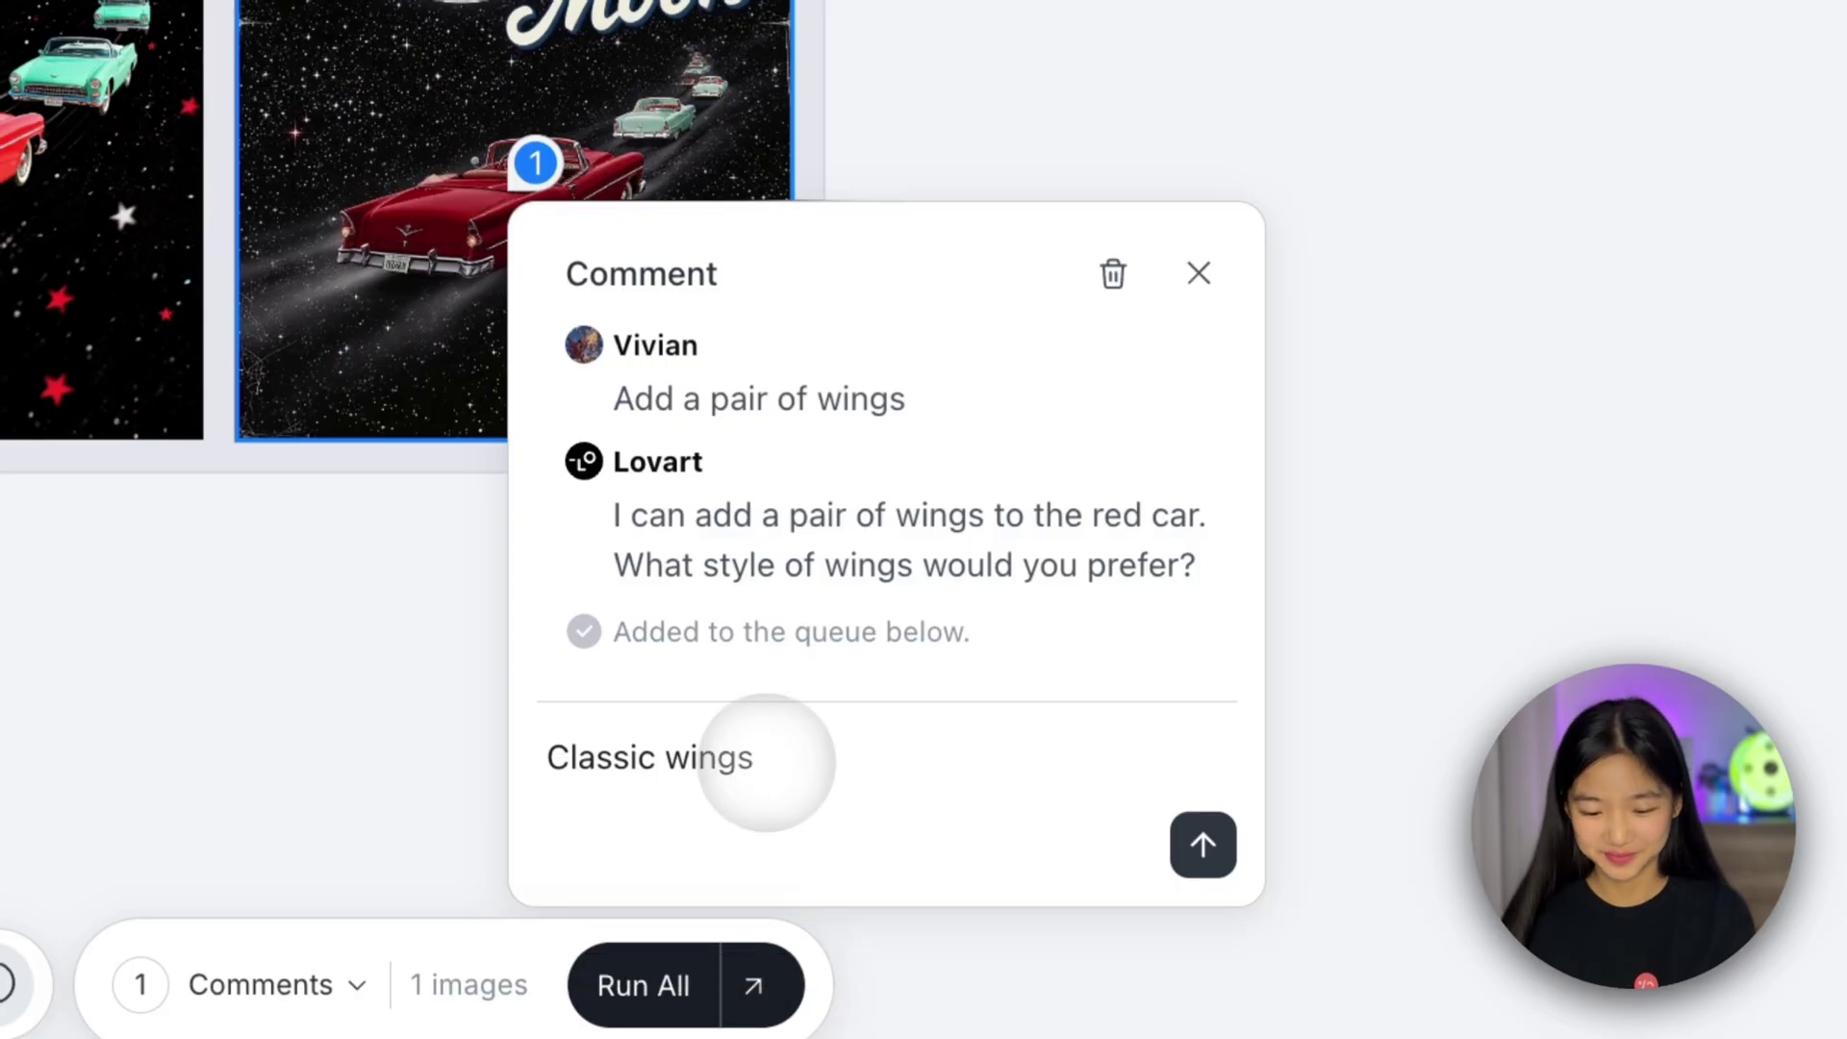
{"action": "key", "text": "Return"}
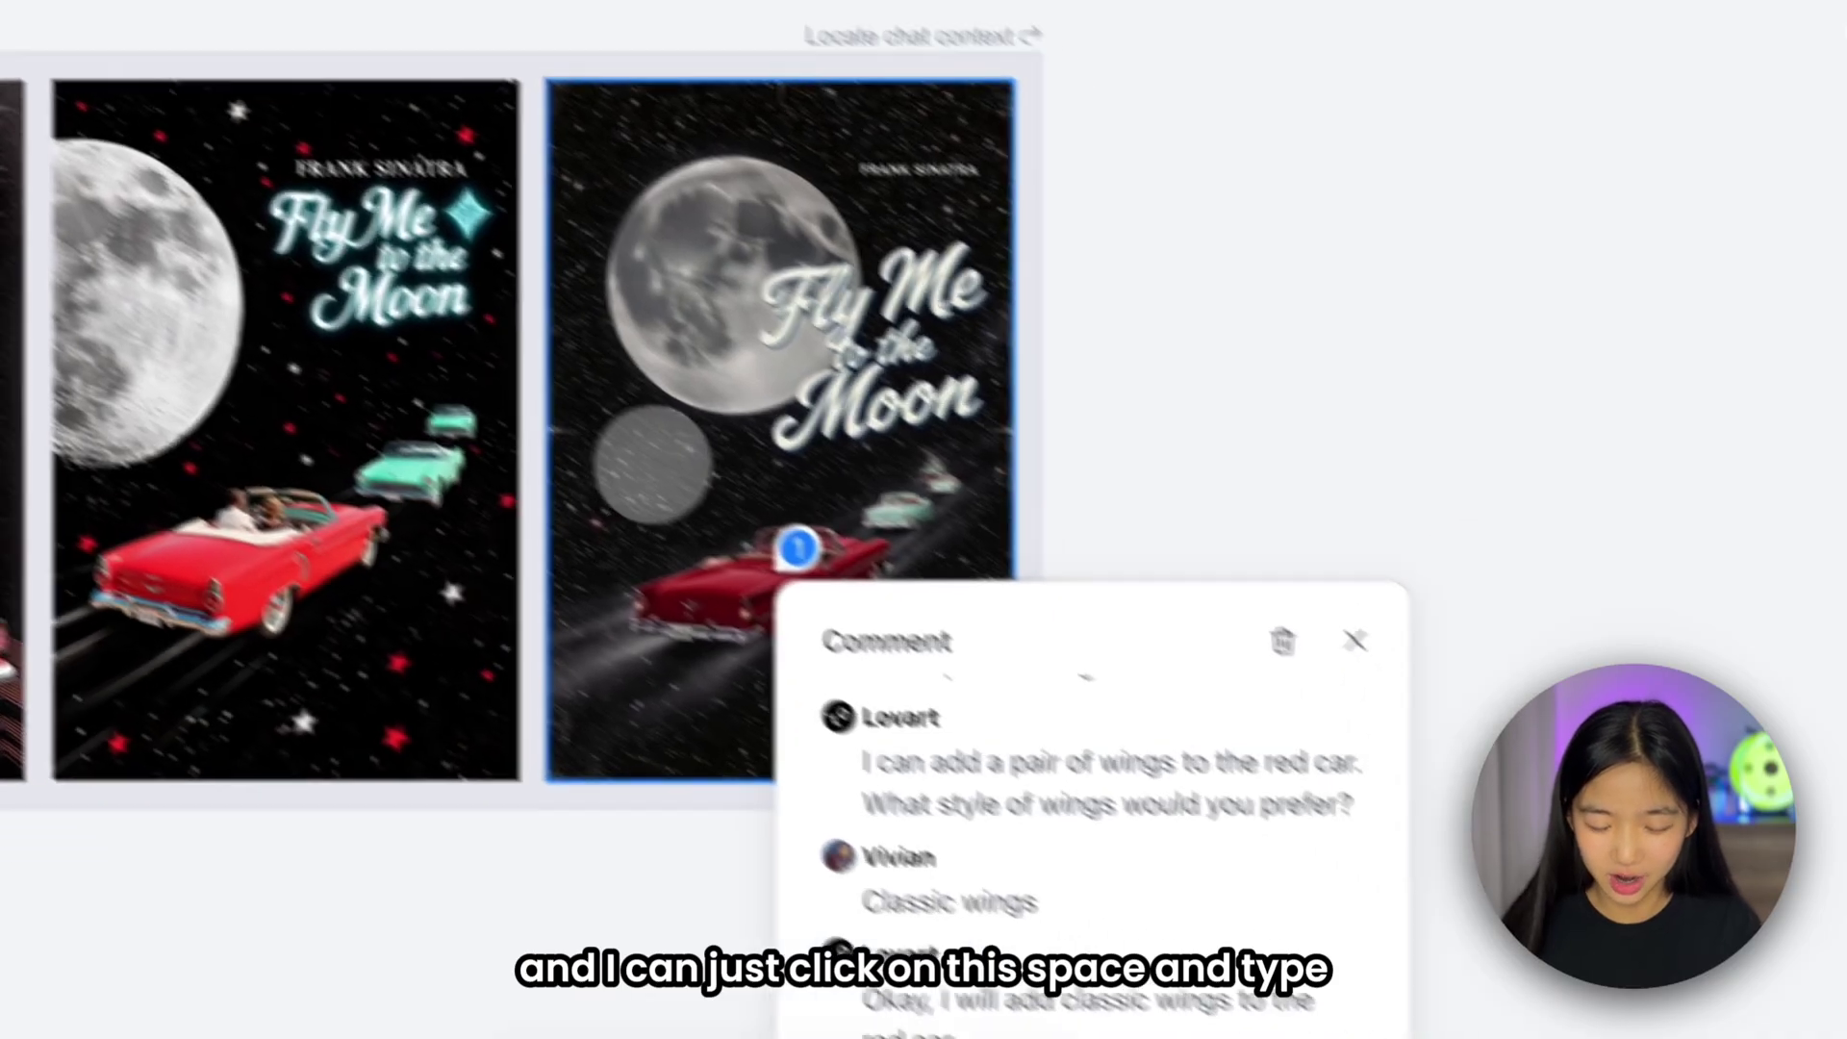
Step: Queue the comment "Add musical notes" on the starry area below the fourth poster's moon and reply "Subtle and scattered"
{"action": "left_click", "coordinate": [818, 575]}
{"action": "left_click", "coordinate": [601, 409]}
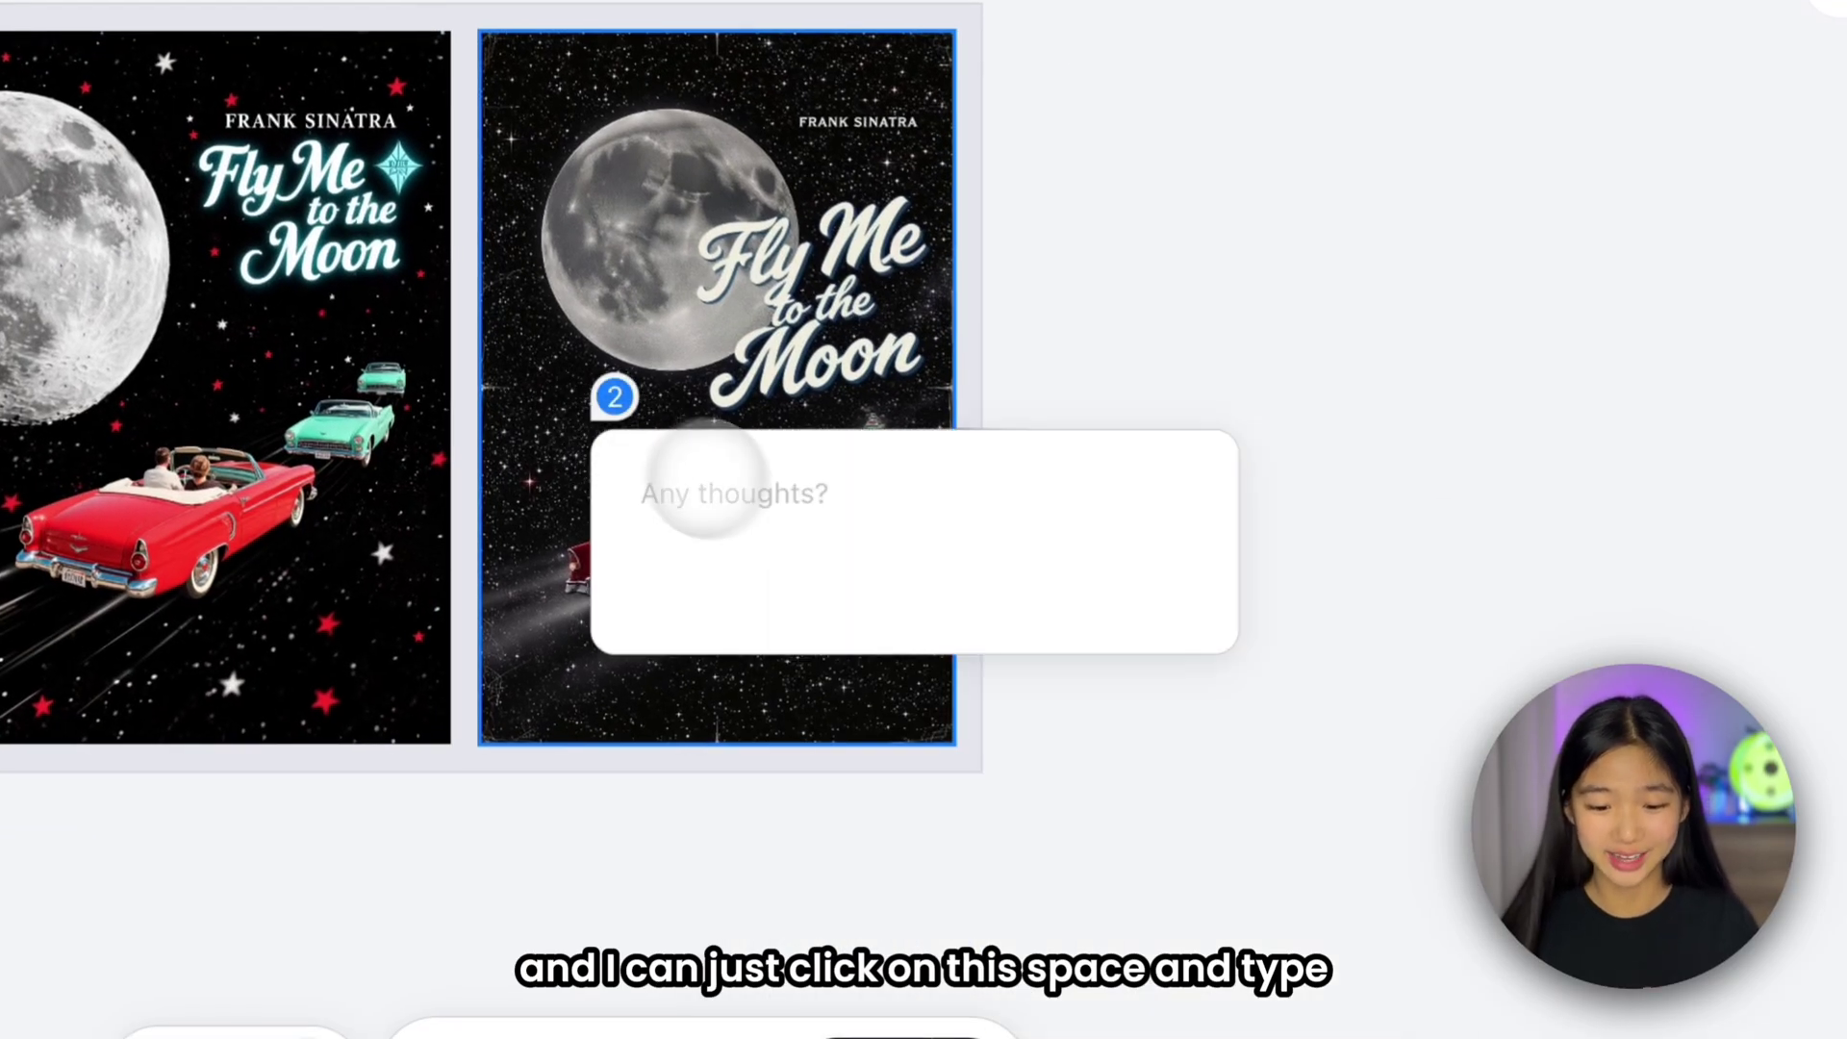
{"action": "type", "text": "Add mu"}
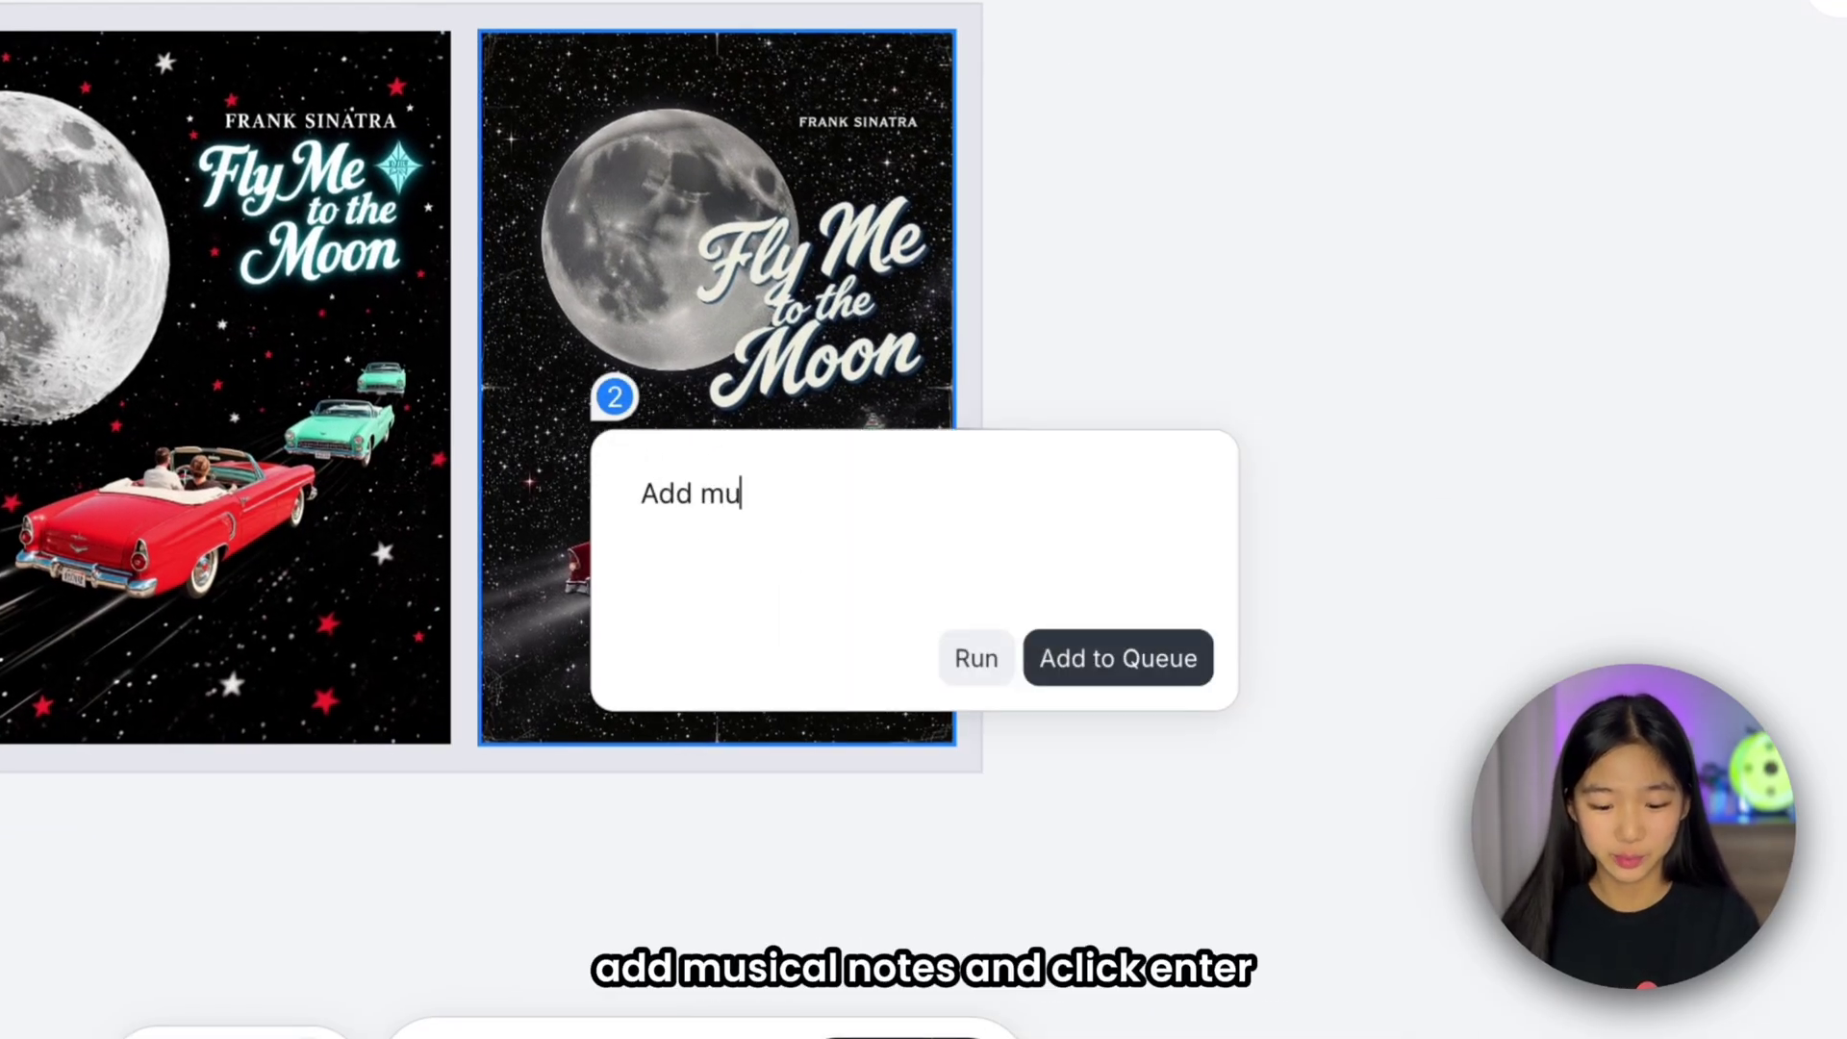
{"action": "type", "text": "sical notes"}
{"action": "key", "text": "Return"}
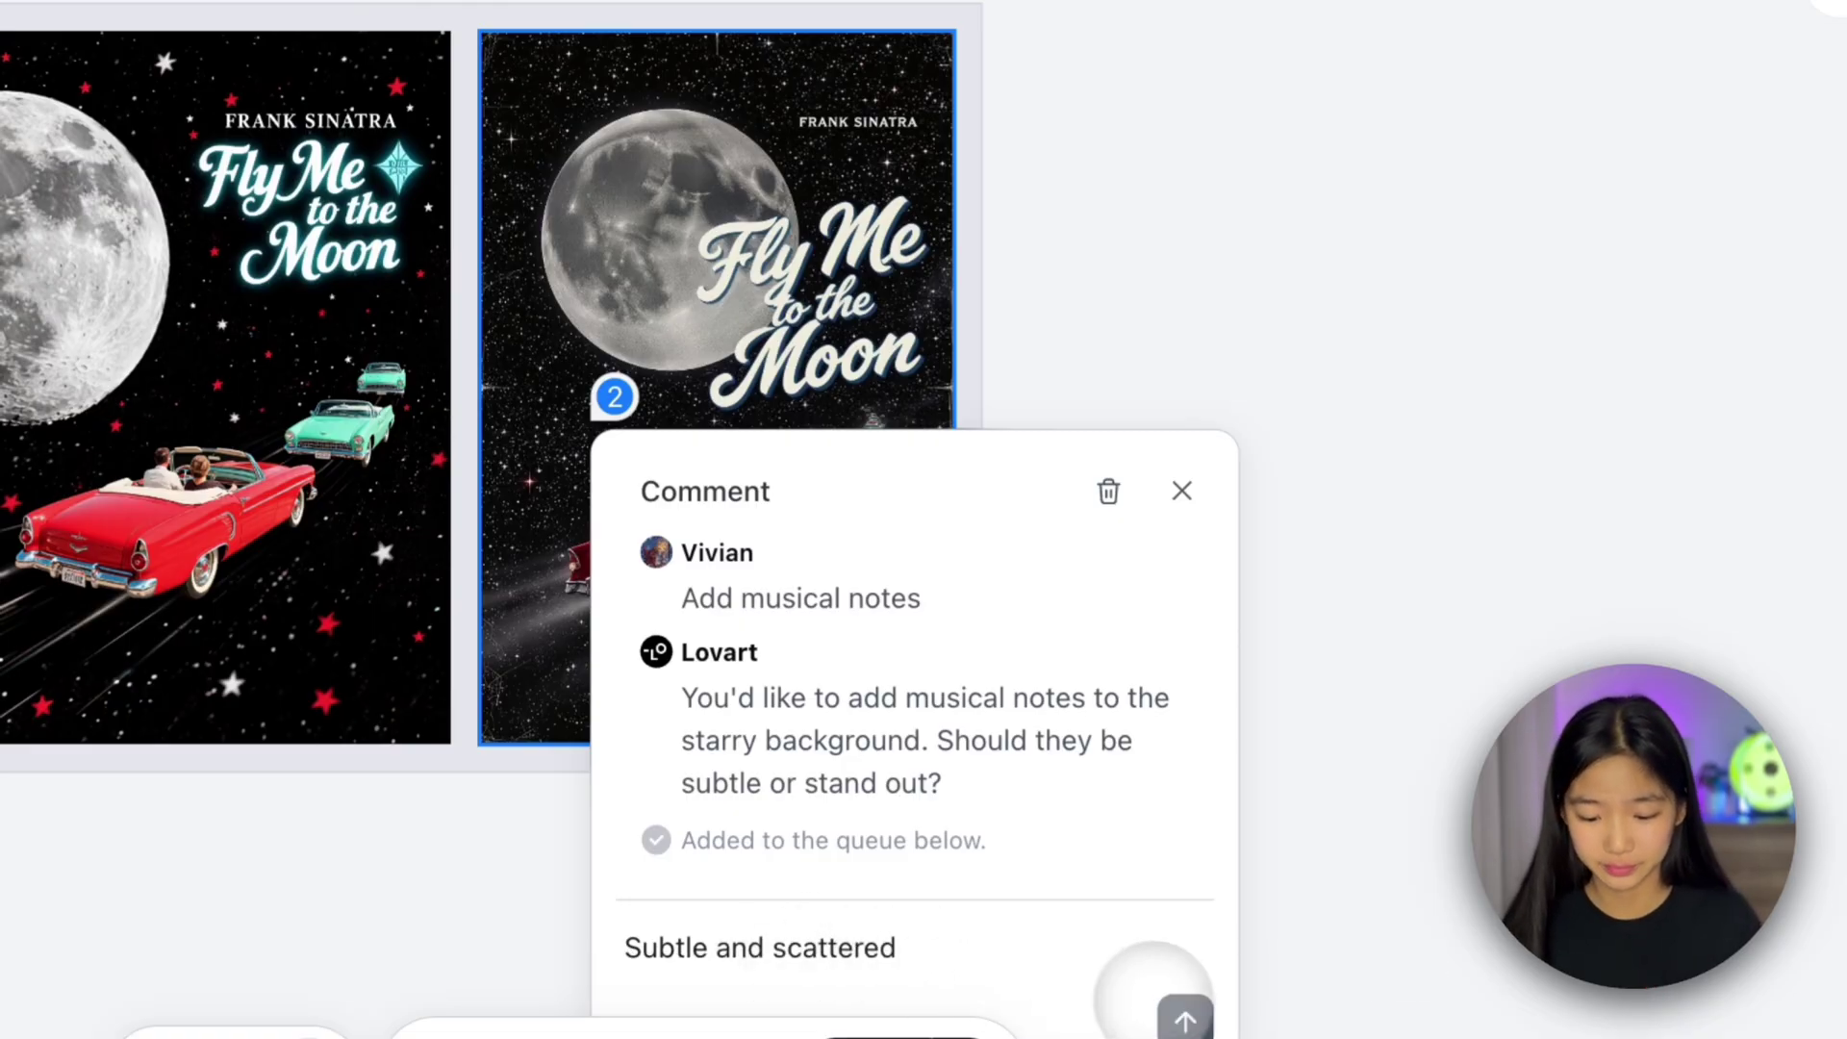
{"action": "left_click", "coordinate": [1183, 1018]}
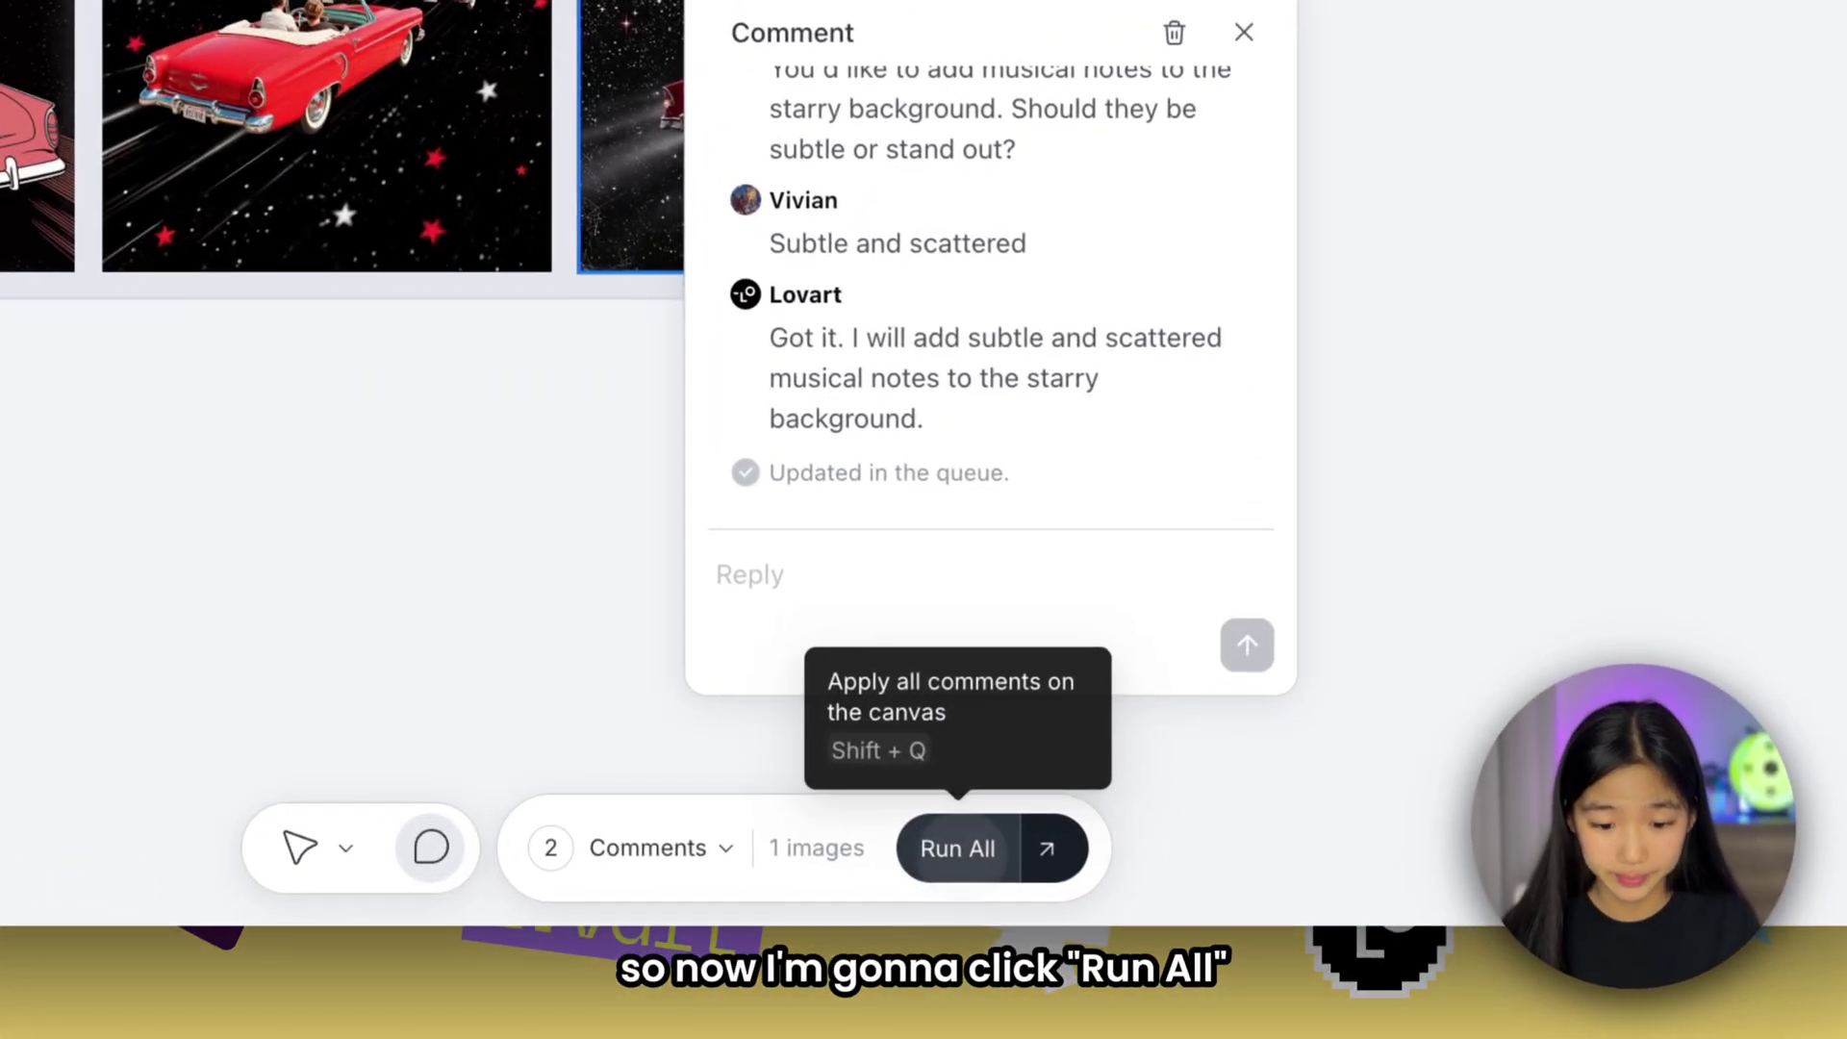
Step: Run all queued comments to generate the revised poster, and examine the new version
{"action": "left_click", "coordinate": [1066, 878]}
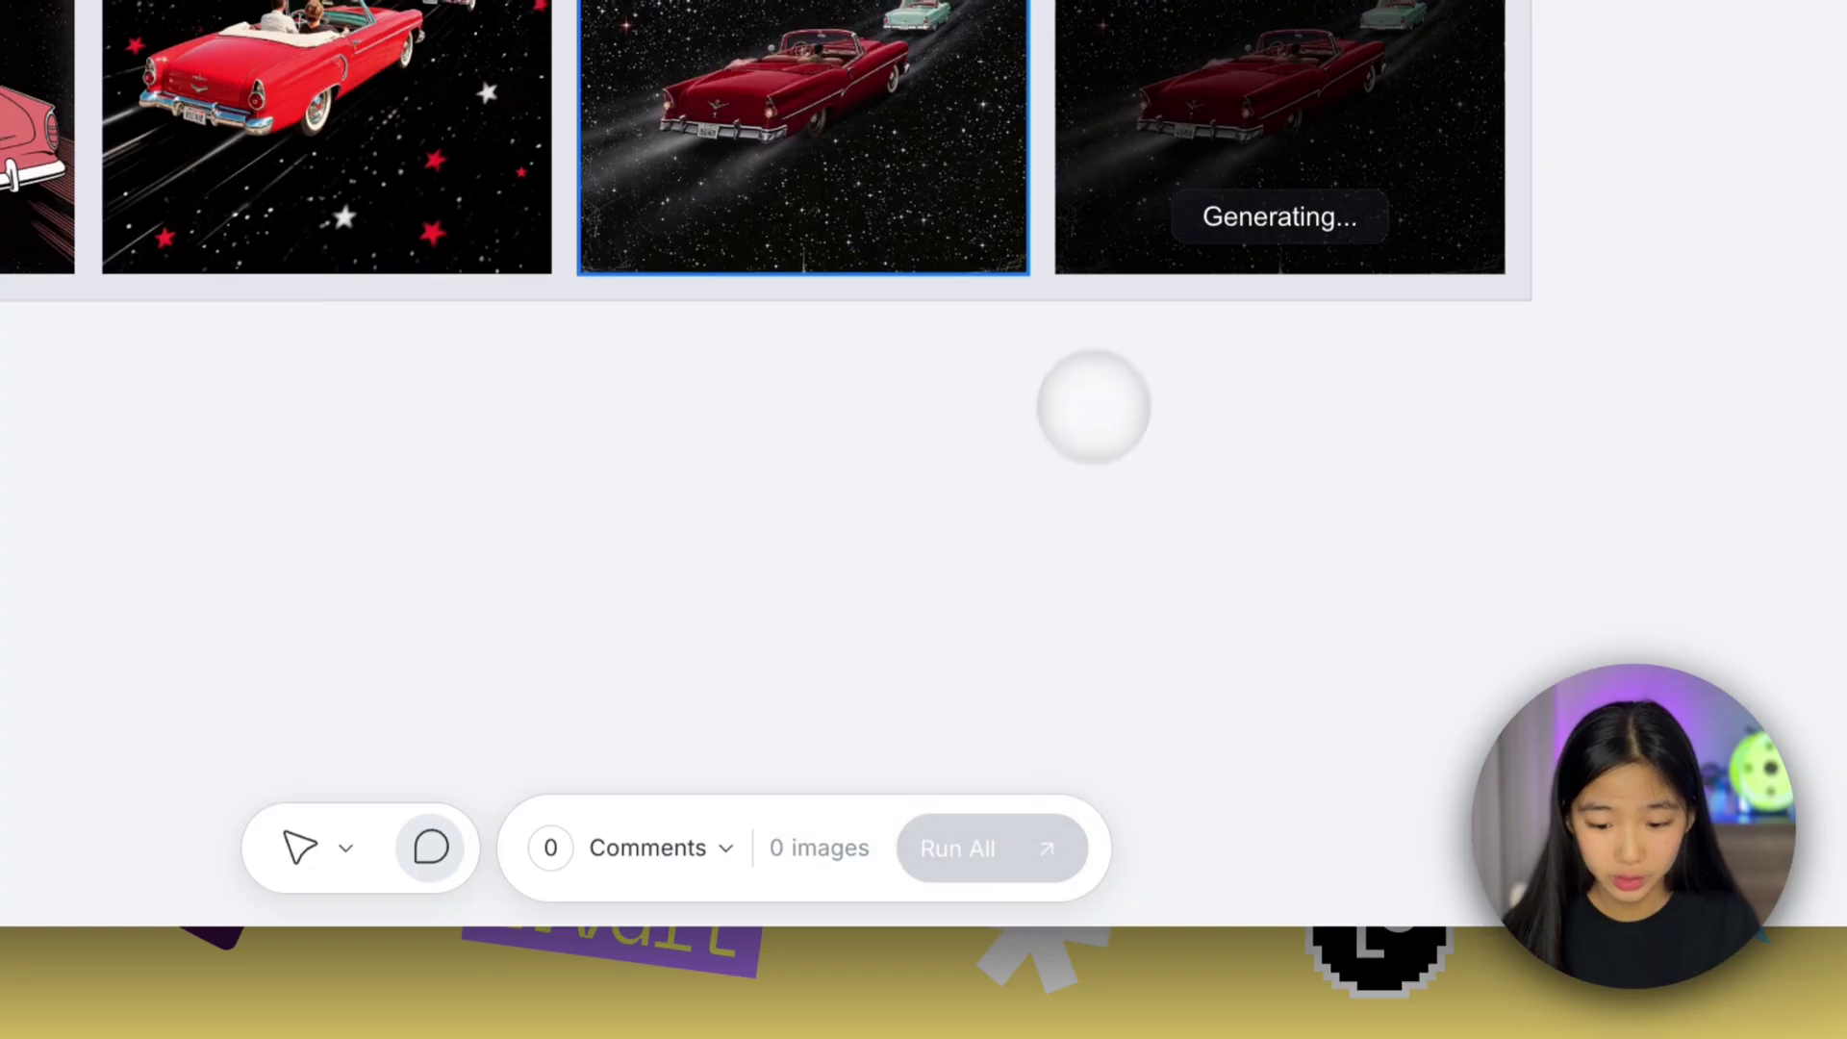
{"action": "scroll", "coordinate": [1085, 420], "scroll_direction": "up", "scroll_amount": 4}
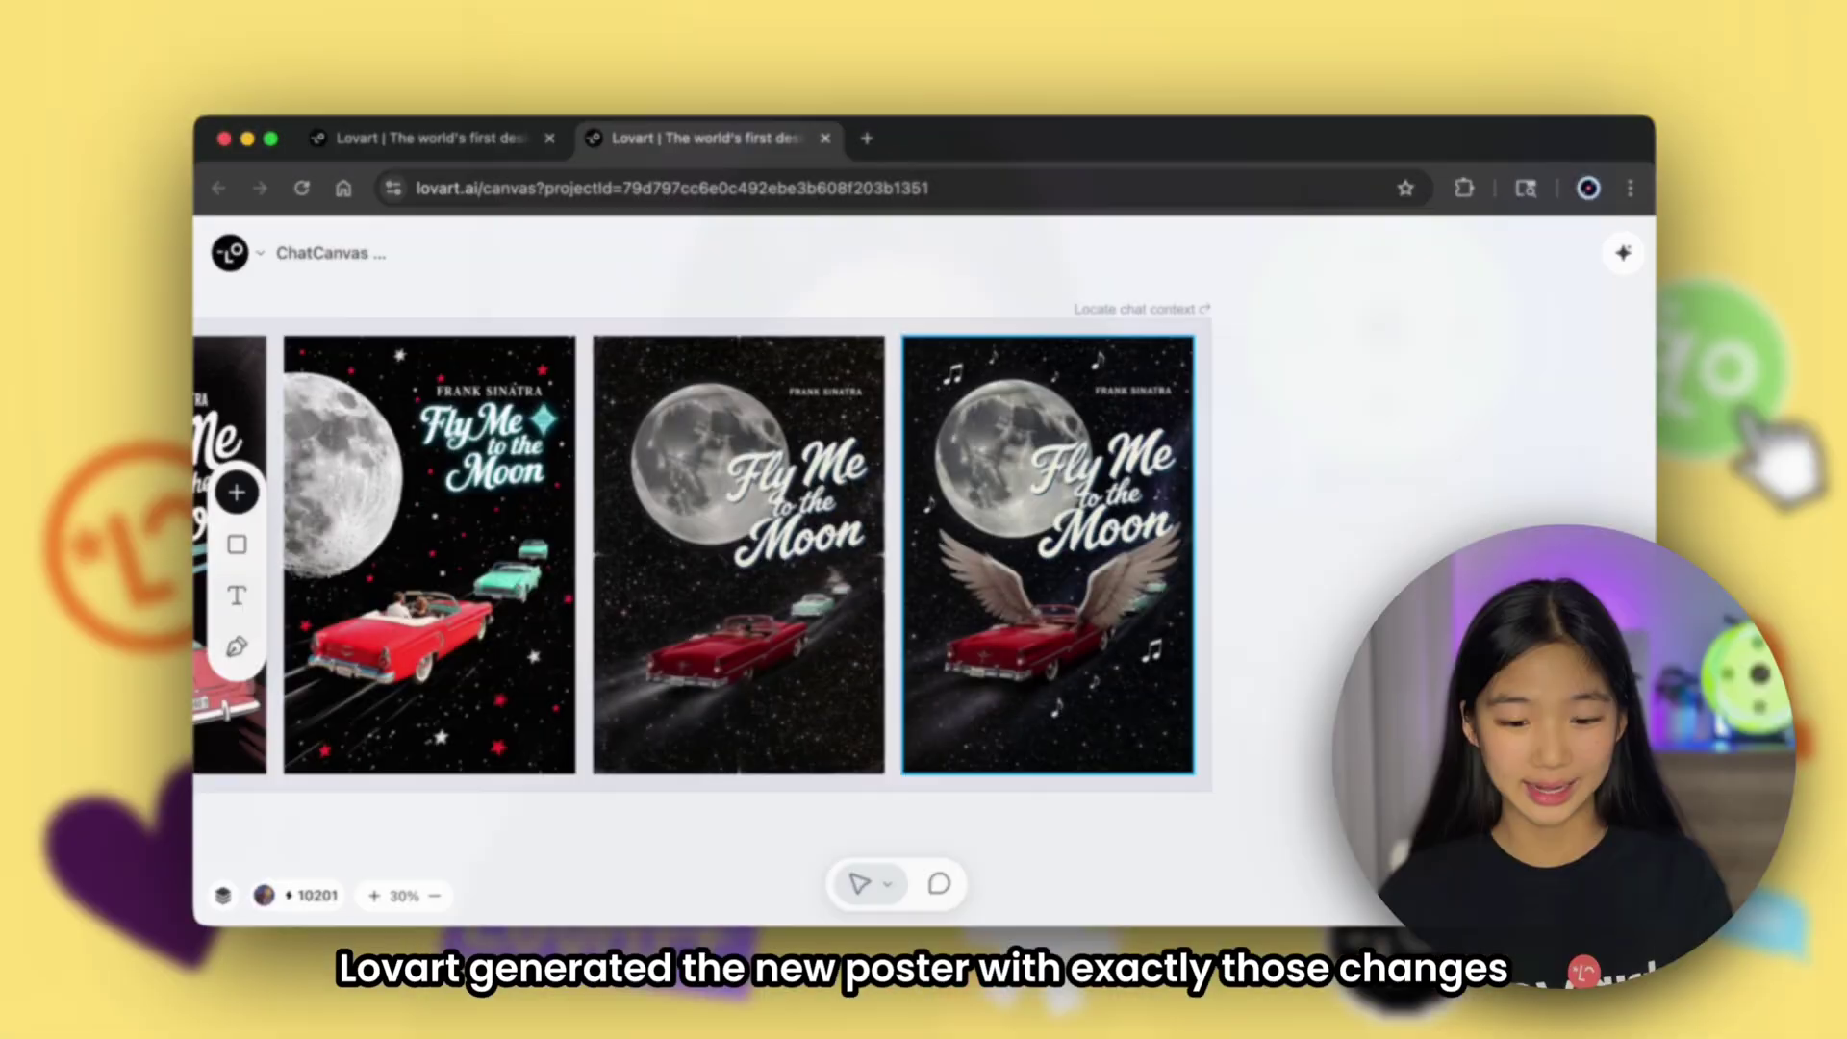
{"action": "scroll", "coordinate": [1230, 520], "scroll_direction": "up", "scroll_amount": 2}
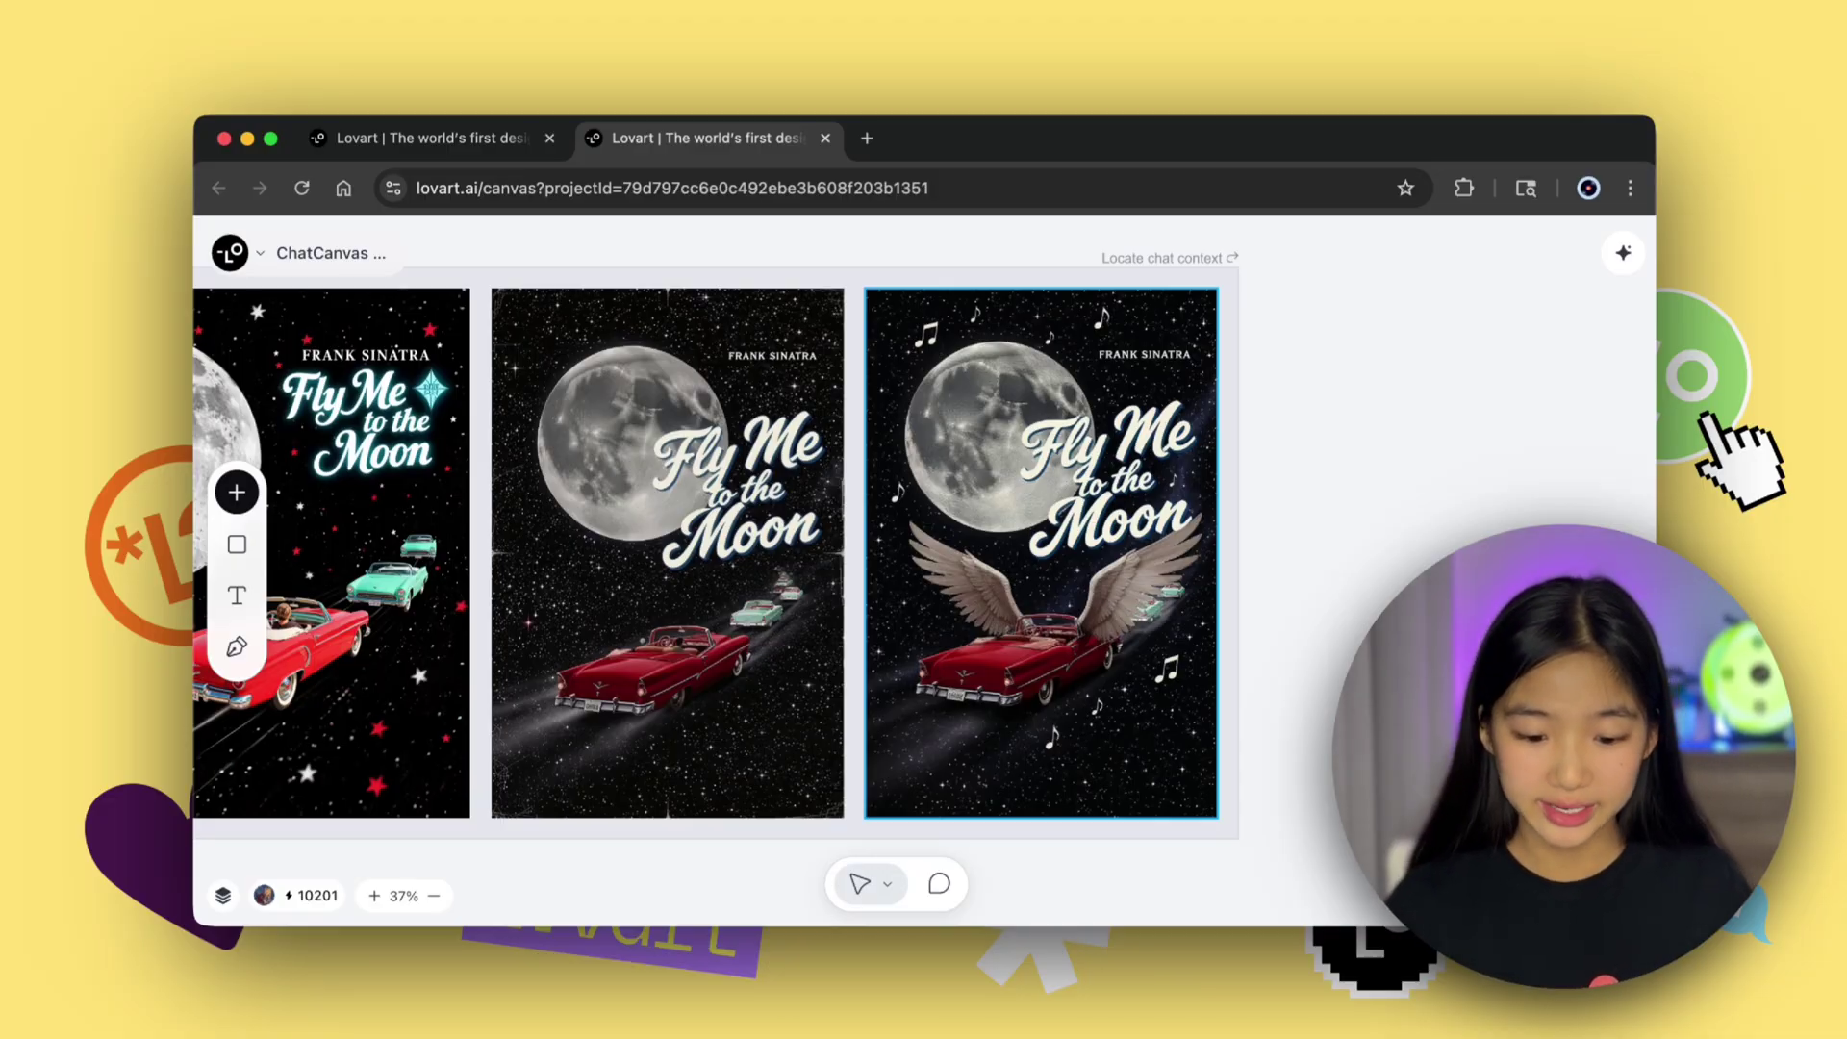
{"action": "scroll", "coordinate": [716, 554], "scroll_direction": "up", "scroll_amount": 1}
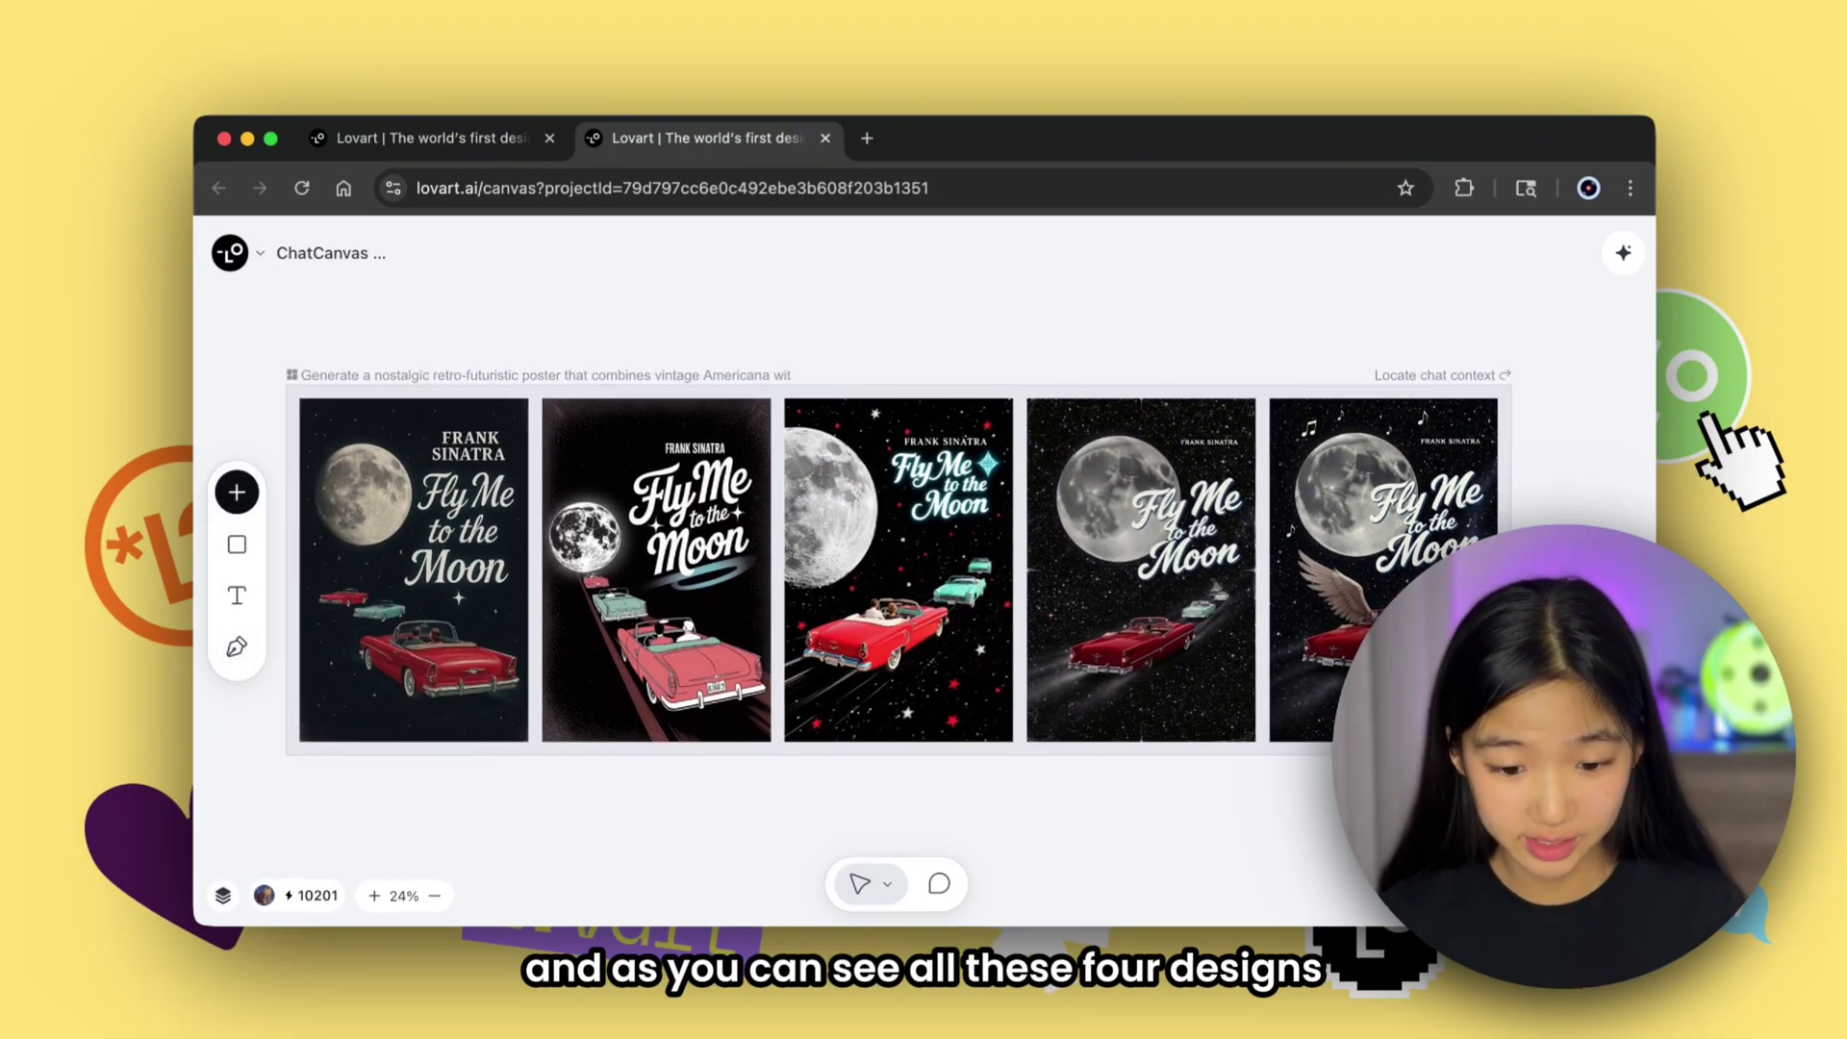
Step: Open a new chat, and return to the poster frame's original conversation with Locate chat context
{"action": "left_click", "coordinate": [680, 365]}
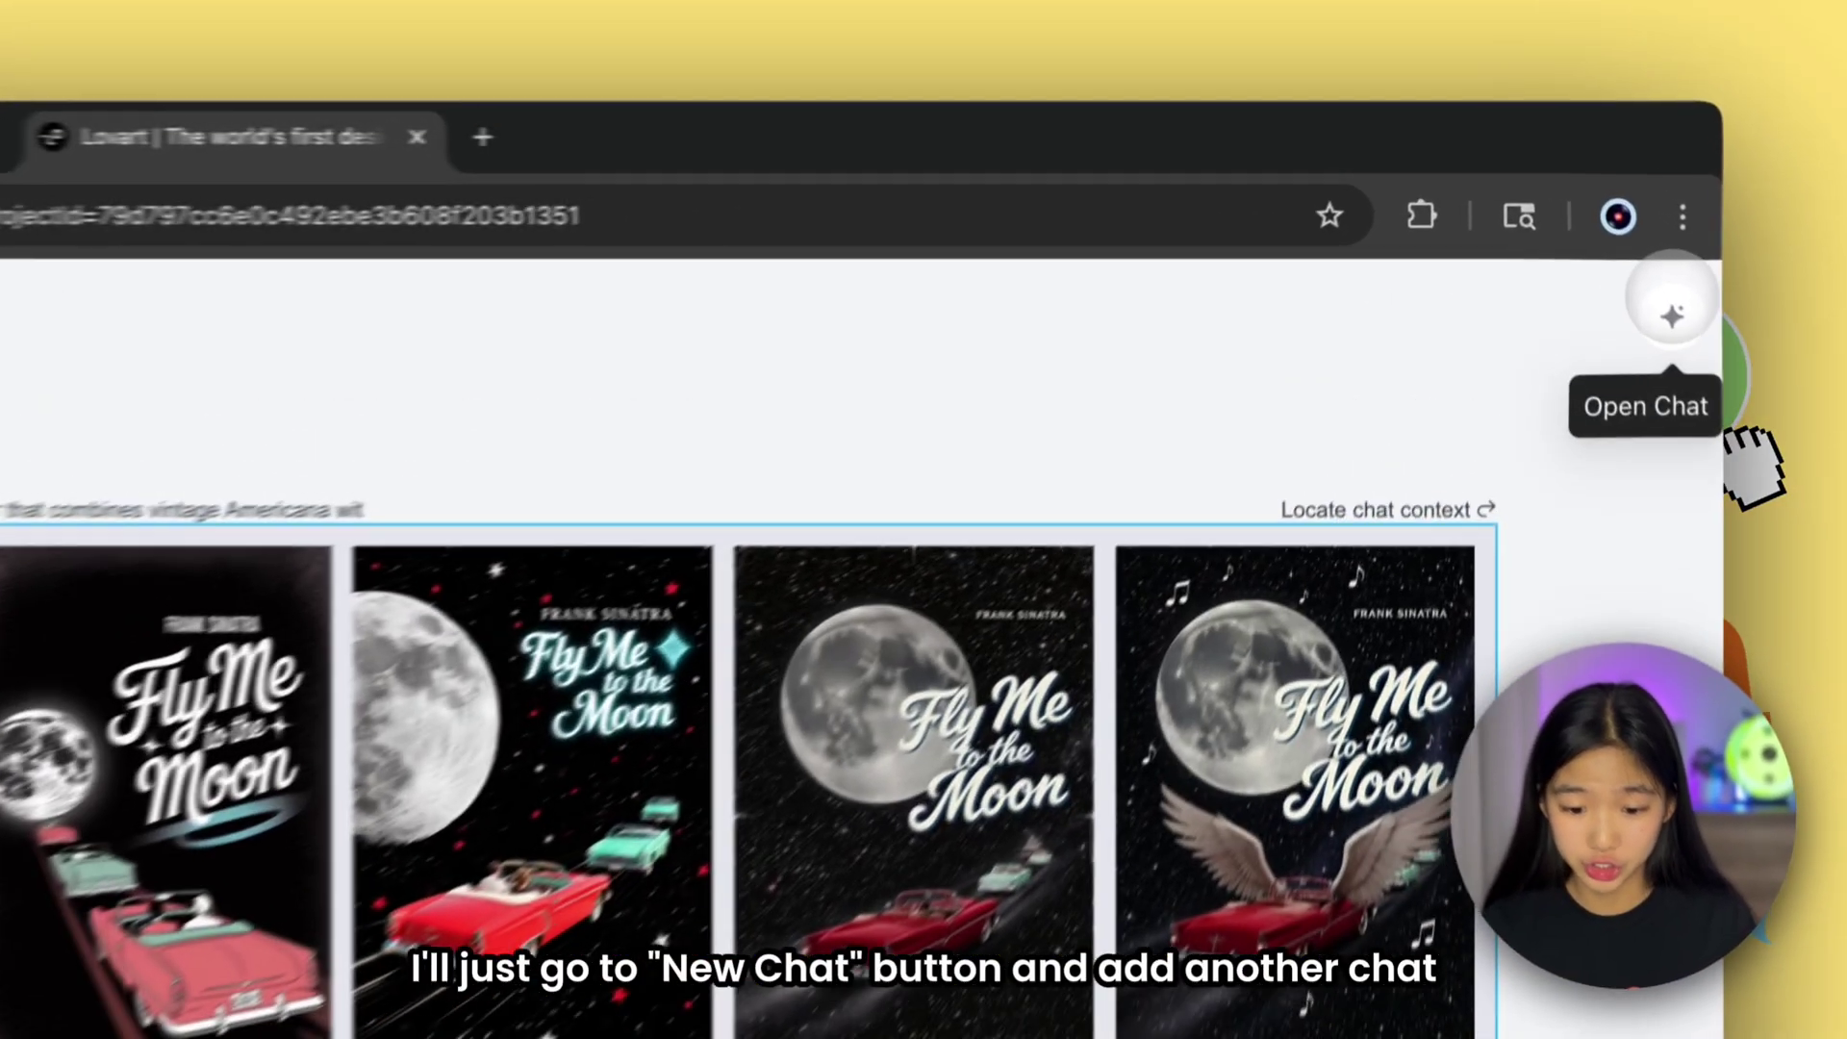
{"action": "left_click", "coordinate": [1623, 252]}
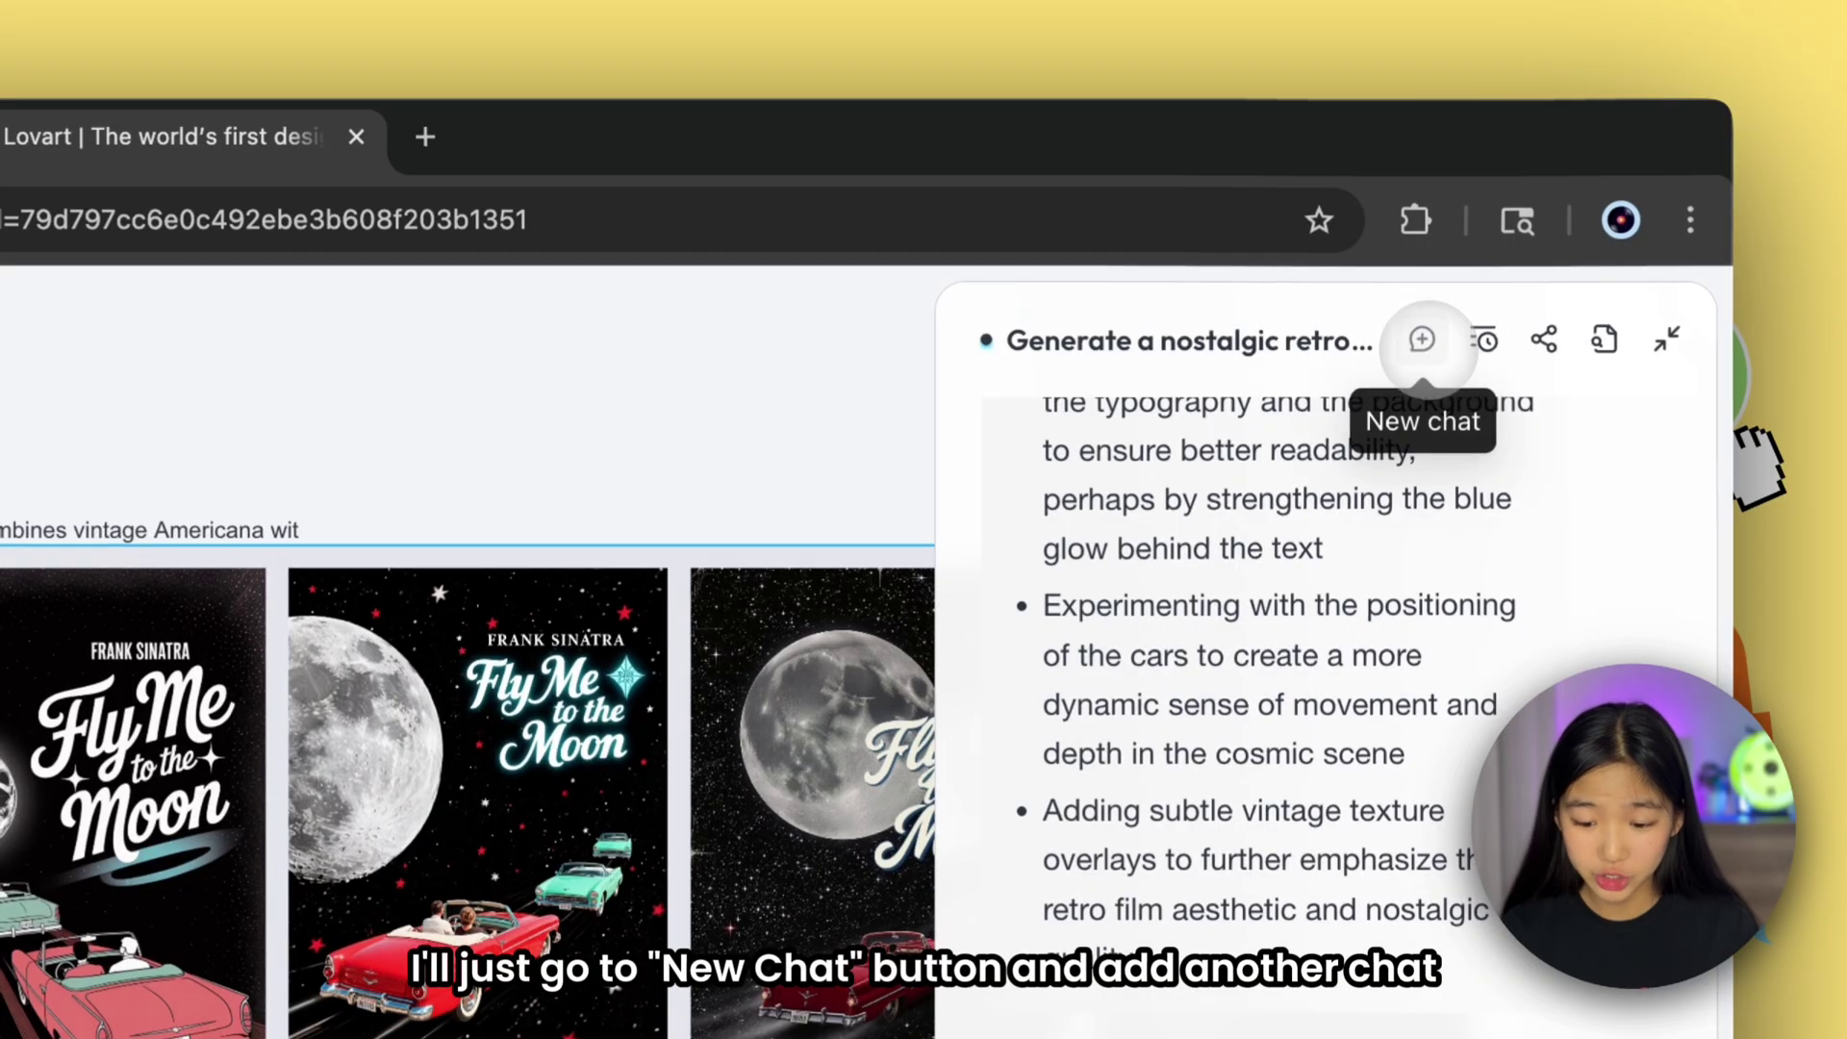
{"action": "left_click", "coordinate": [1421, 340]}
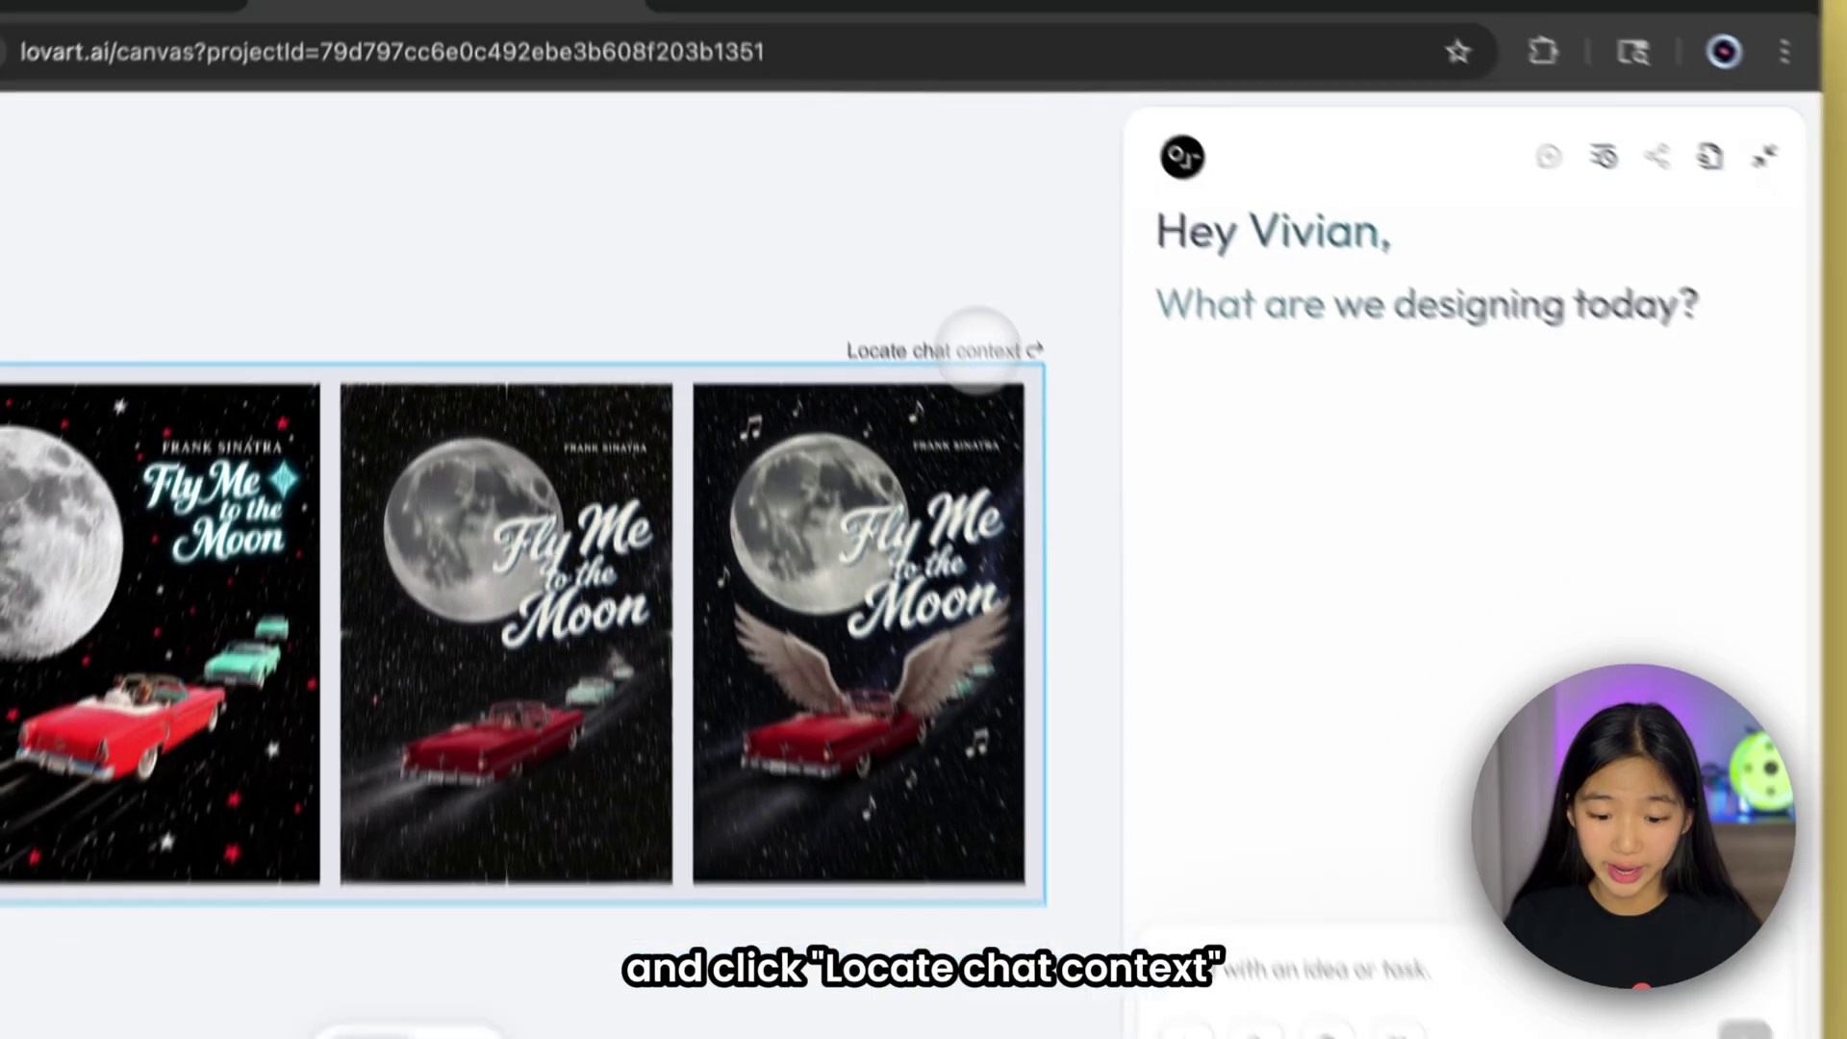
{"action": "left_click", "coordinate": [1039, 476]}
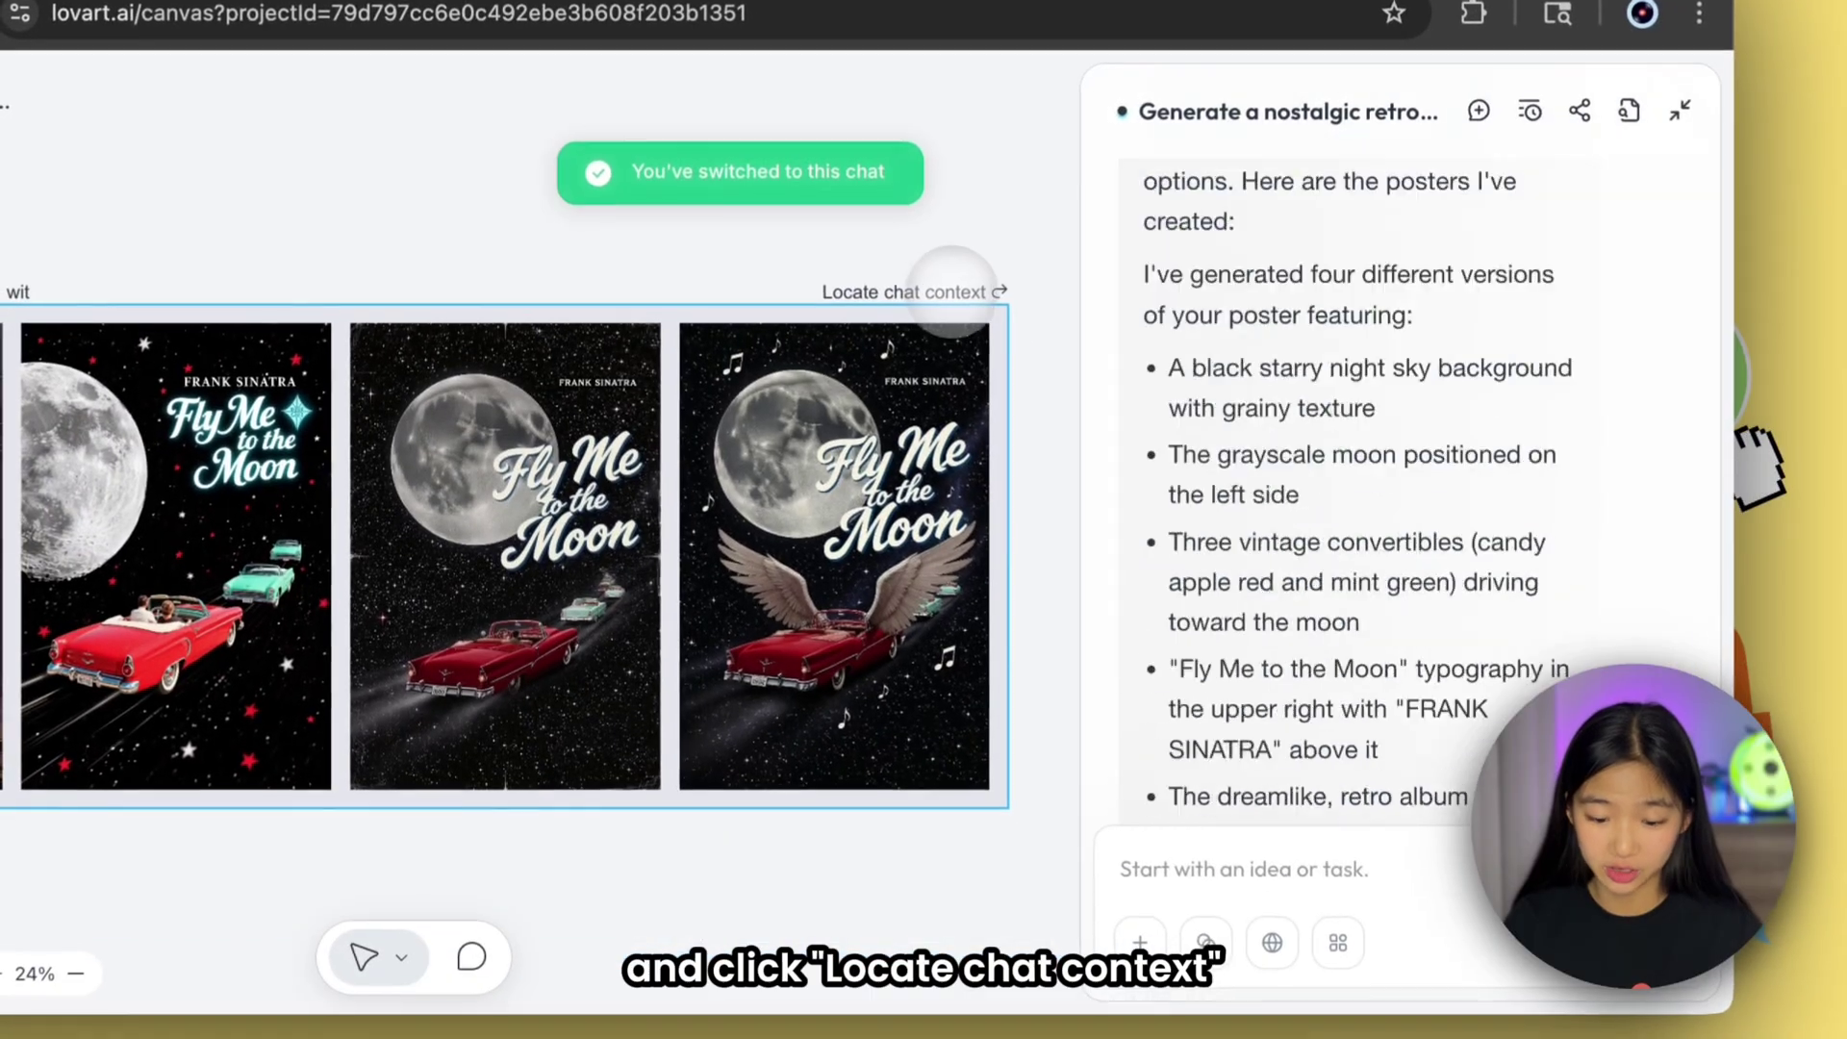
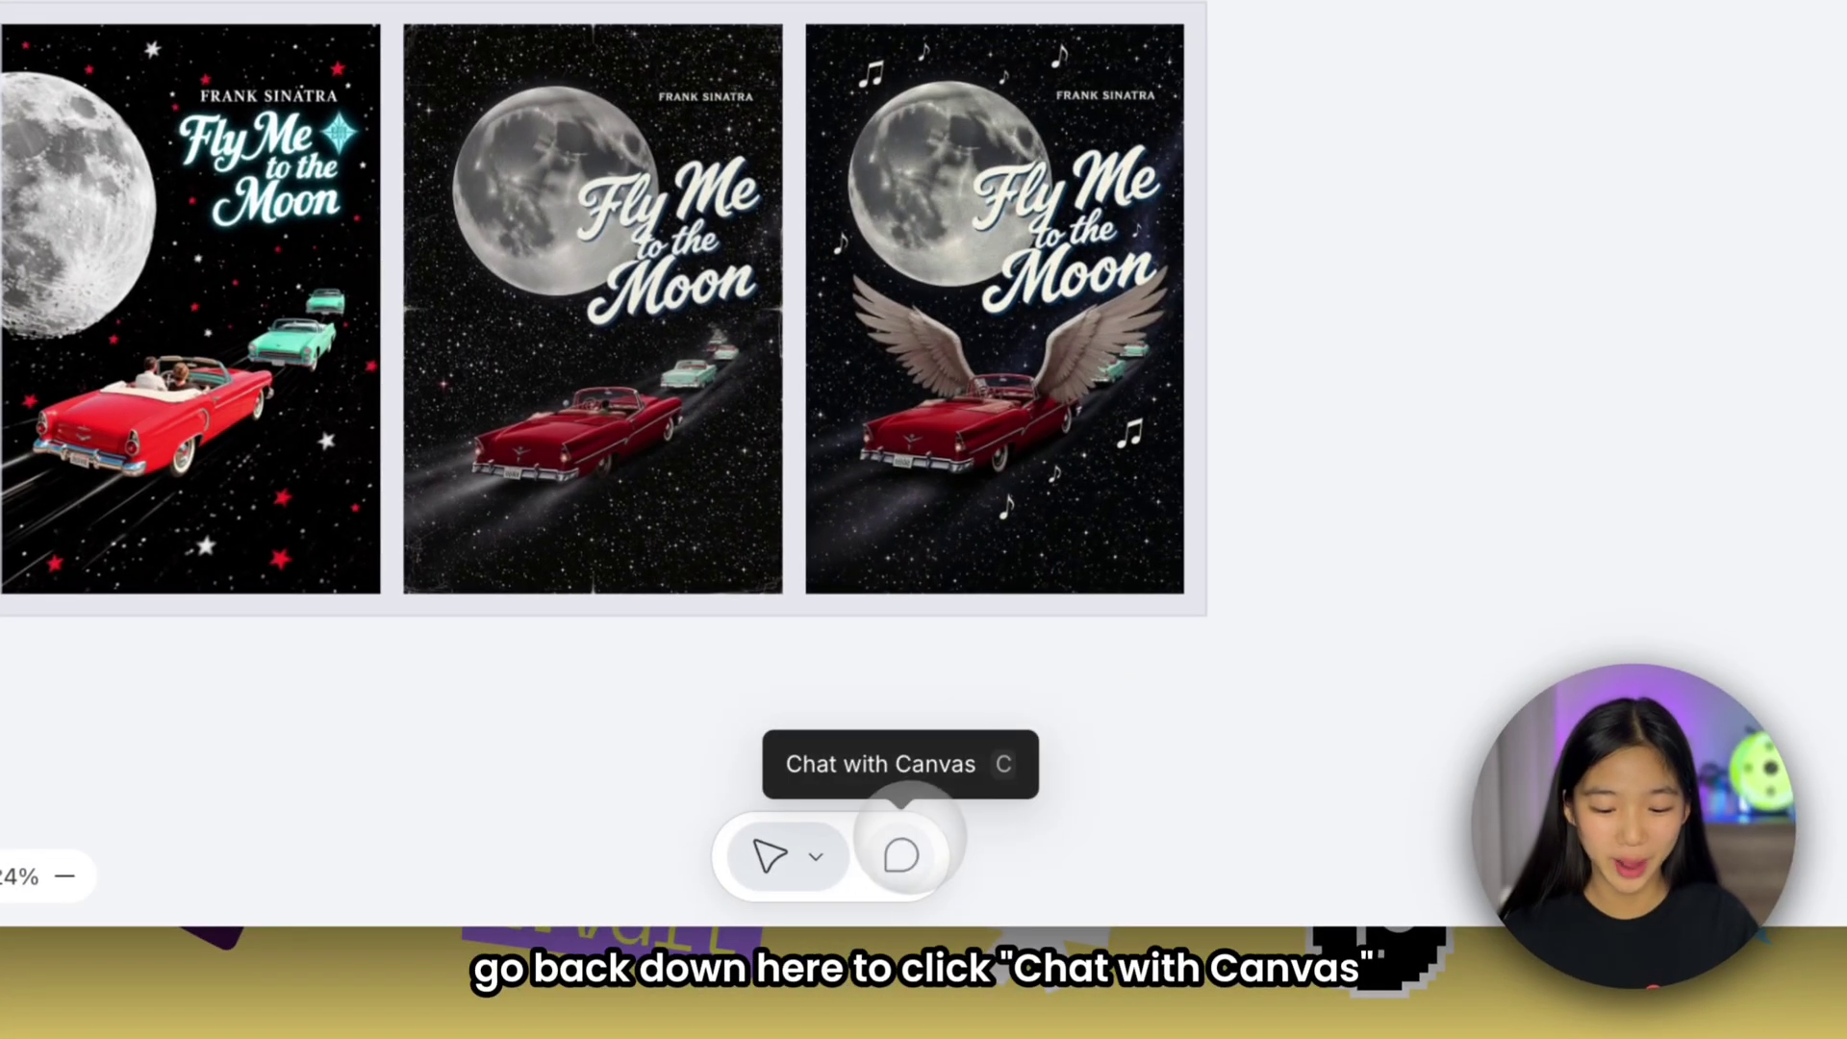
Step: Comment "Generate a realistic image of a college dorm room with this poster on the wall" on the winged-car poster and run it immediately
{"action": "left_click", "coordinate": [901, 854]}
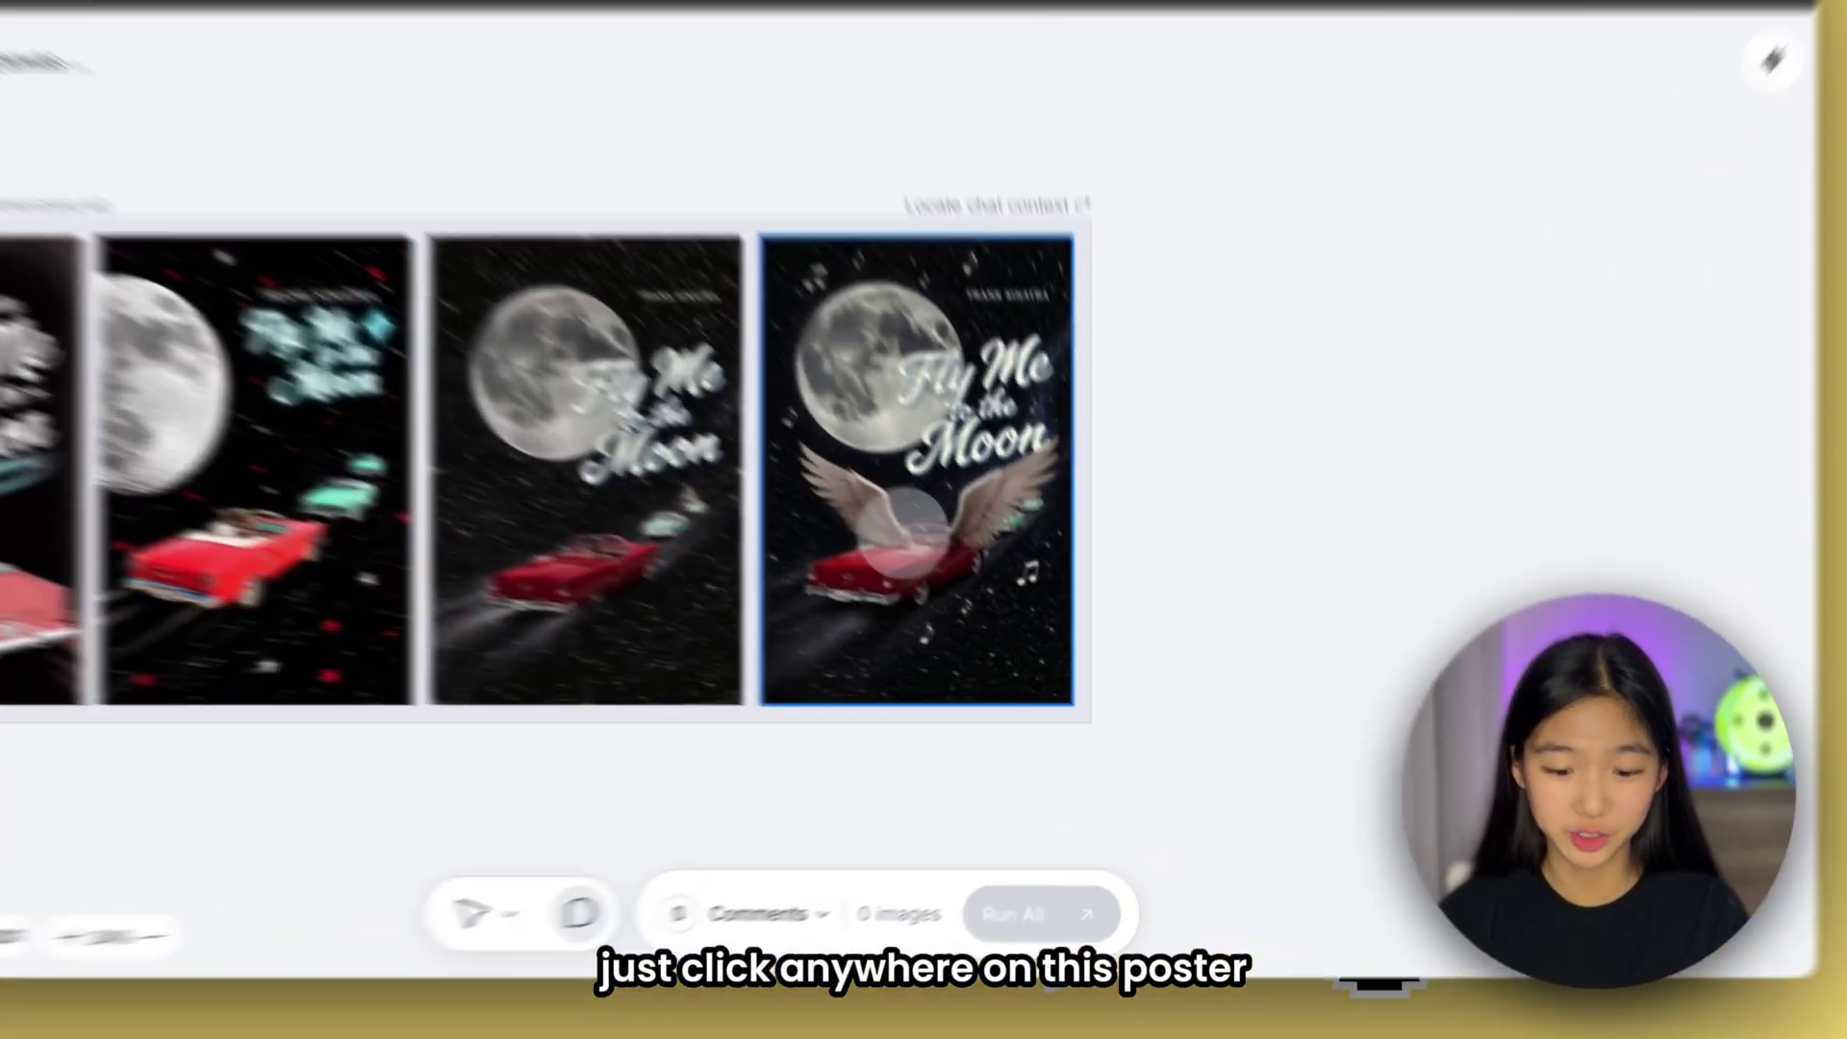
{"action": "left_click", "coordinate": [978, 384]}
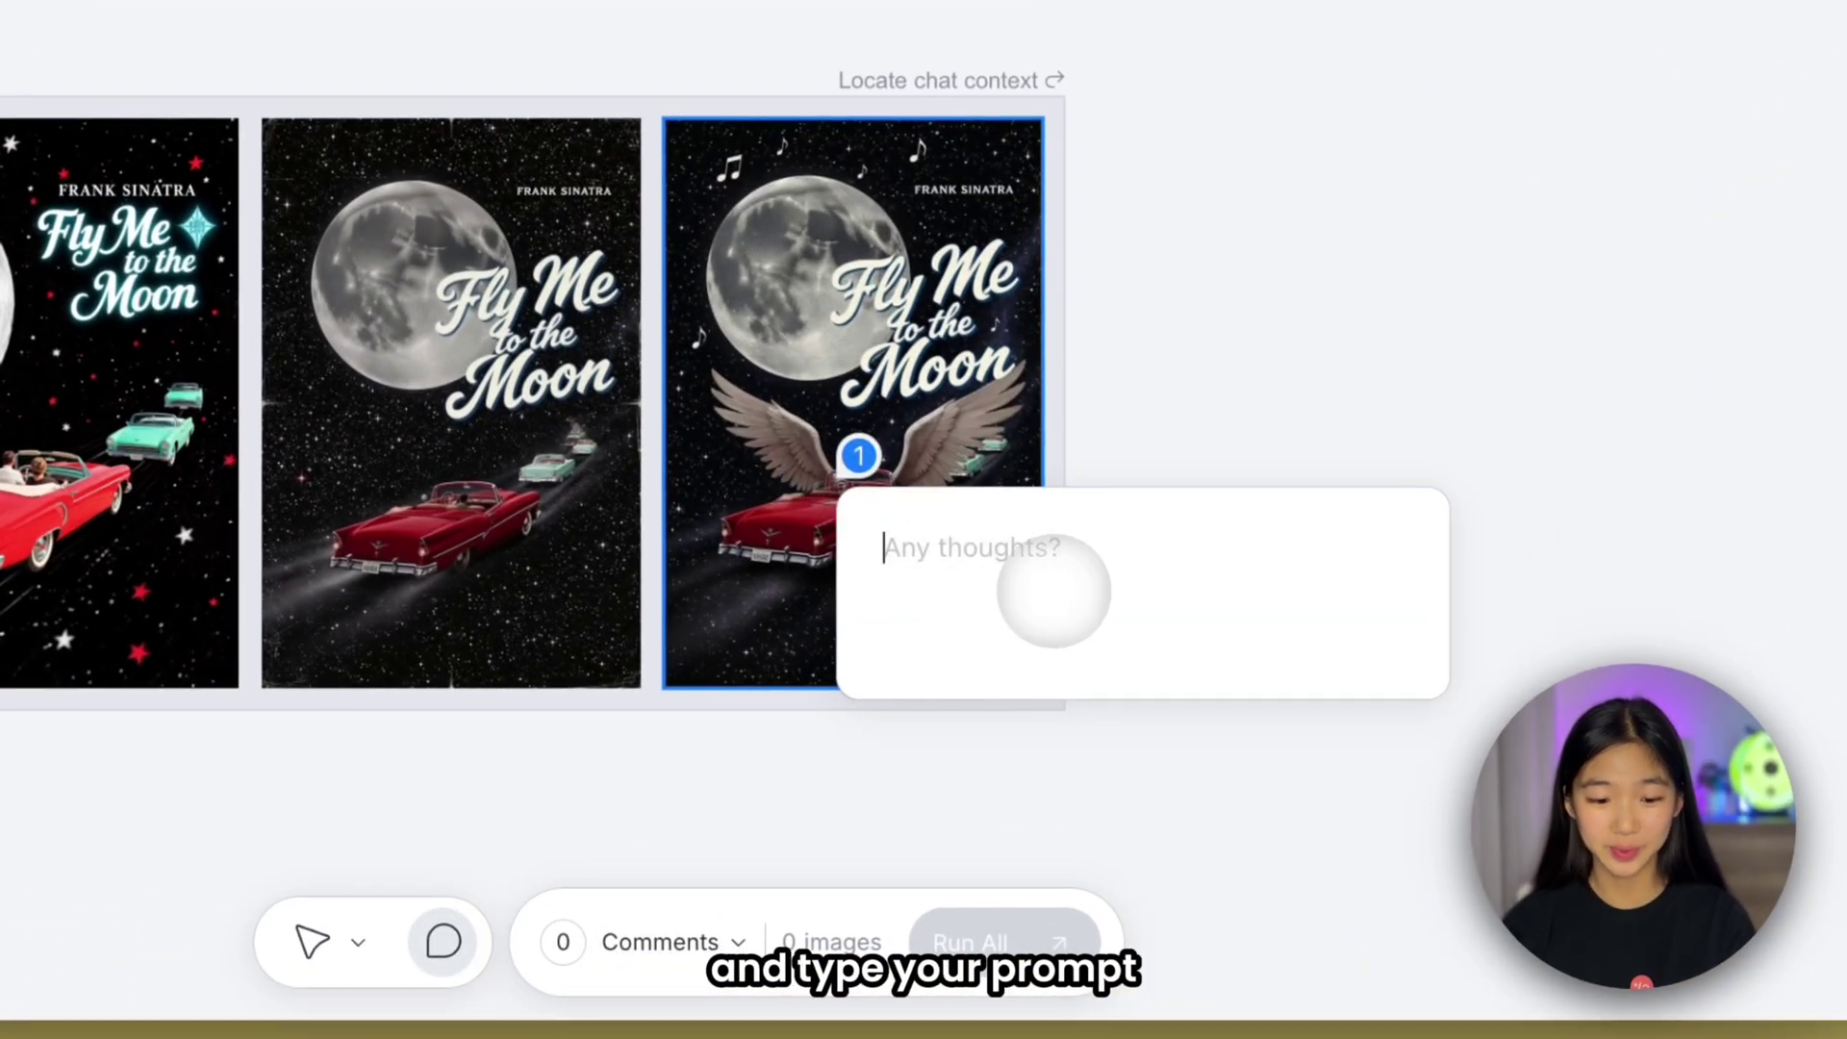
{"action": "type", "text": "Generate a realistic image of a college dorm room with this poster on the wall"}
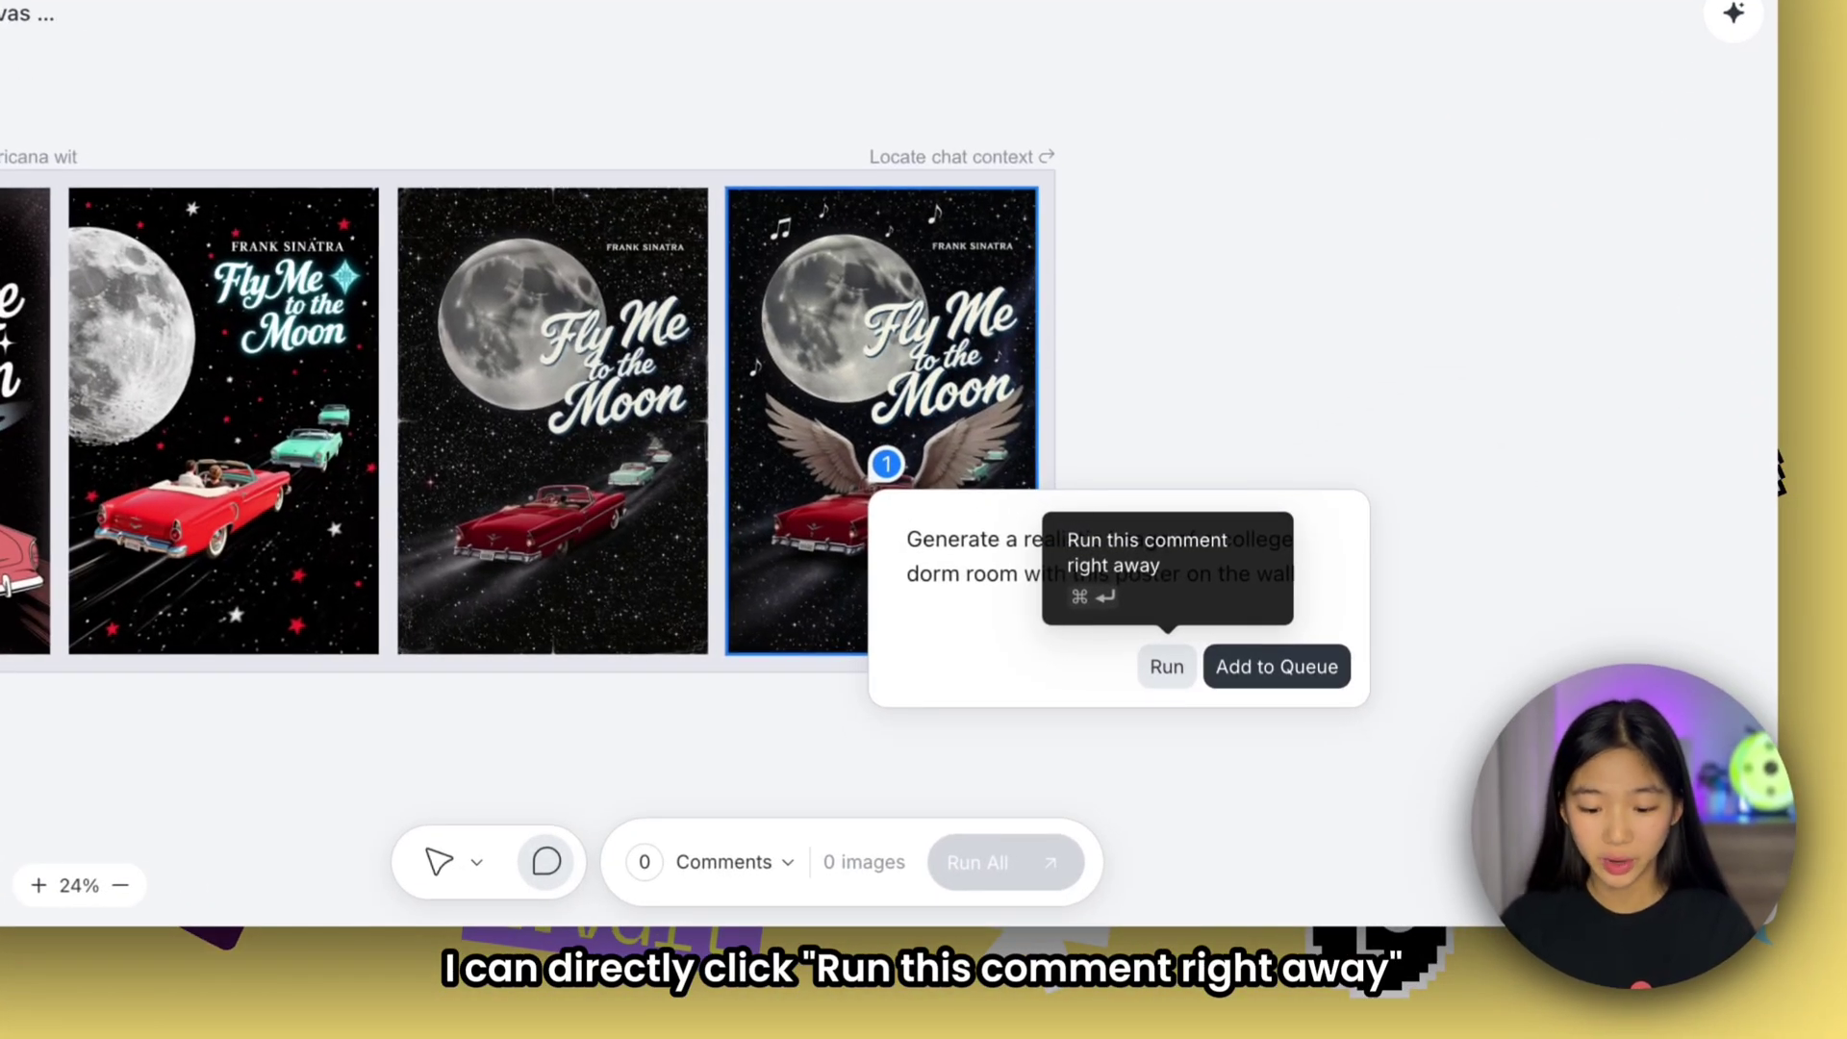
{"action": "left_click", "coordinate": [1165, 666]}
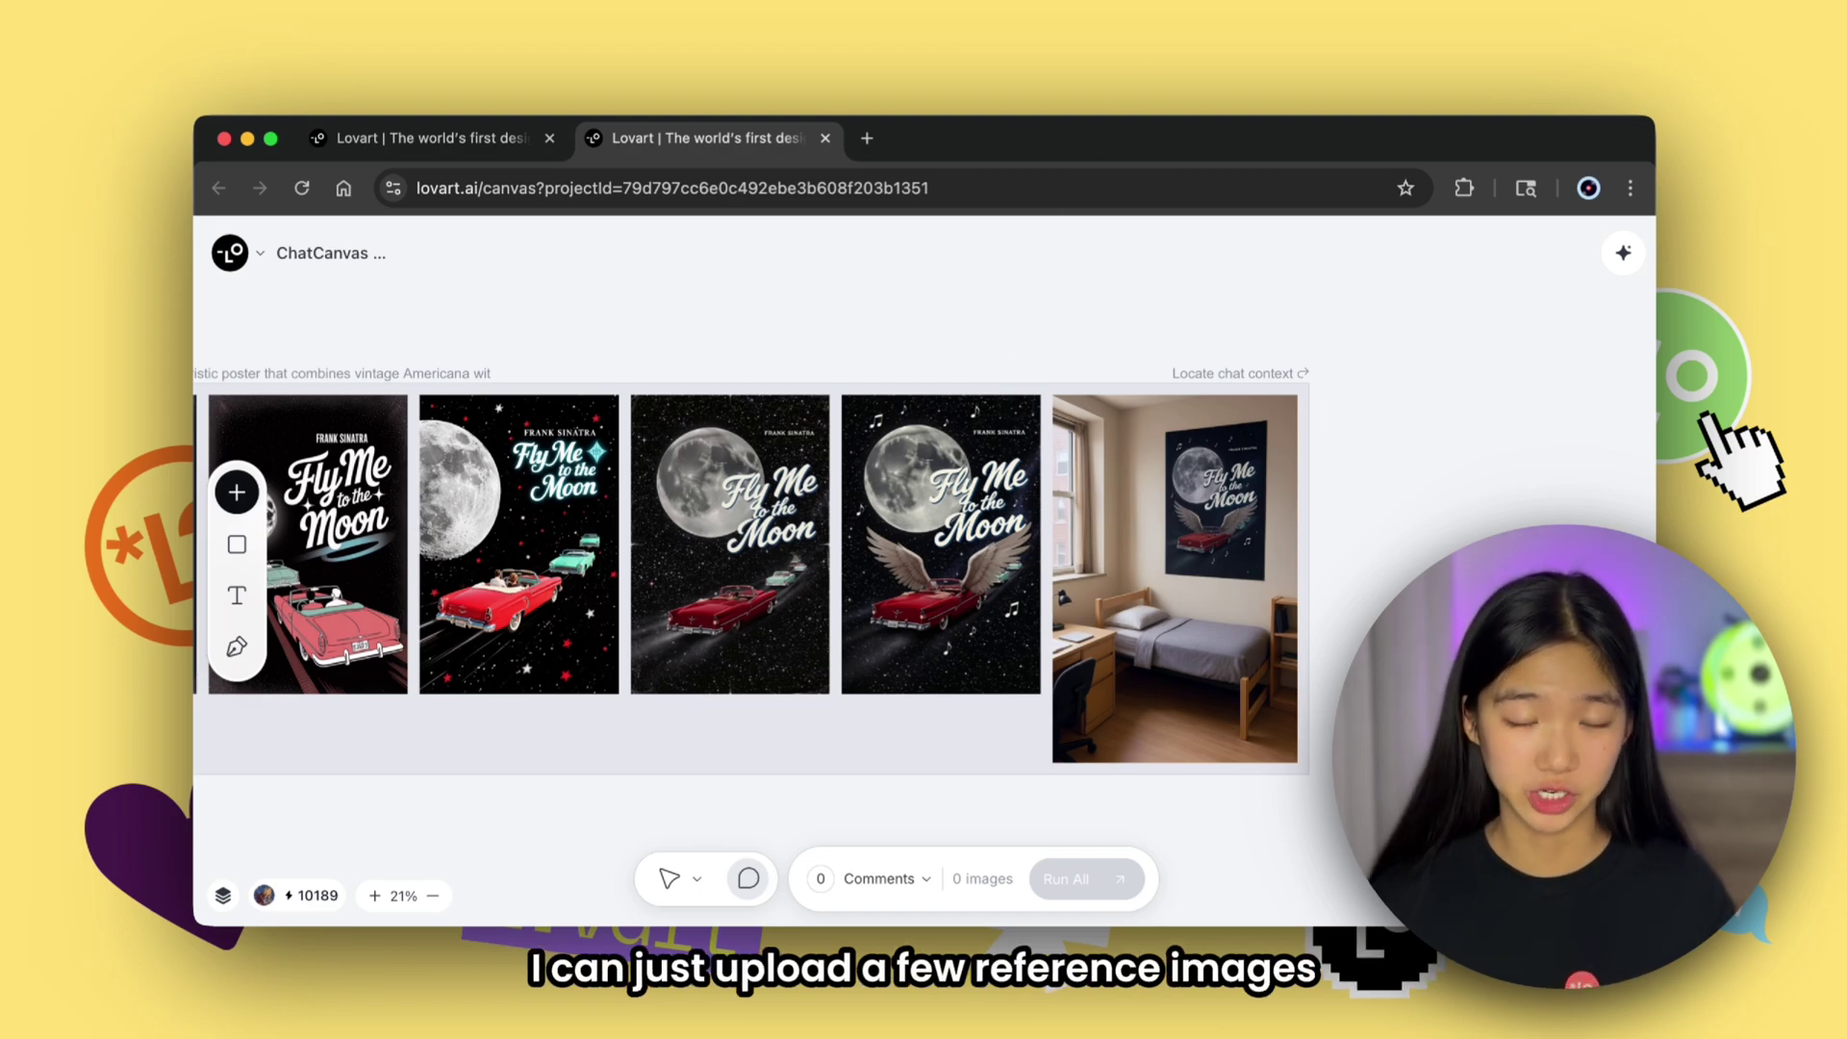
Step: Import the reference images Interior style, Star cushion and Window view onto the canvas
{"action": "left_click", "coordinate": [230, 253]}
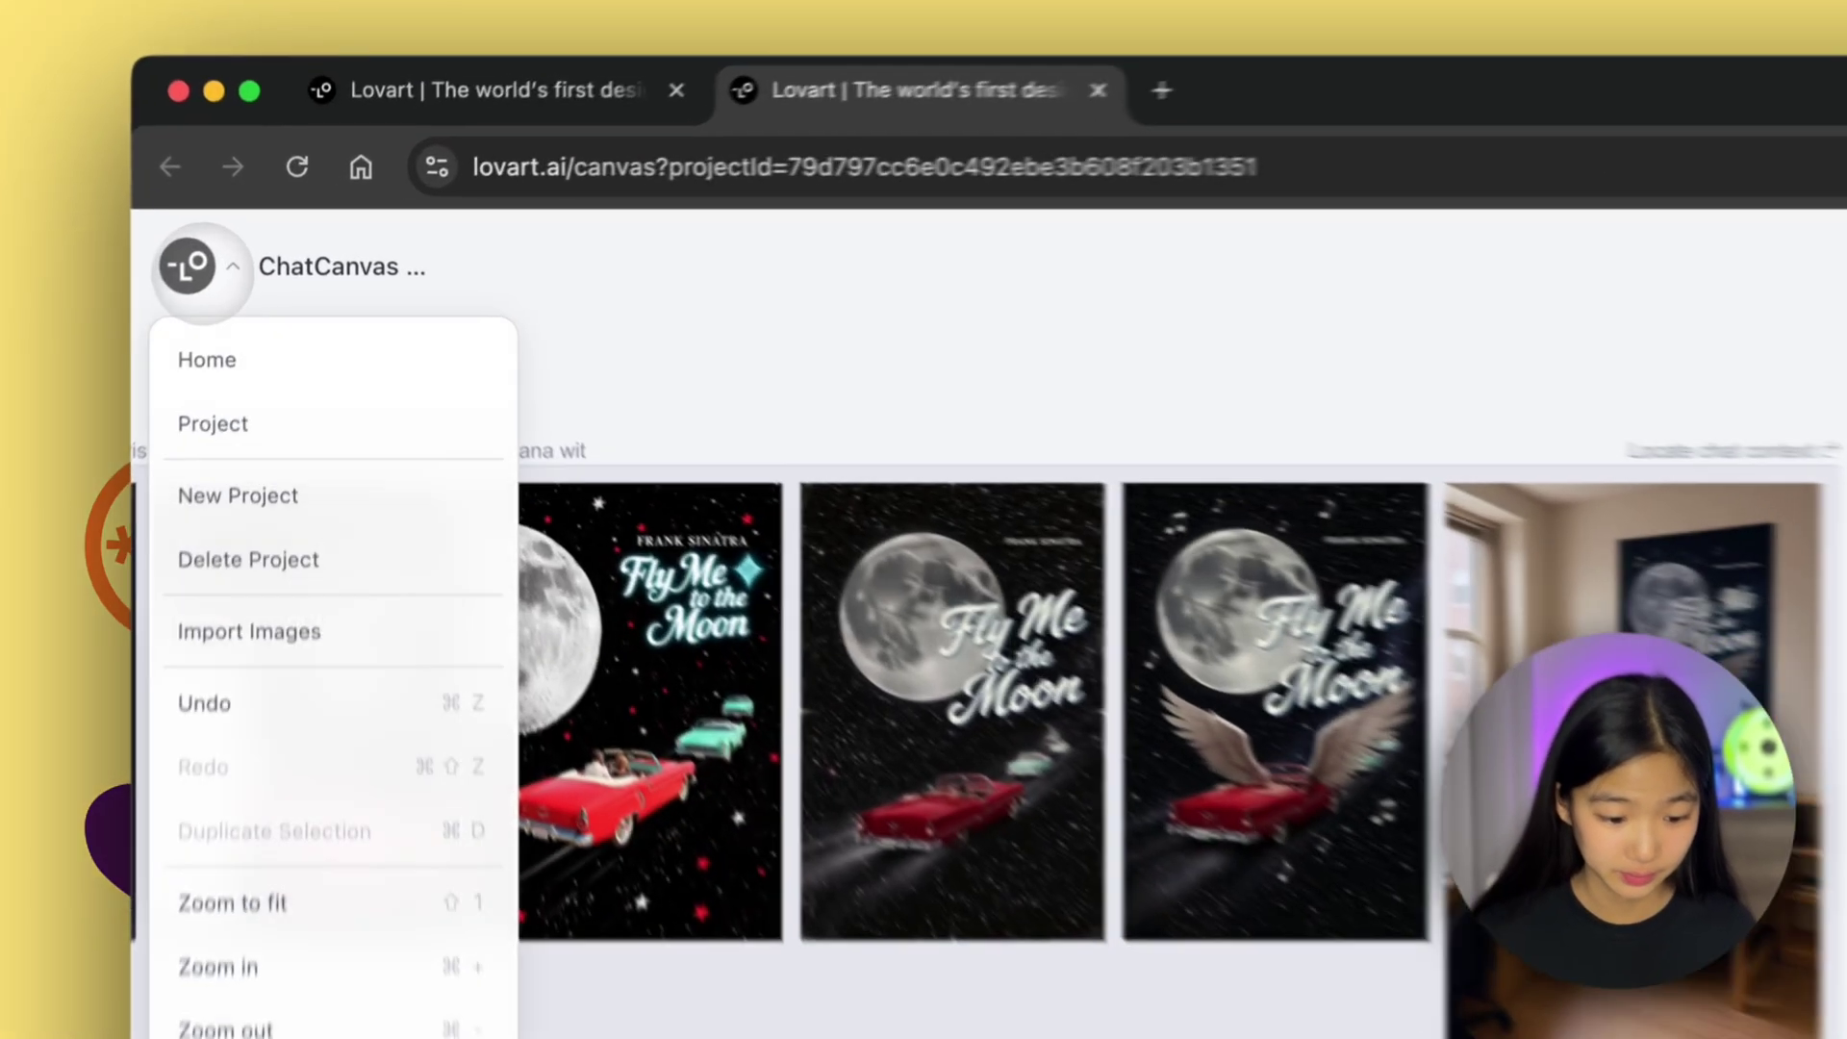
{"action": "left_click", "coordinate": [274, 502]}
{"action": "key", "text": "super+a"}
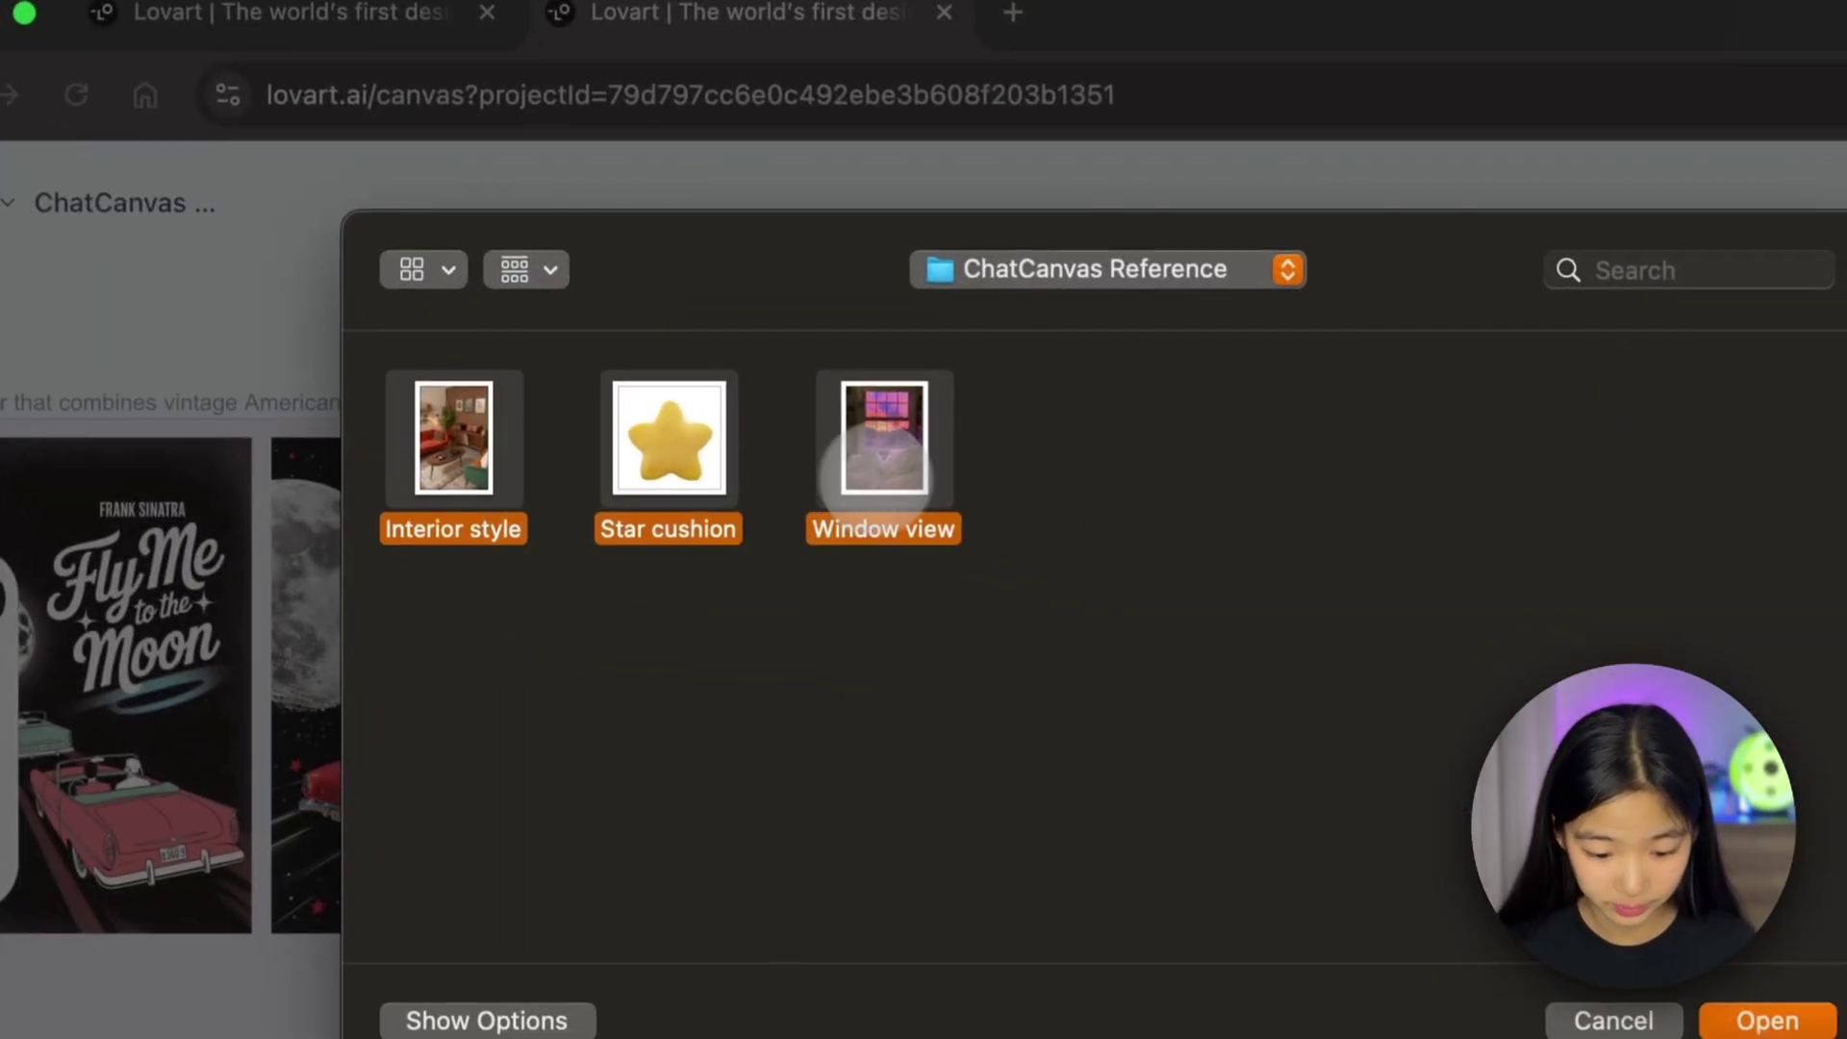
{"action": "left_click", "coordinate": [1767, 1021]}
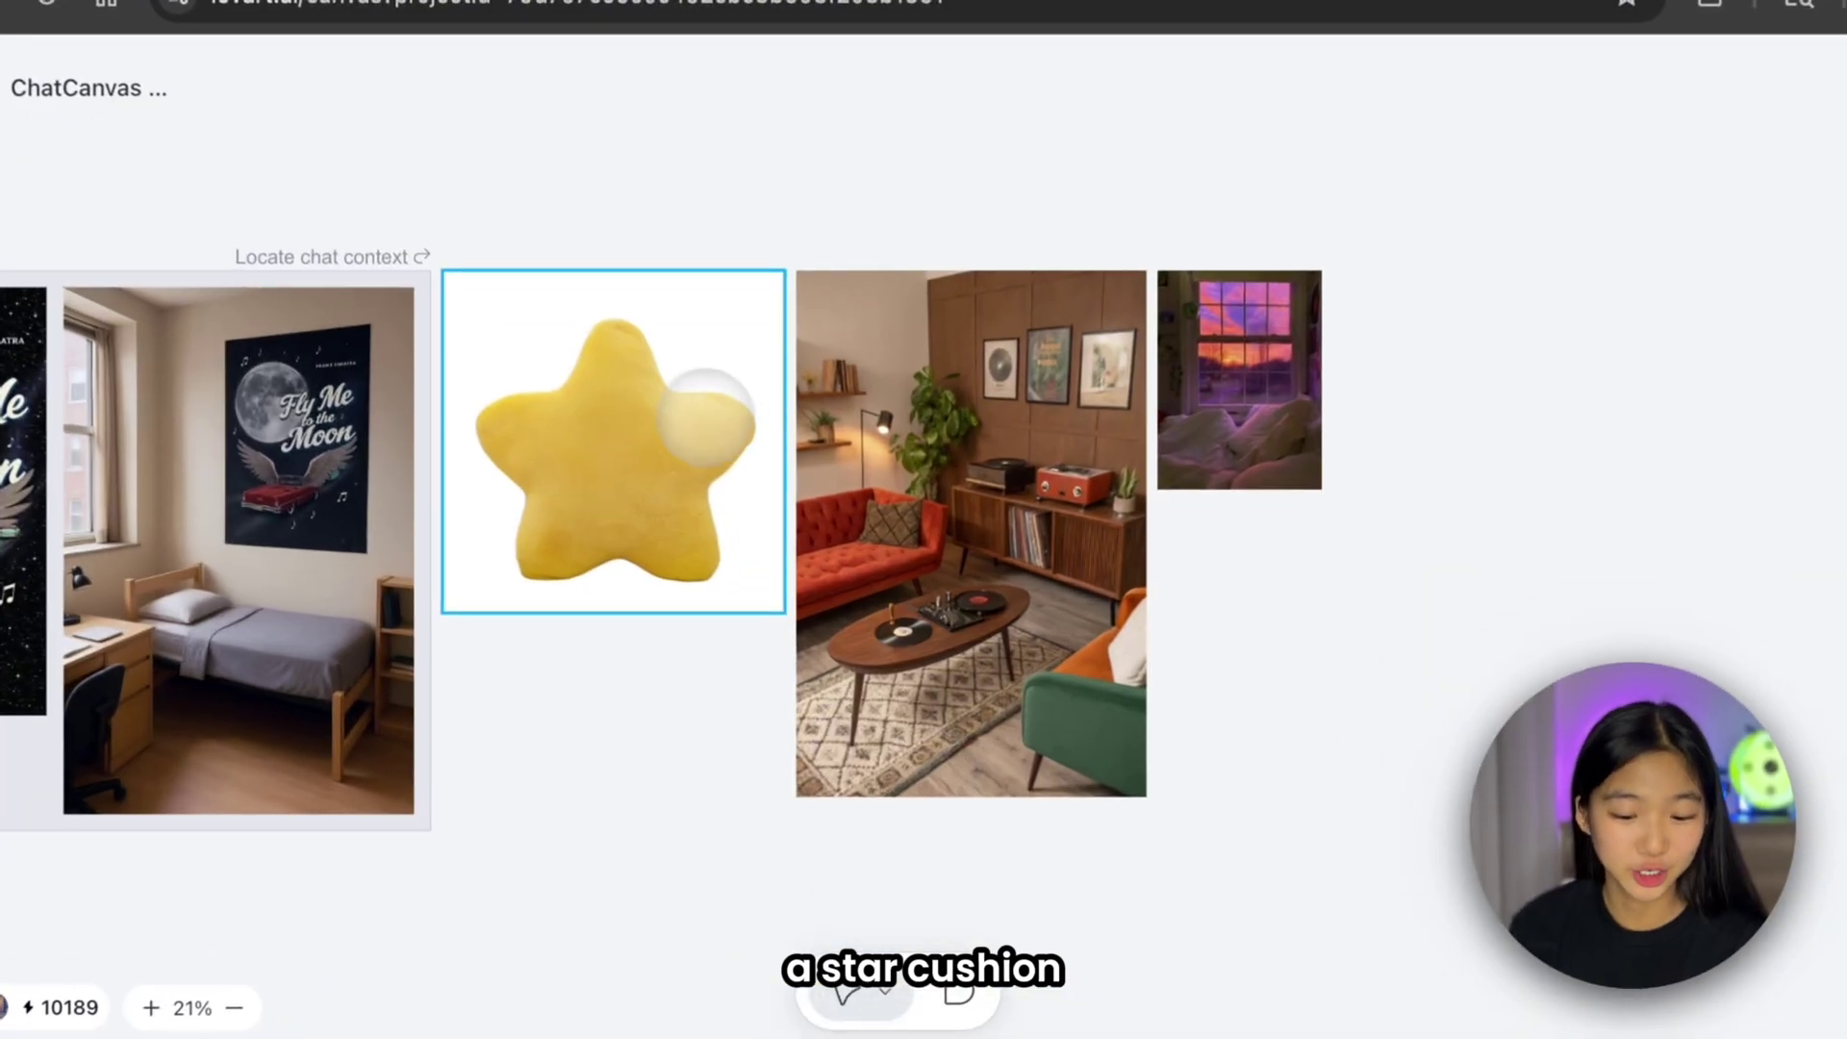
Step: Enlarge the sunset window image to match the height of the interior style image beside it
{"action": "left_click", "coordinate": [900, 560]}
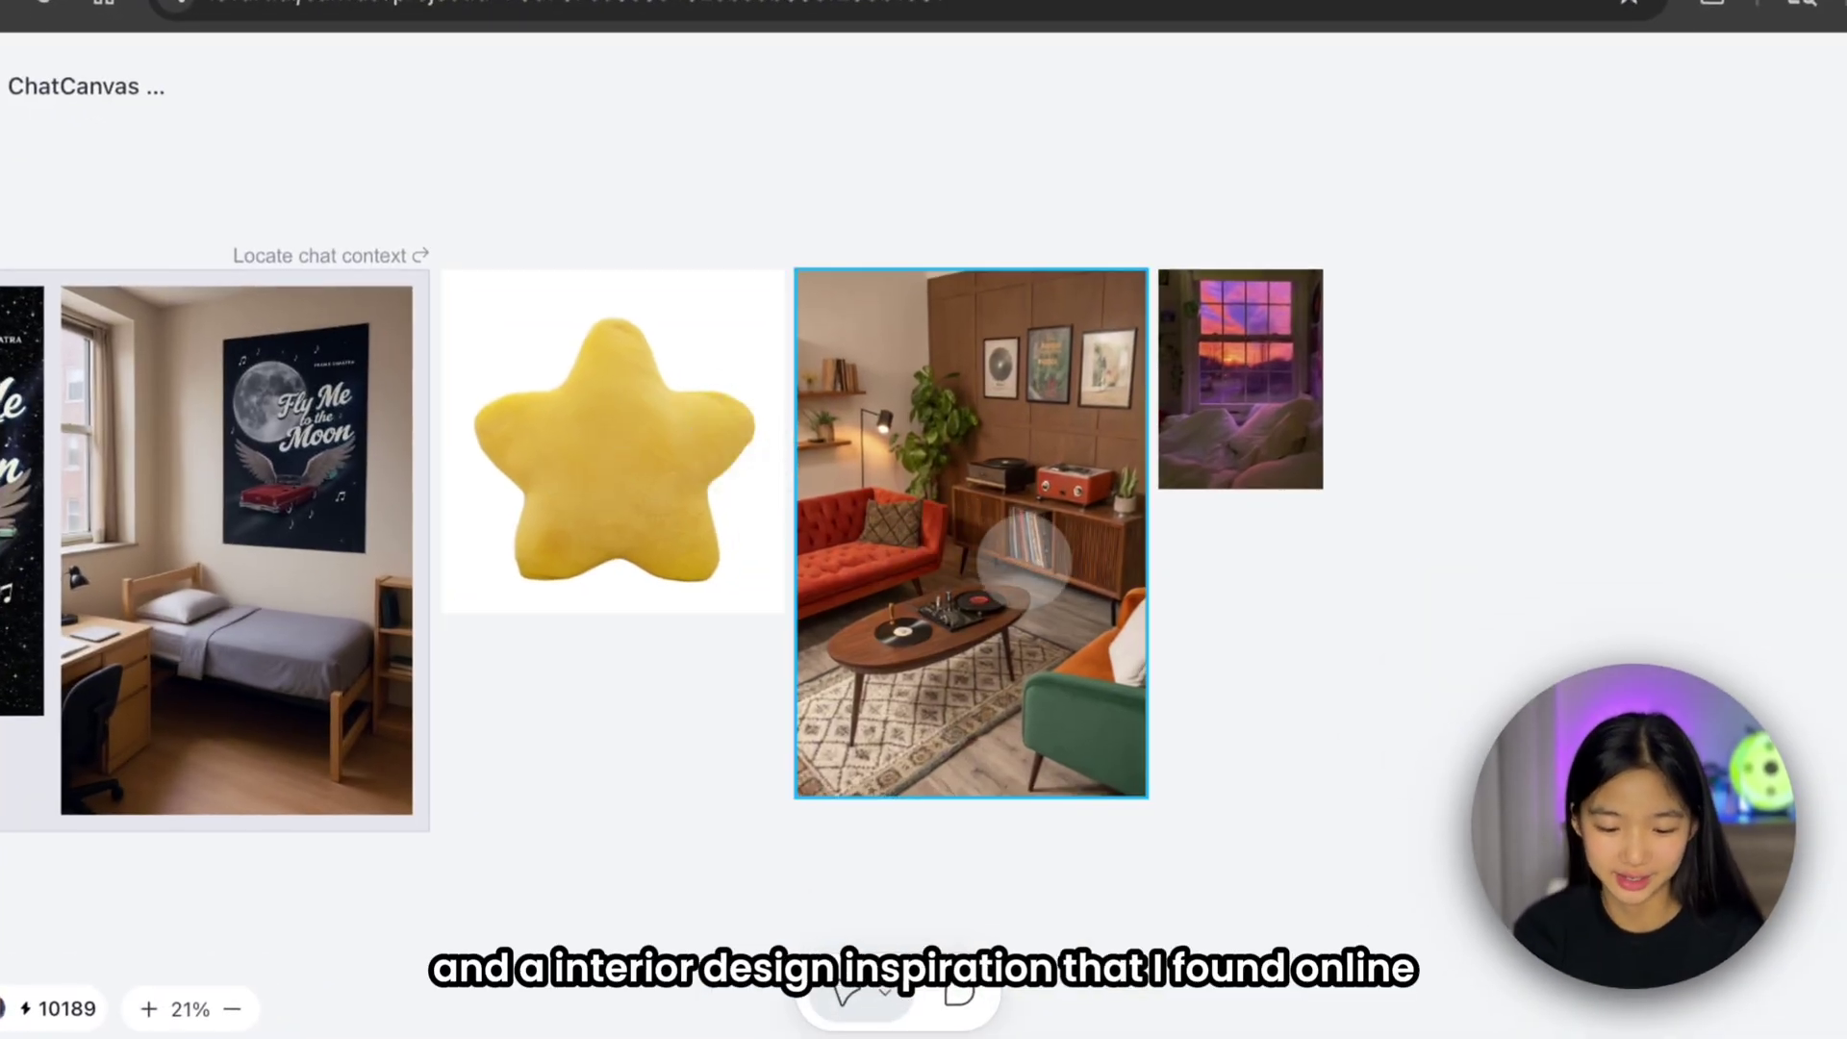
{"action": "left_click", "coordinate": [1210, 420]}
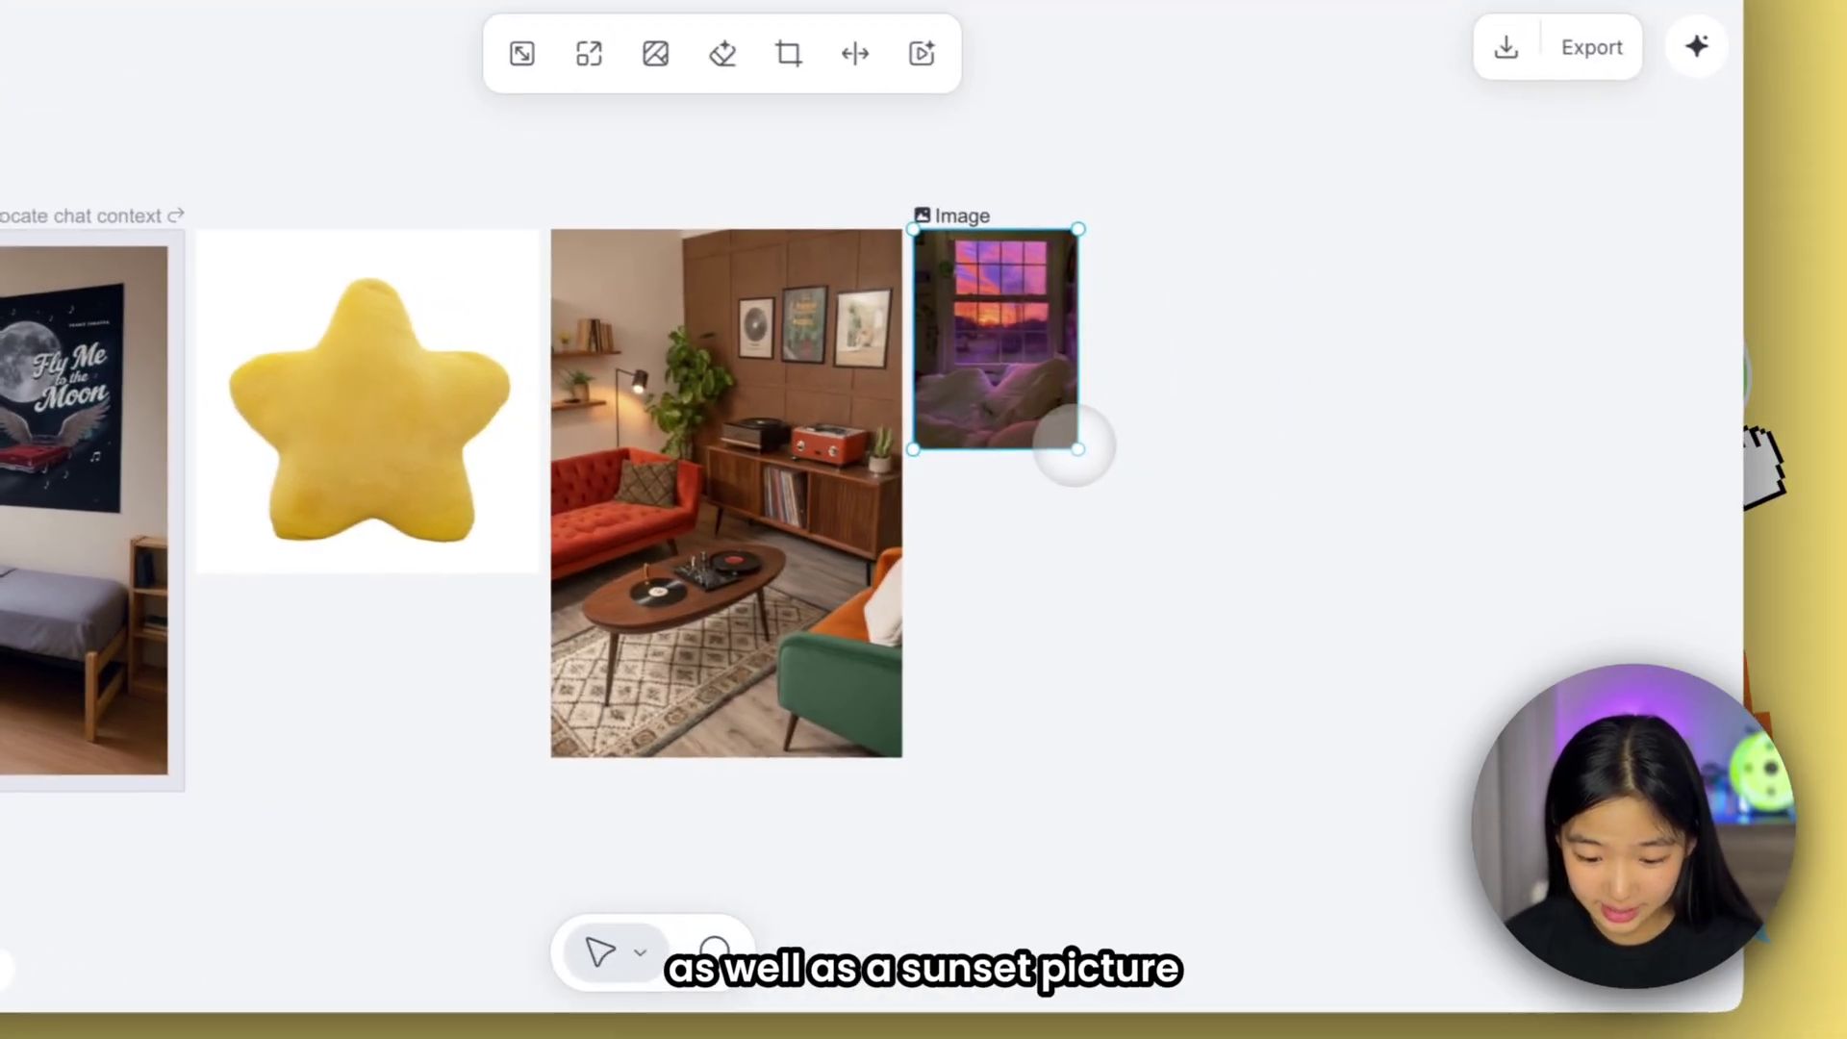
{"action": "left_click_drag", "start_coordinate": [1324, 489], "coordinate": [1495, 762]}
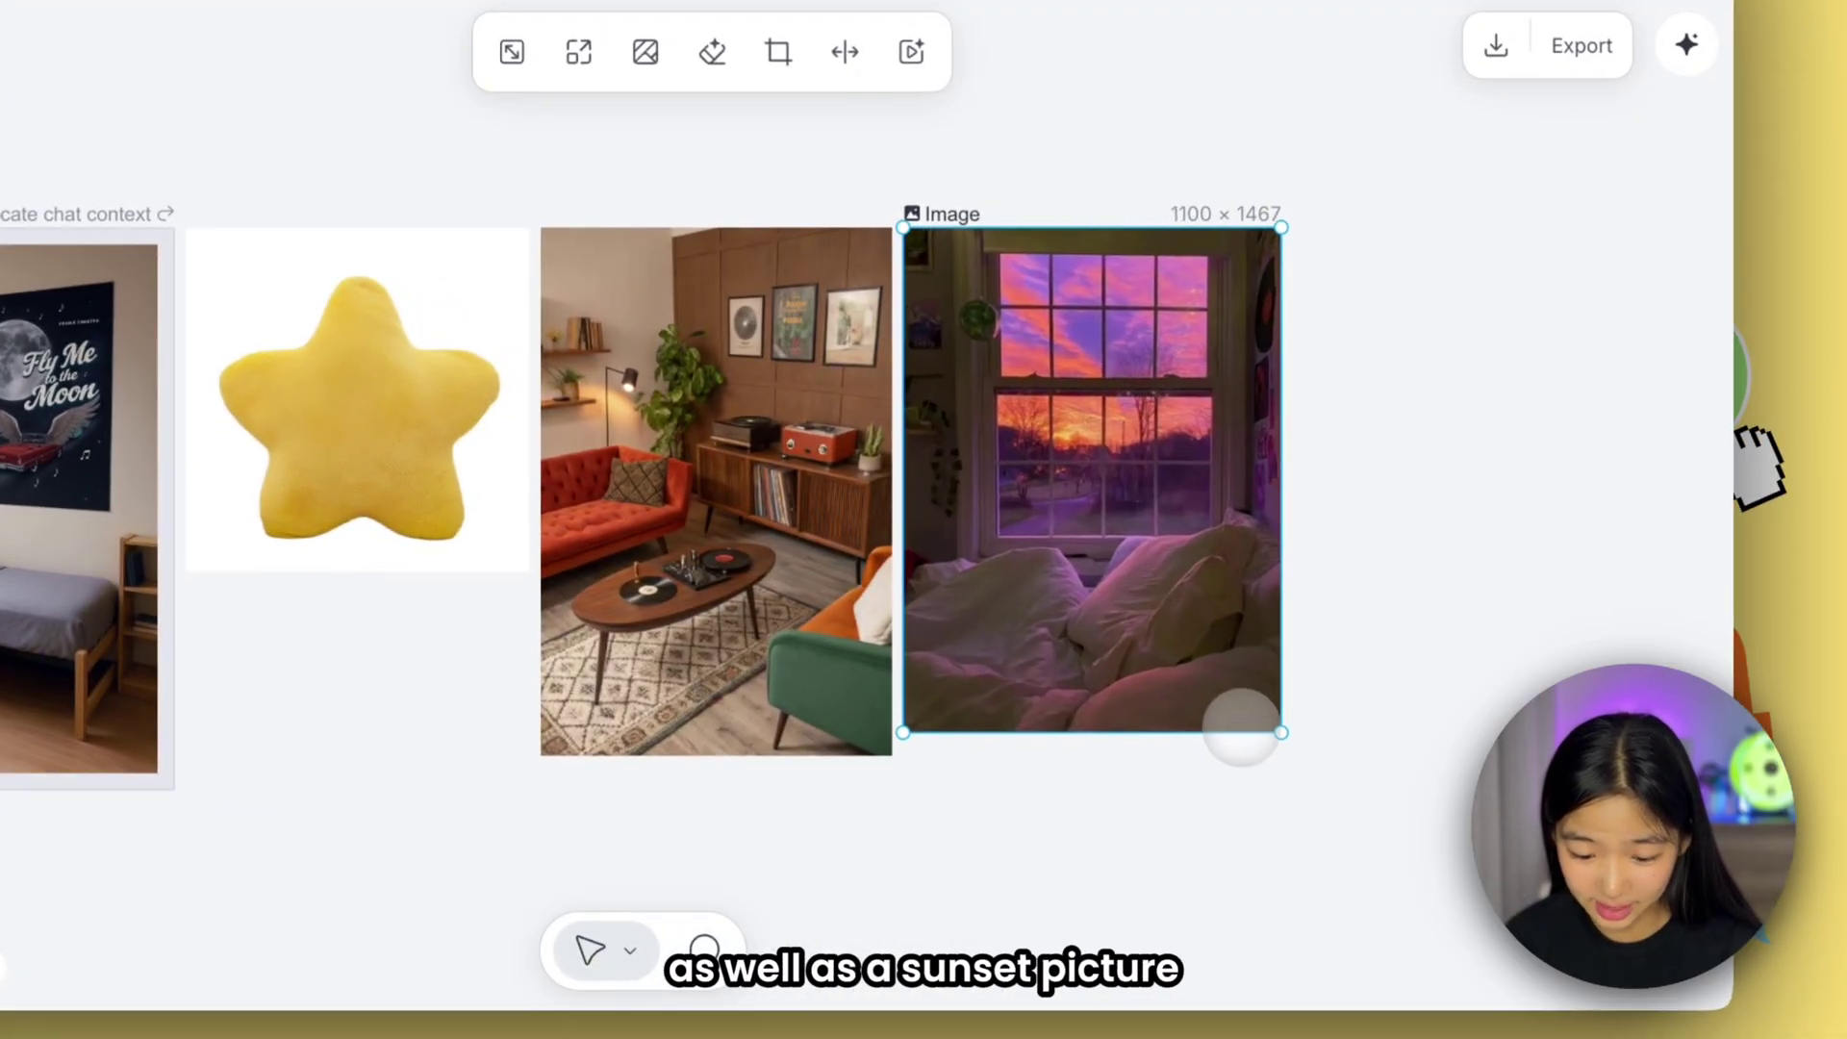
{"action": "left_click_drag", "start_coordinate": [1240, 723], "coordinate": [1257, 742]}
{"action": "left_click", "coordinate": [1400, 627]}
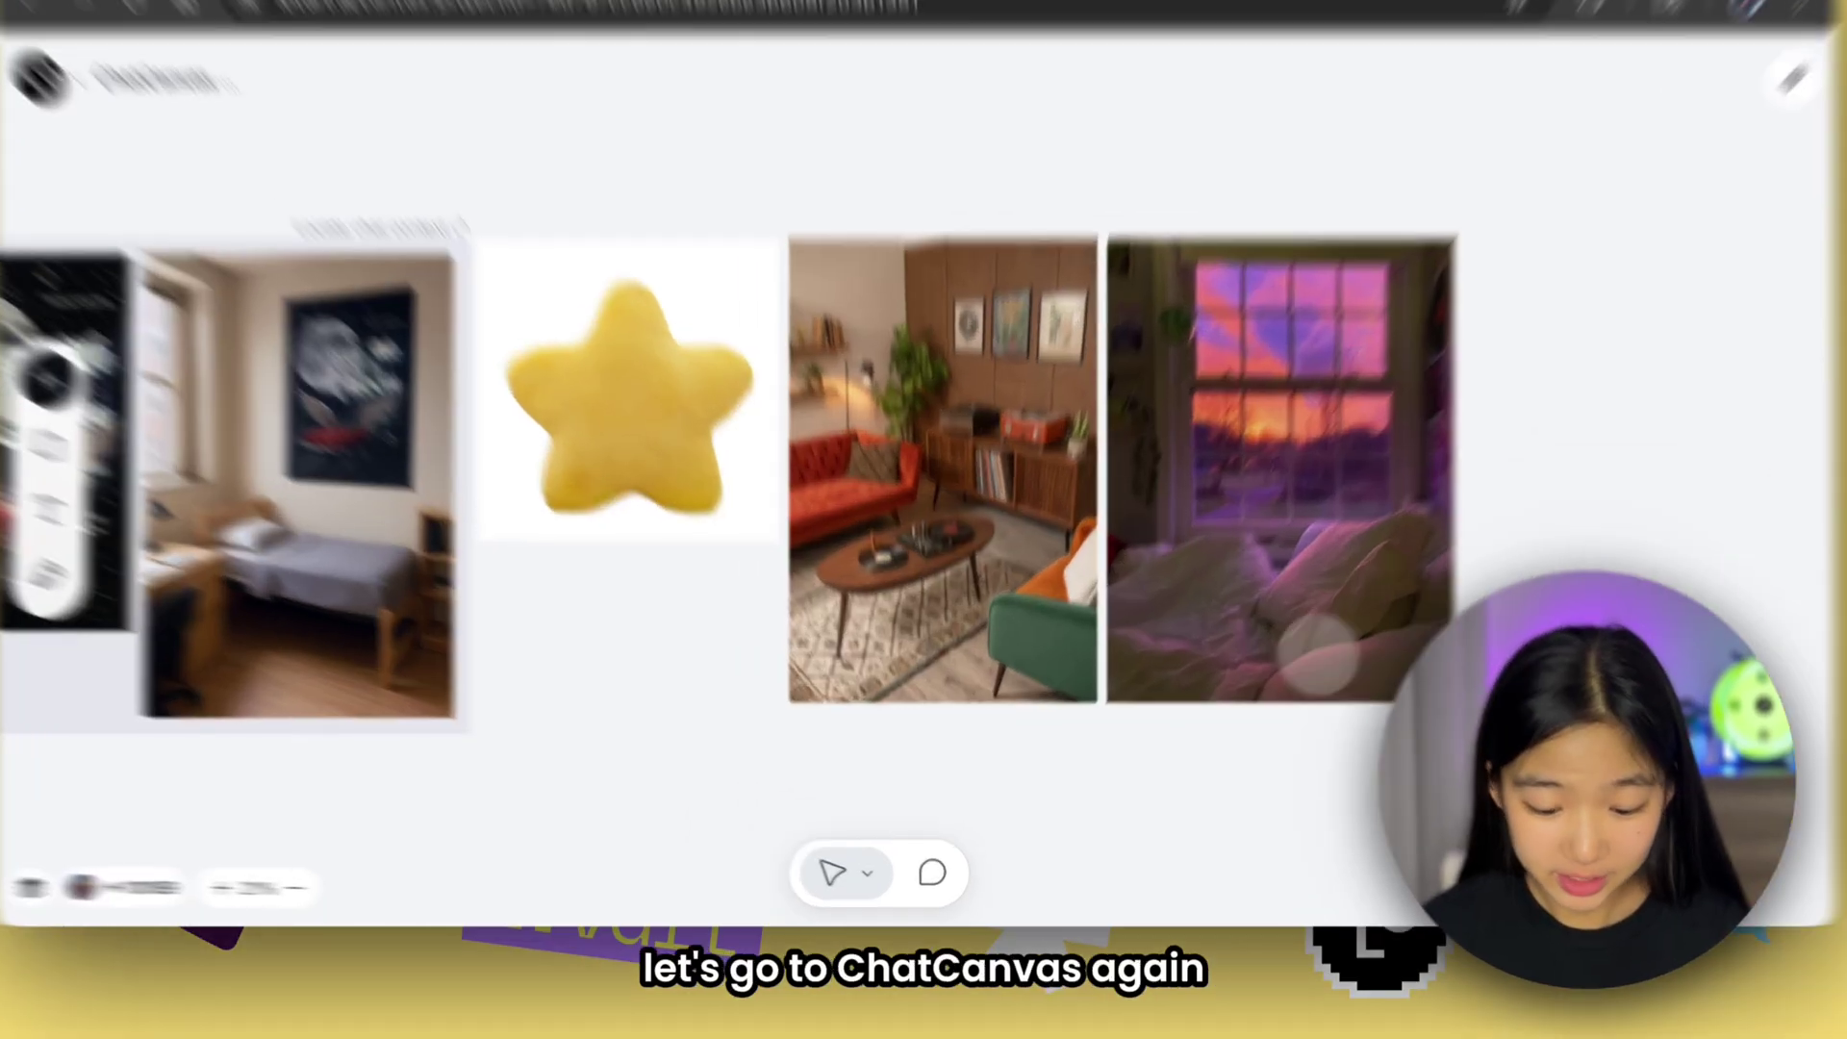
Step: Add the comment "Use this cushion" on the yellow star cushion image to the queue
{"action": "left_click", "coordinate": [940, 883]}
{"action": "left_click", "coordinate": [596, 364]}
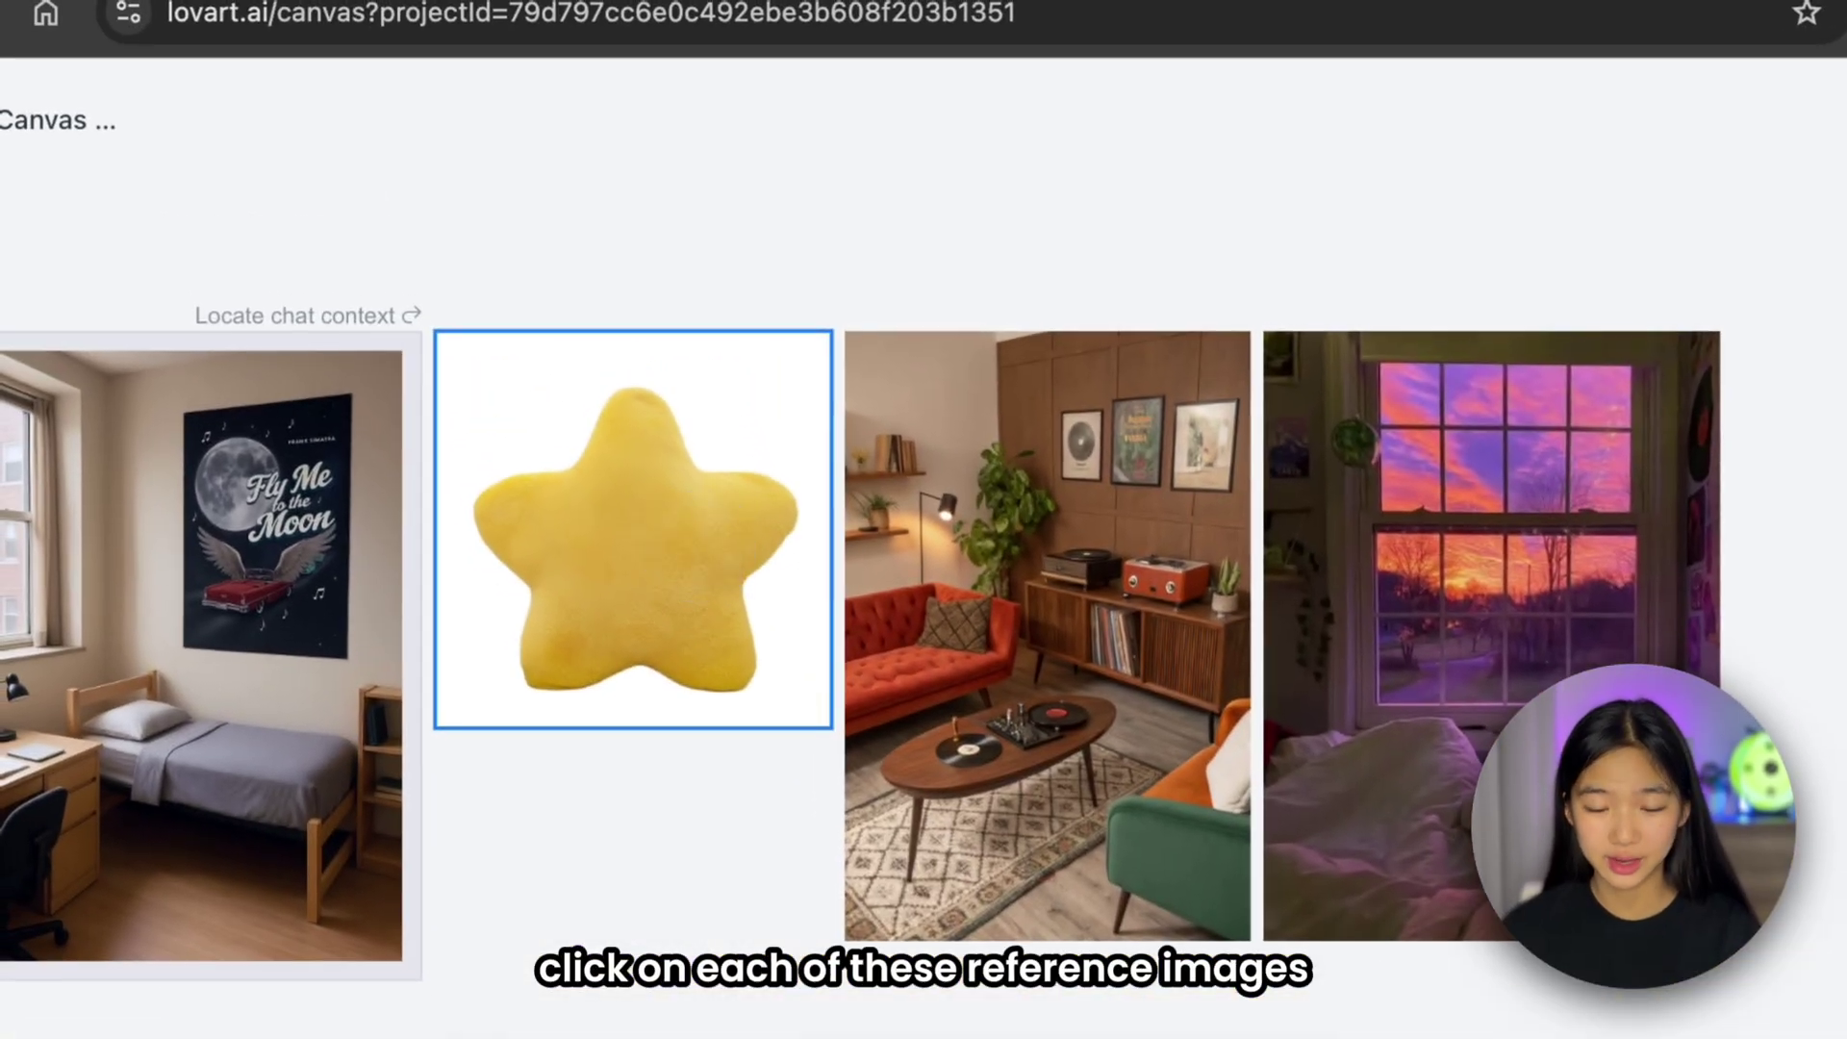
{"action": "left_click", "coordinate": [667, 525]}
{"action": "type", "text": "Use this cushion"}
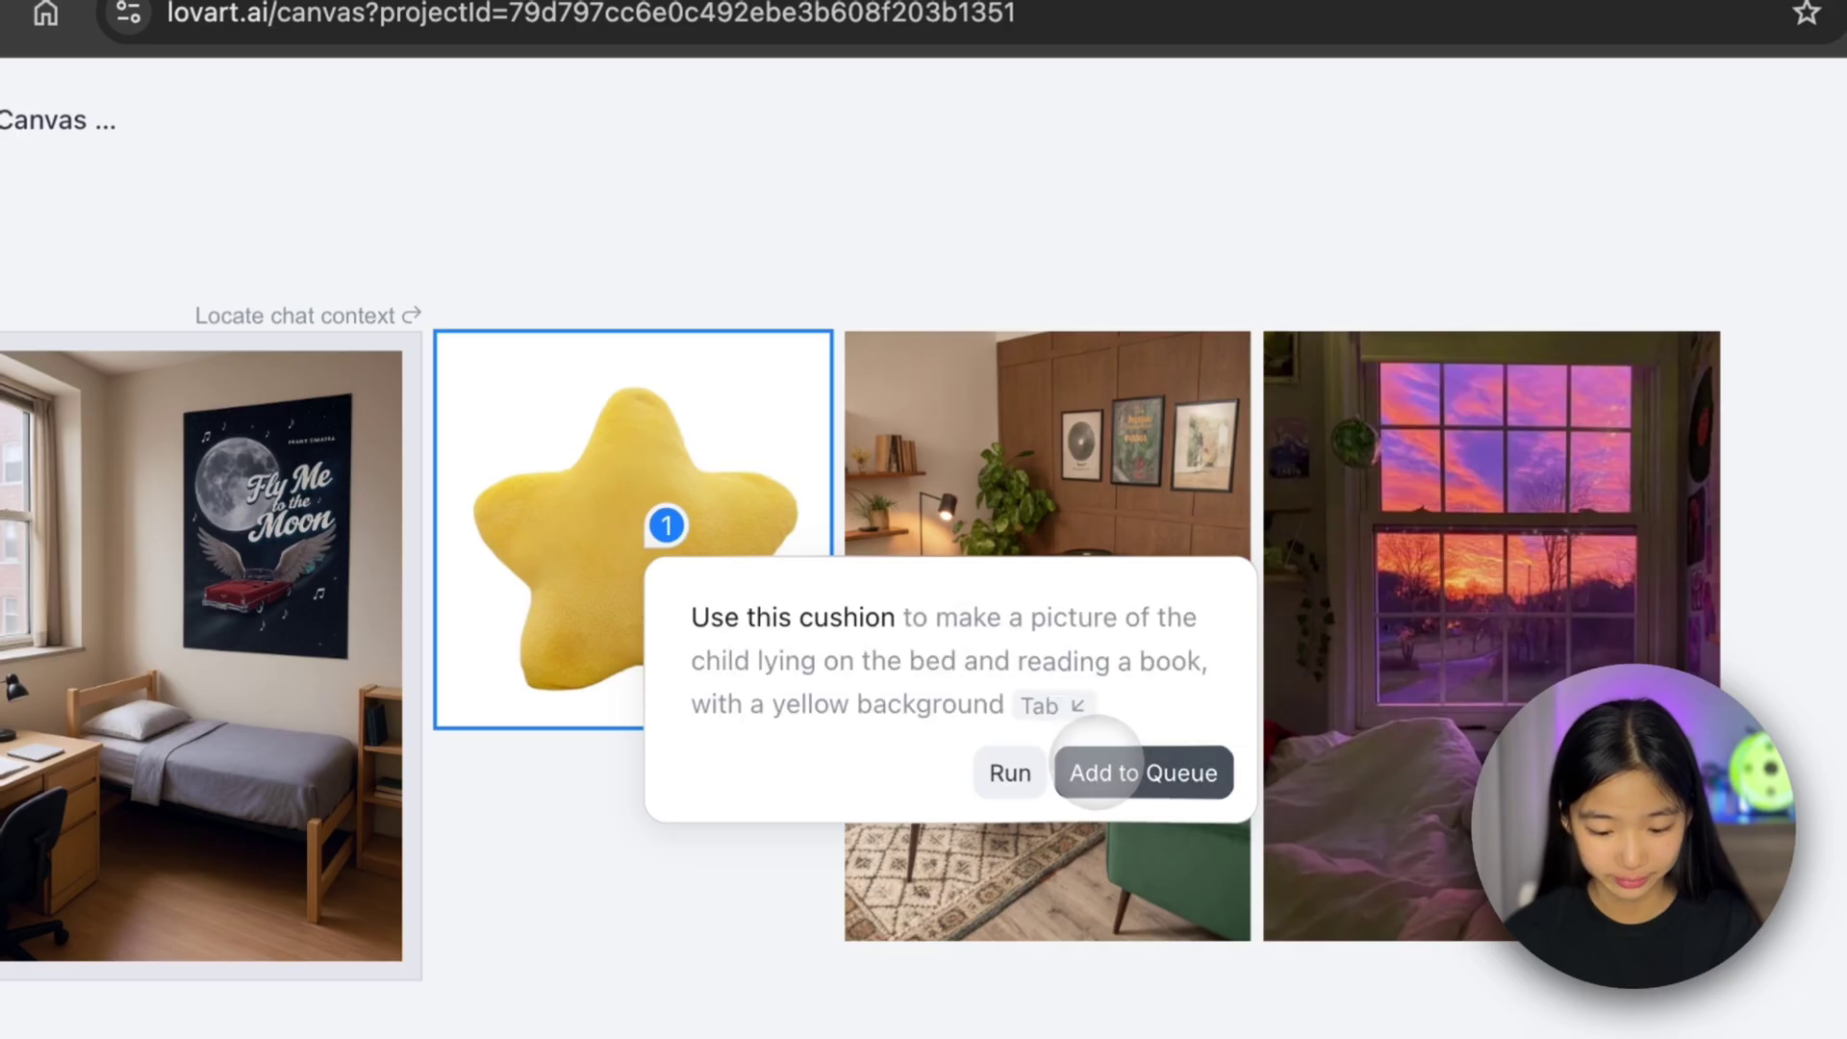
{"action": "left_click", "coordinate": [1144, 773]}
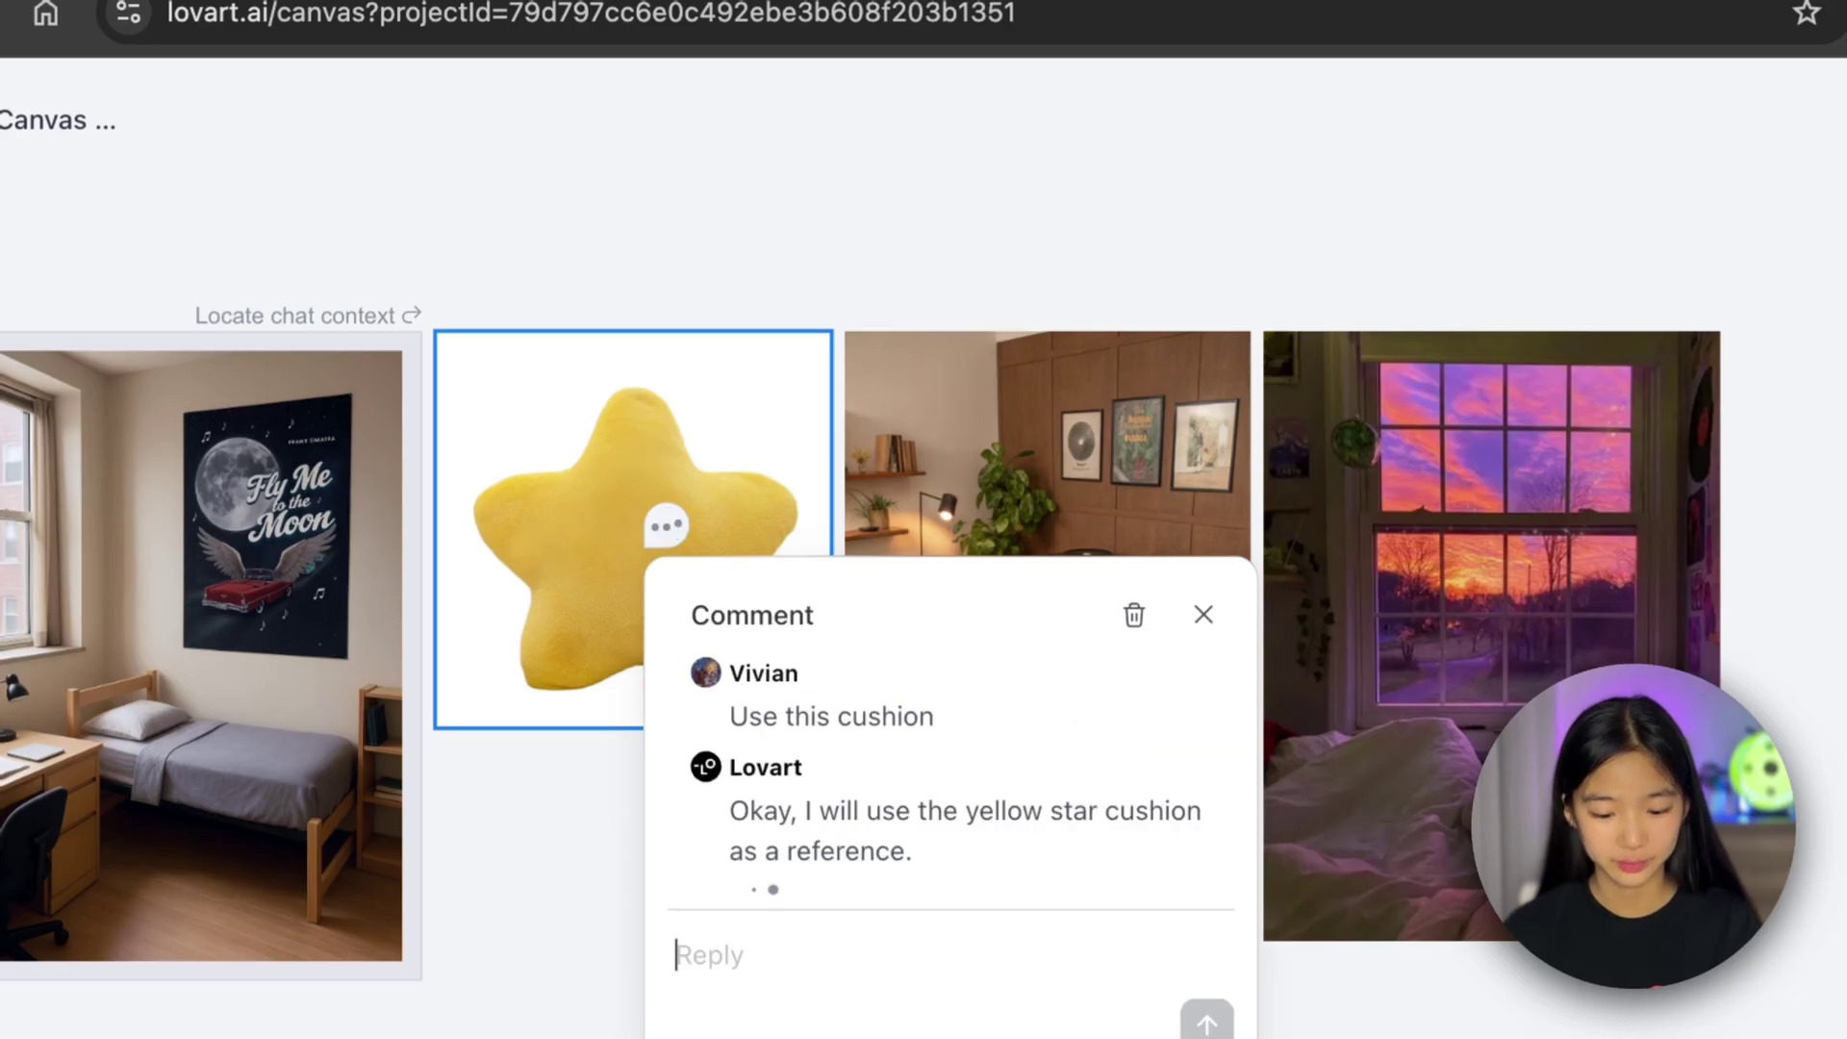
{"action": "scroll", "coordinate": [1144, 472], "scroll_direction": "down", "scroll_amount": 2}
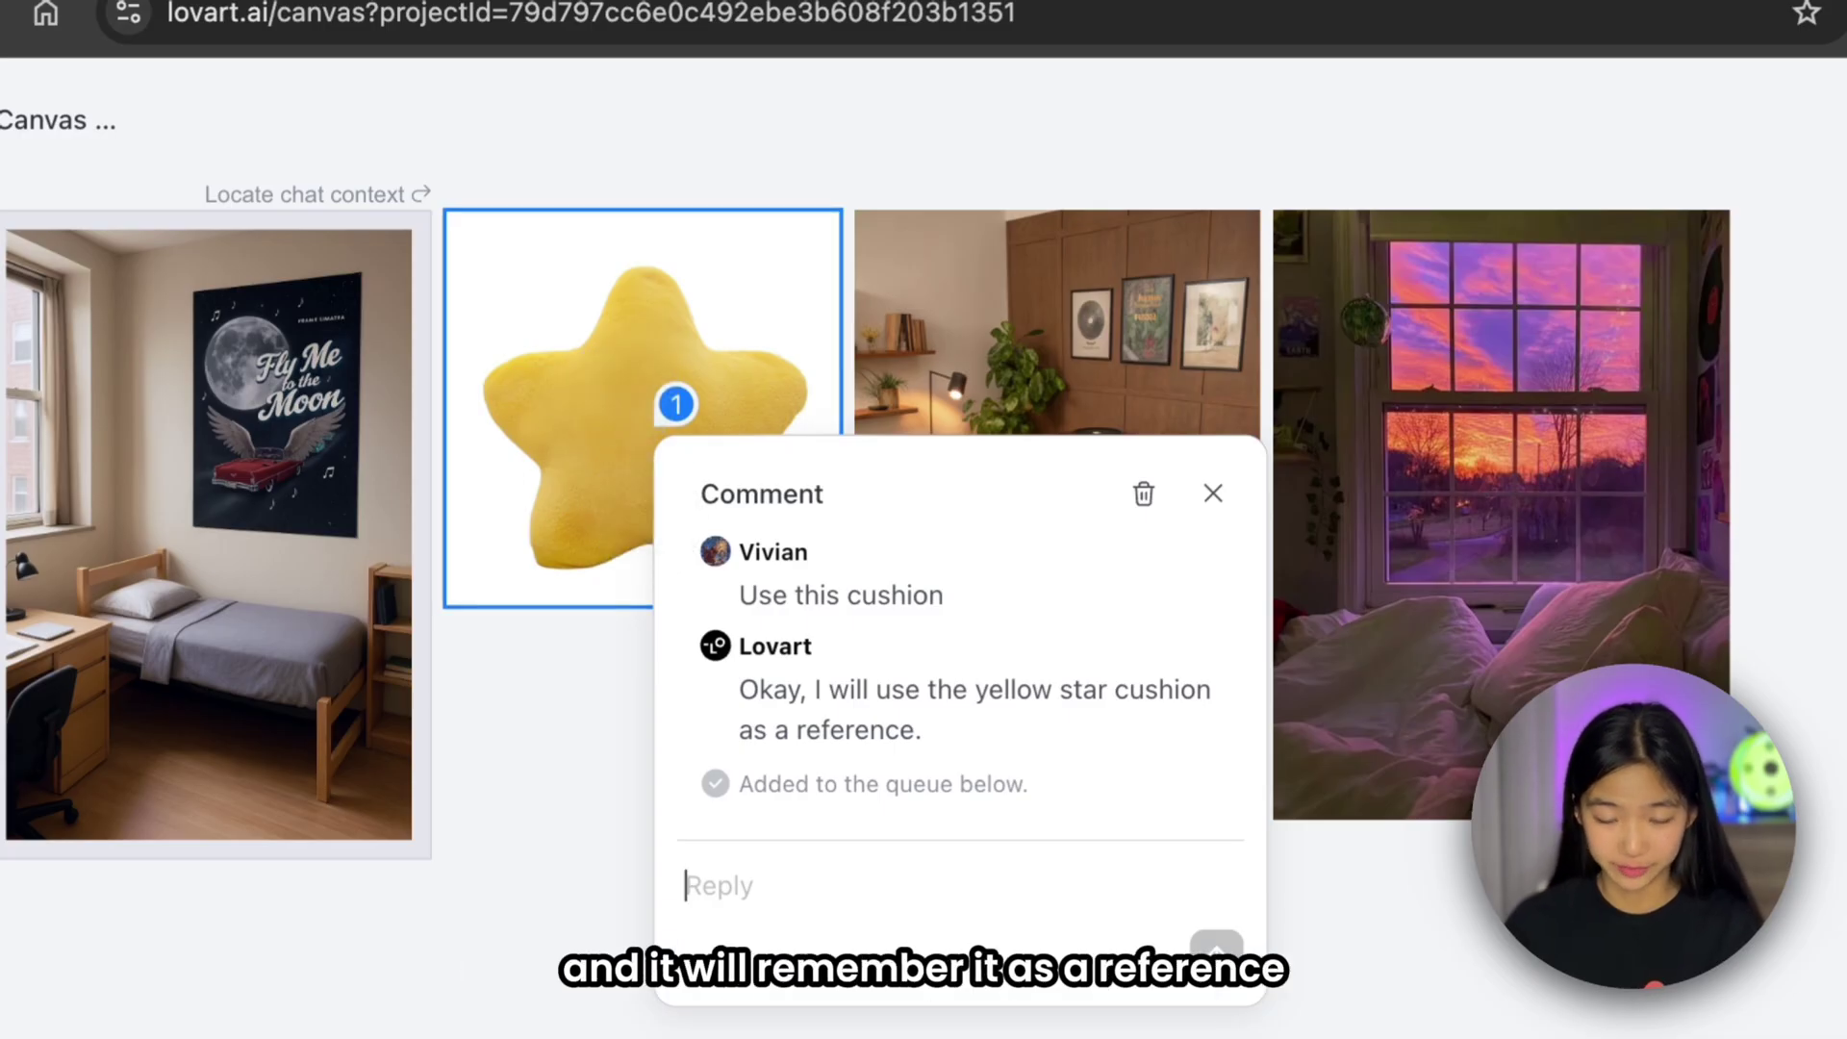
{"action": "left_click", "coordinate": [1100, 175]}
Step: Mark the lower furniture area of the interior style image and queue the comment "Use this interior style" on it
{"action": "left_click", "coordinate": [1117, 266]}
{"action": "scroll", "coordinate": [1152, 533], "scroll_direction": "right", "scroll_amount": 4}
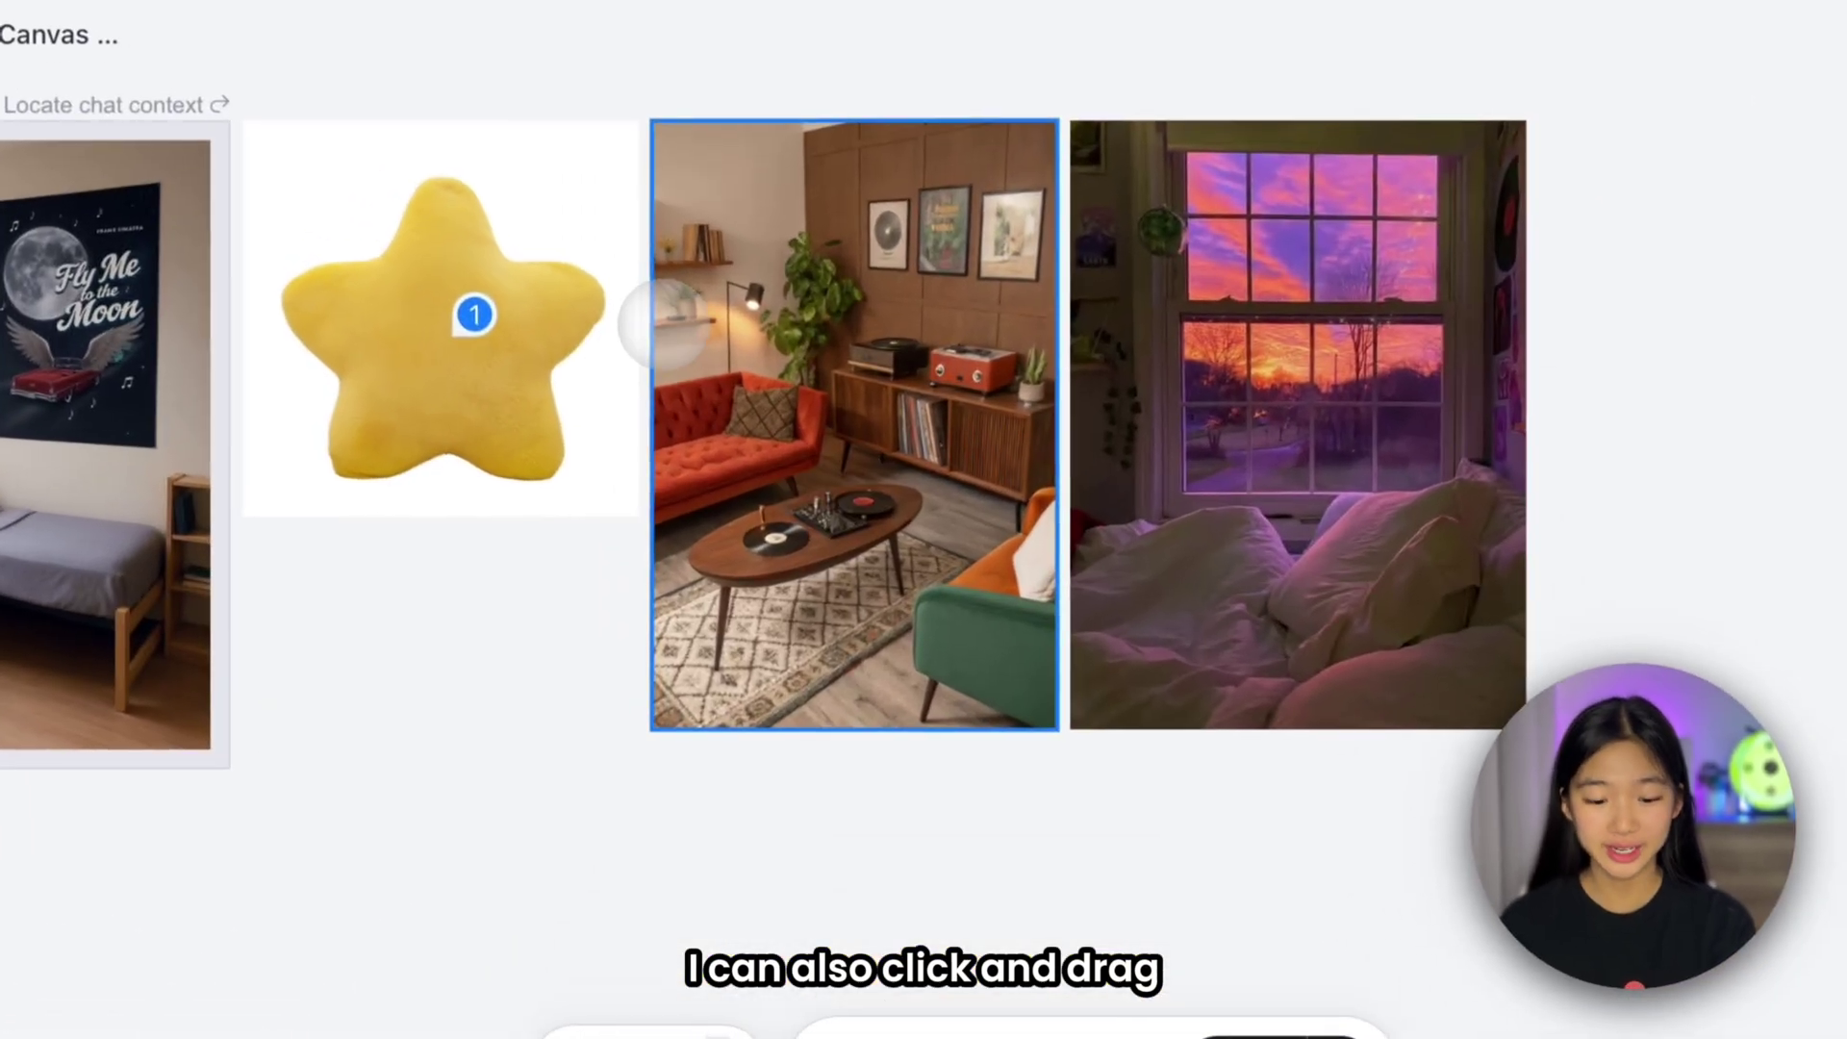
{"action": "left_click_drag", "start_coordinate": [717, 431], "coordinate": [1044, 712]}
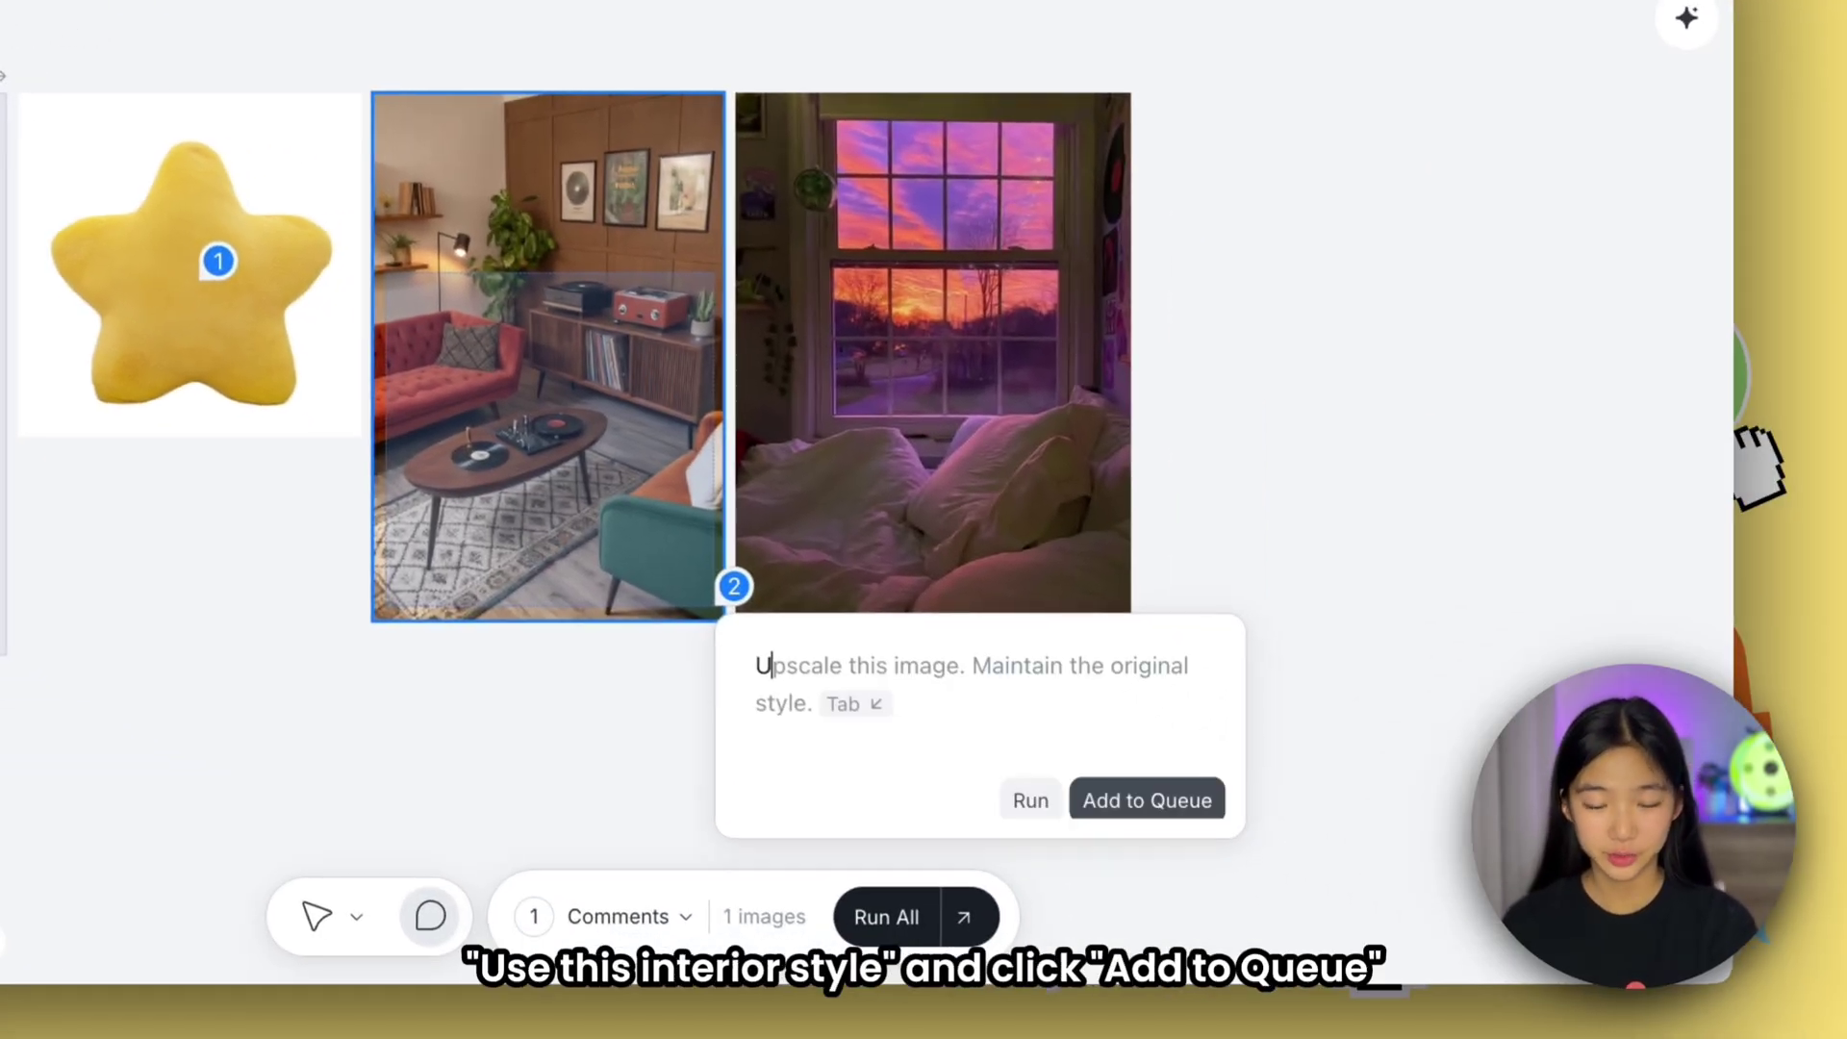
{"action": "type", "text": "Use this interior style"}
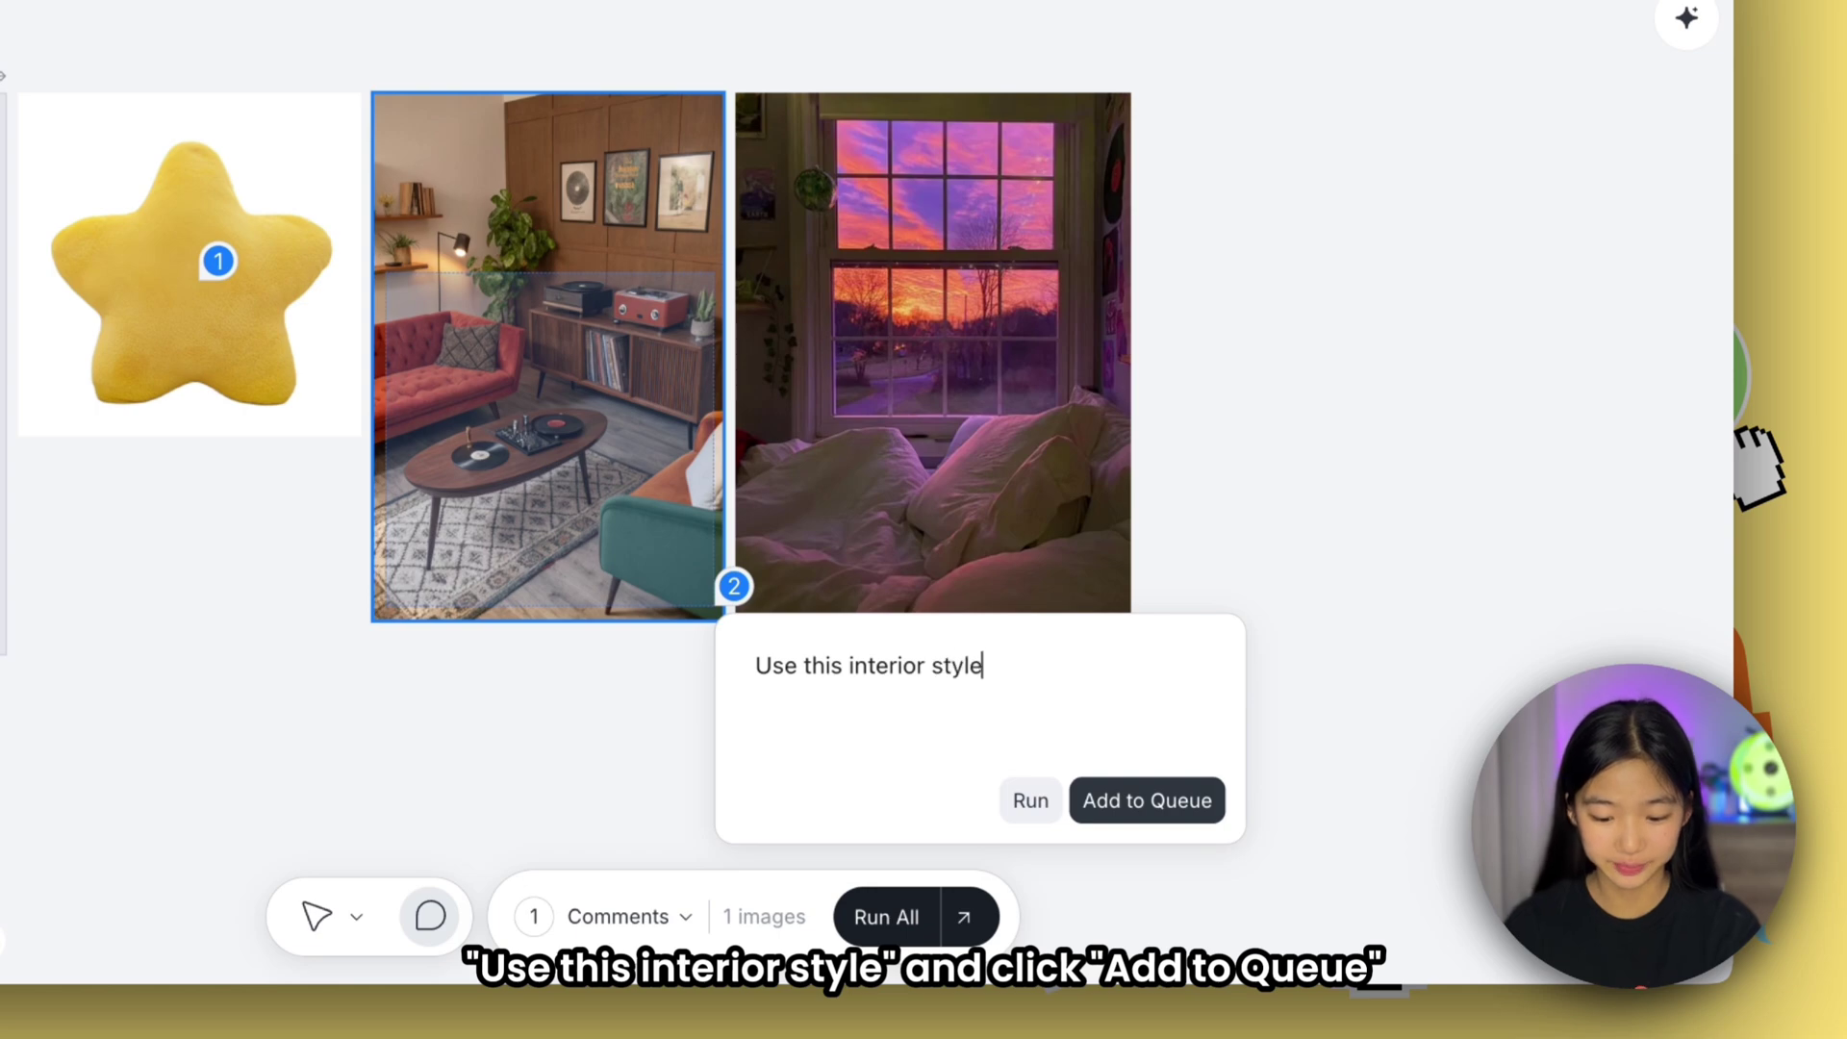
{"action": "key", "text": "Return"}
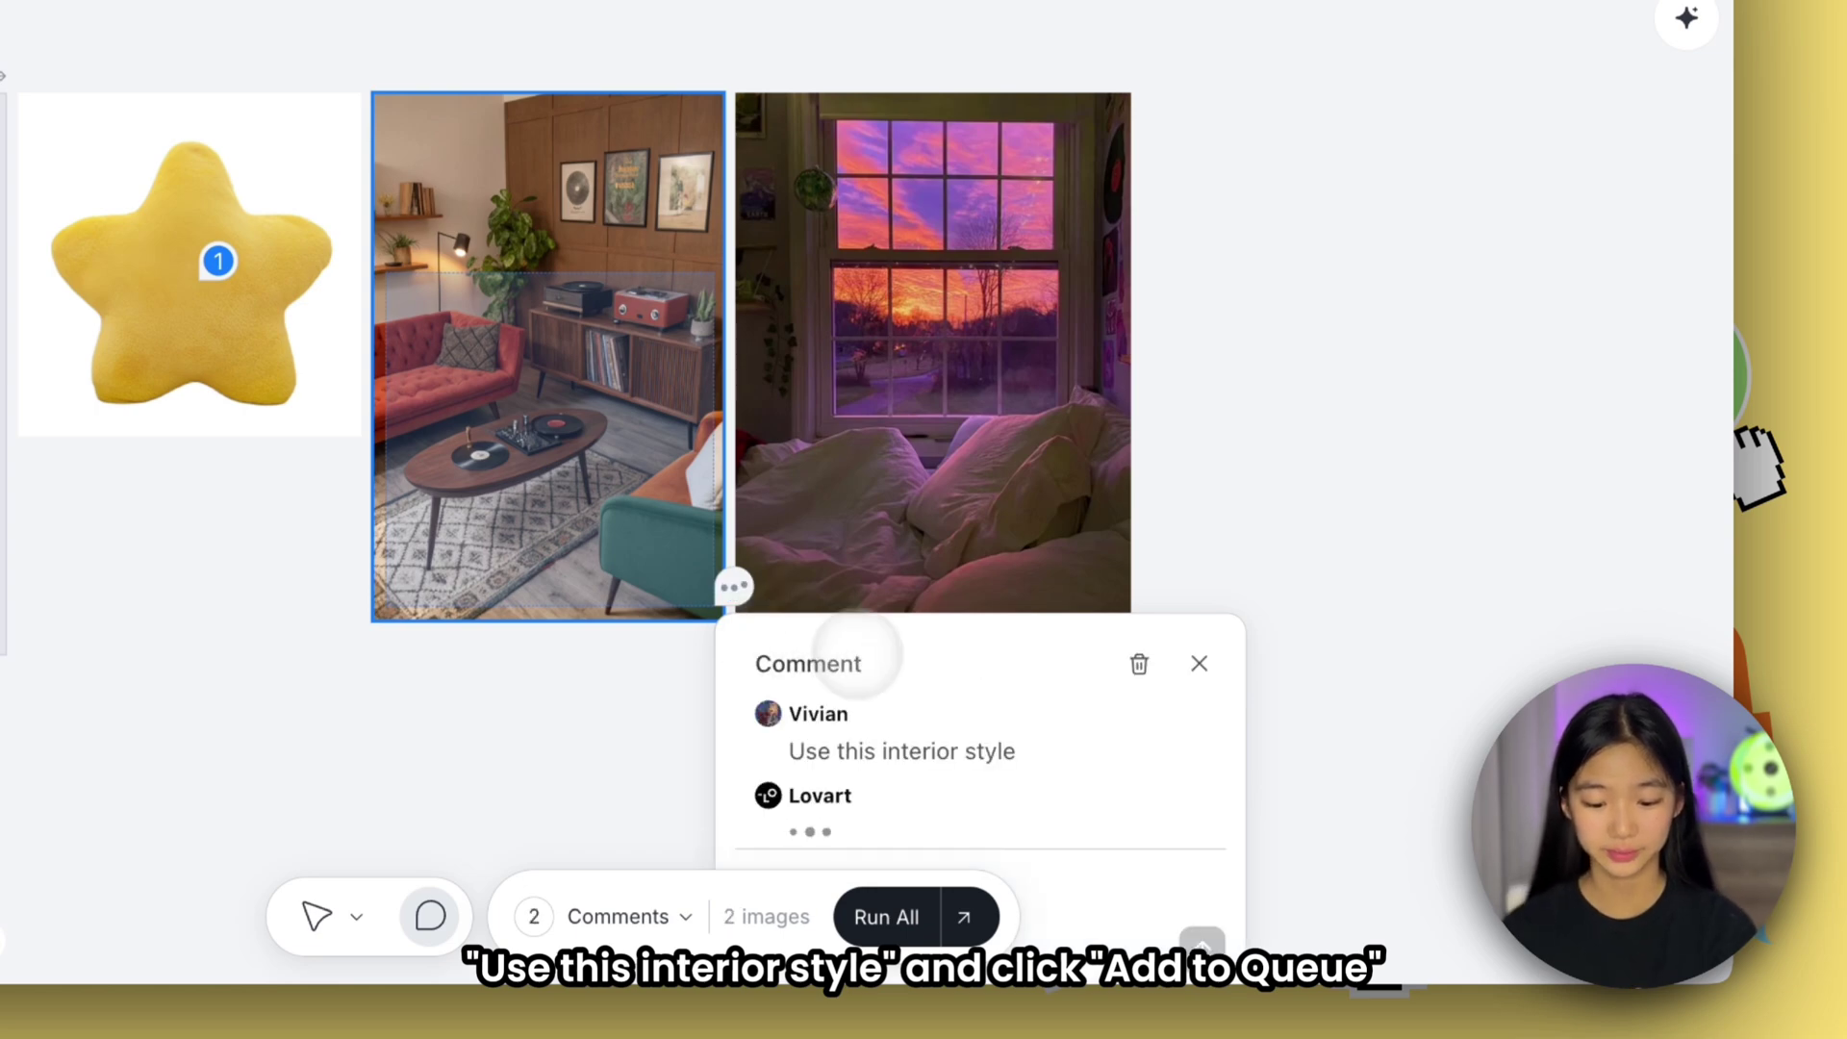
Step: Queue the comment "Use this room's window view and lighting" on the window of the sunset image
{"action": "scroll", "coordinate": [866, 626], "scroll_direction": "down", "scroll_amount": 2}
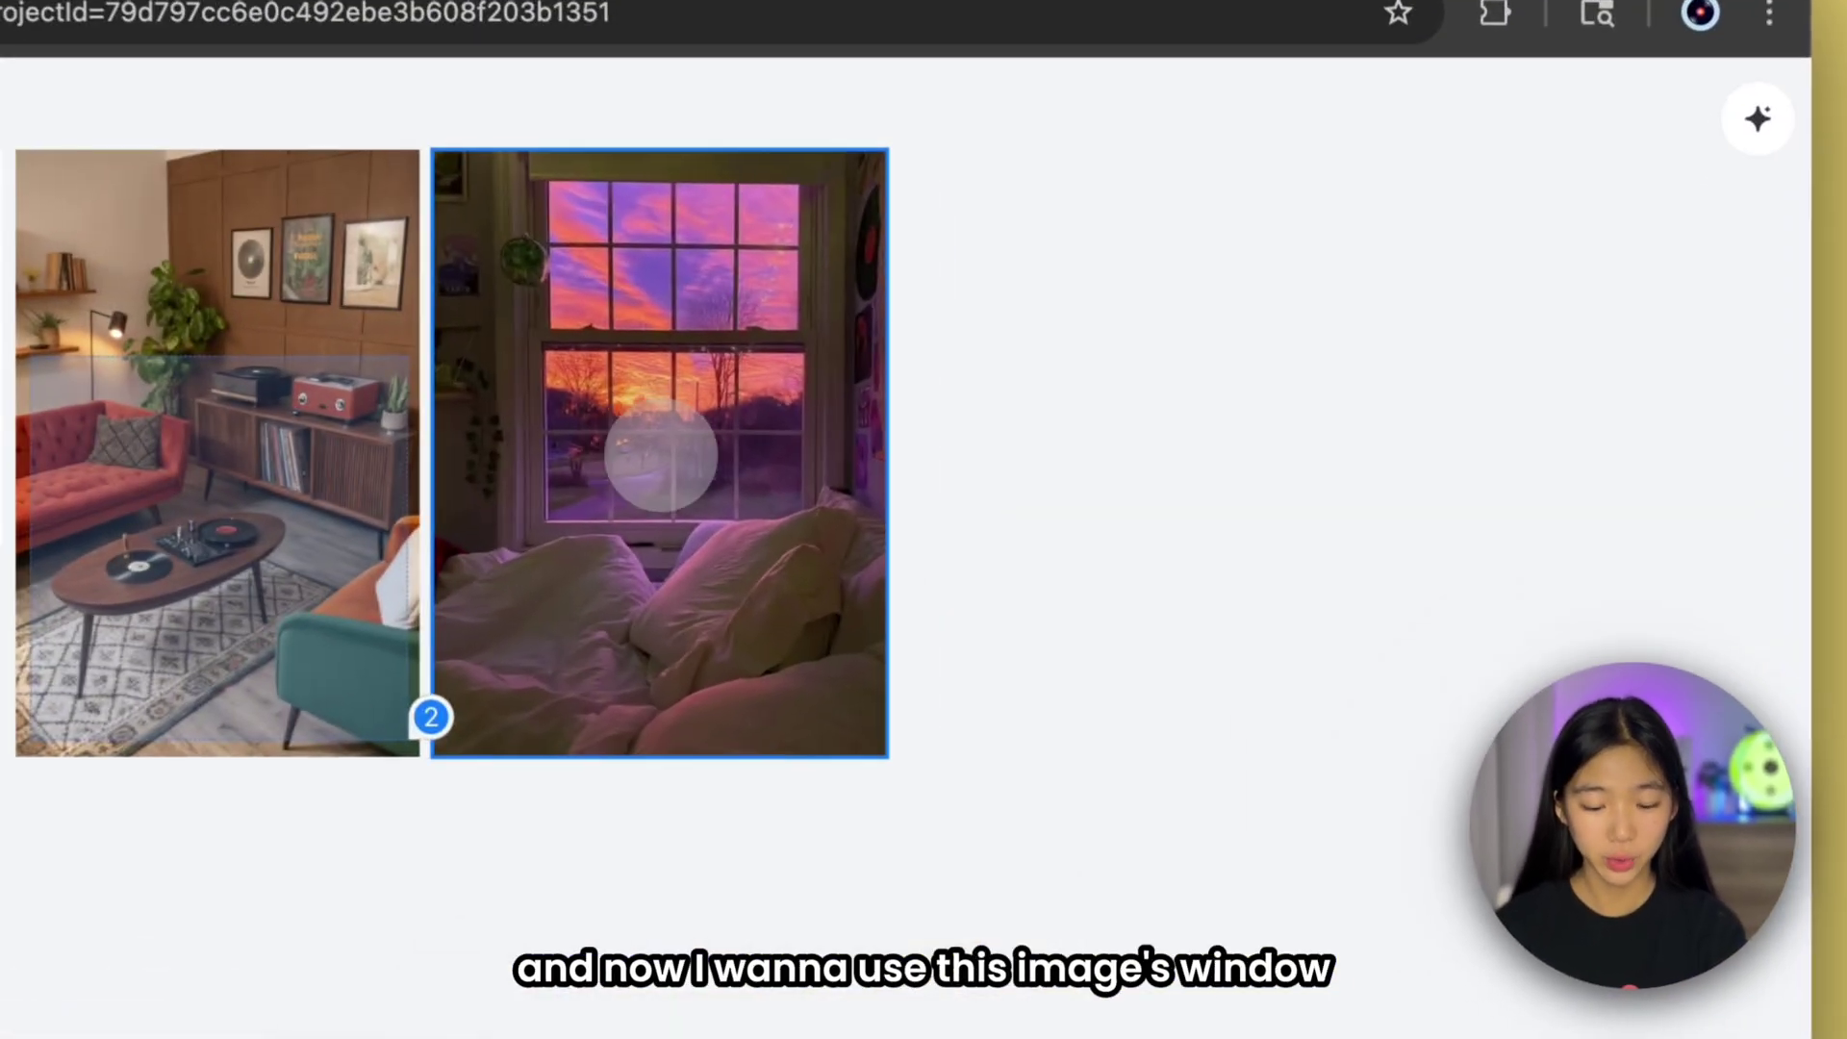
{"action": "left_click", "coordinate": [904, 447]}
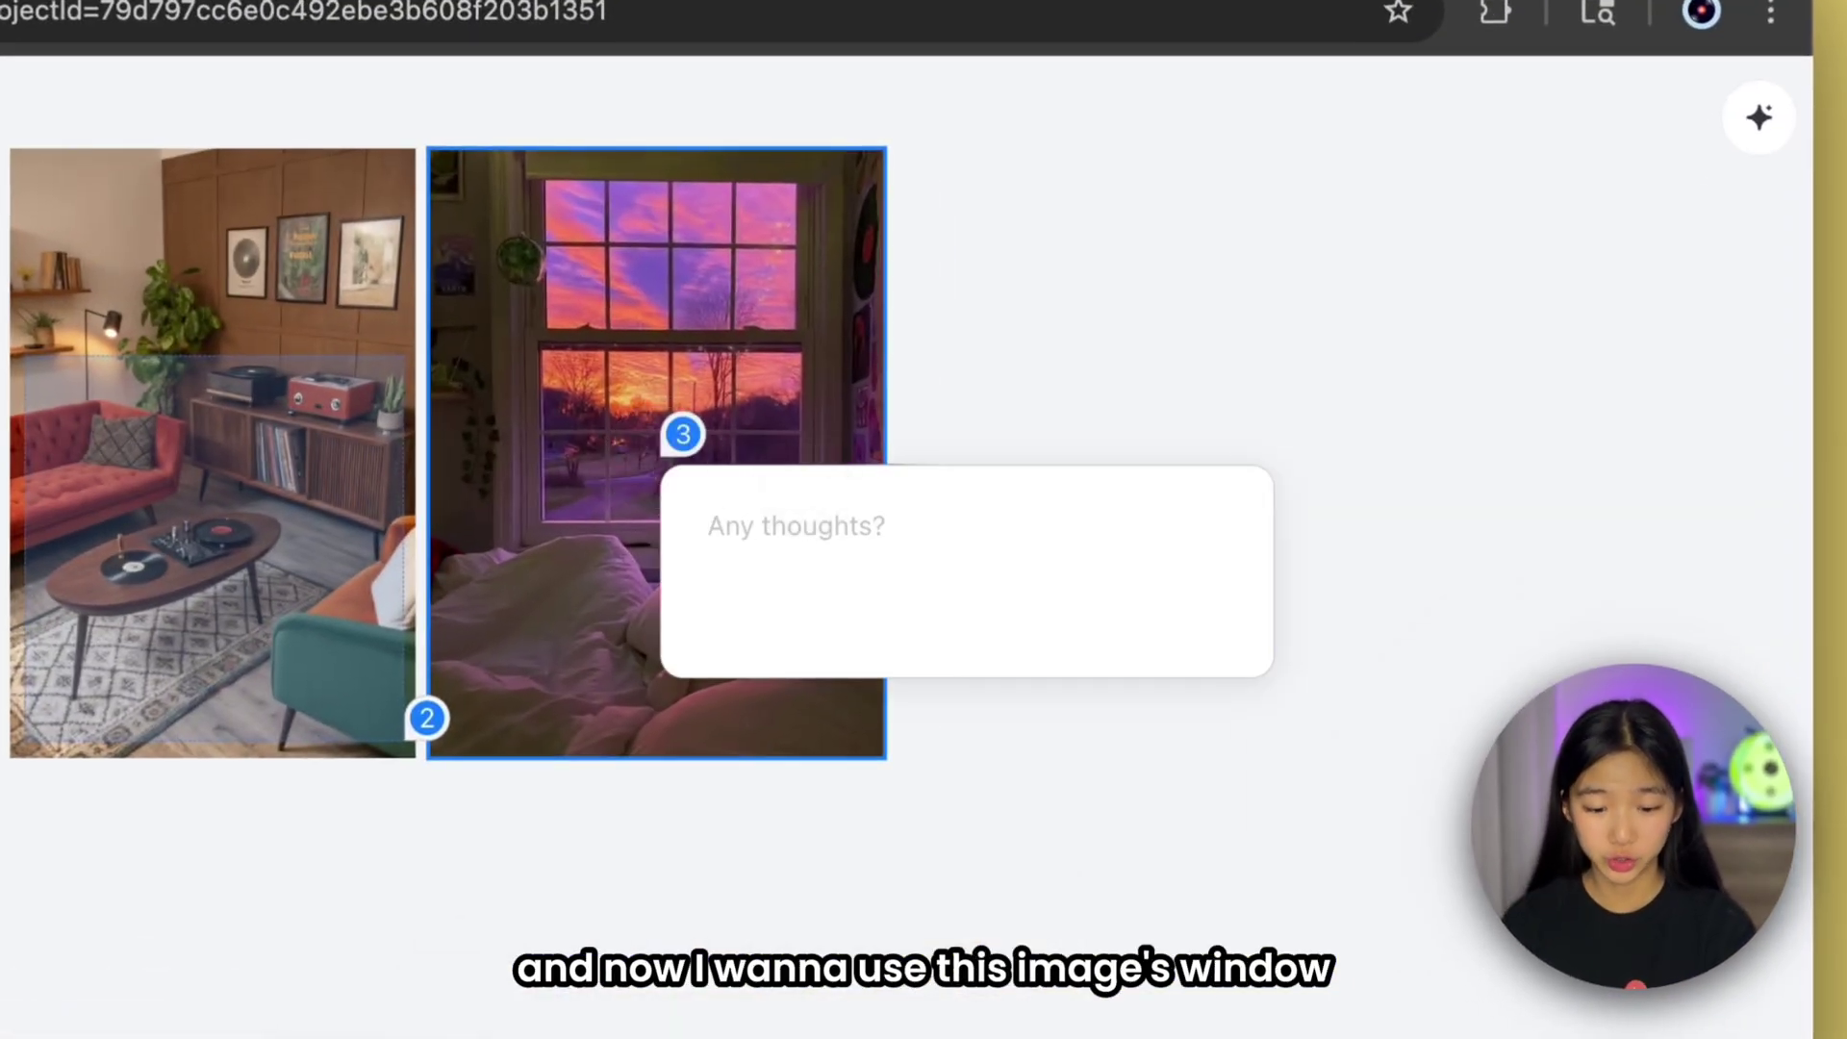
{"action": "type", "text": "Use a"}
{"action": "key", "text": "BackSpace"}
{"action": "type", "text": "this room's window view and lighting"}
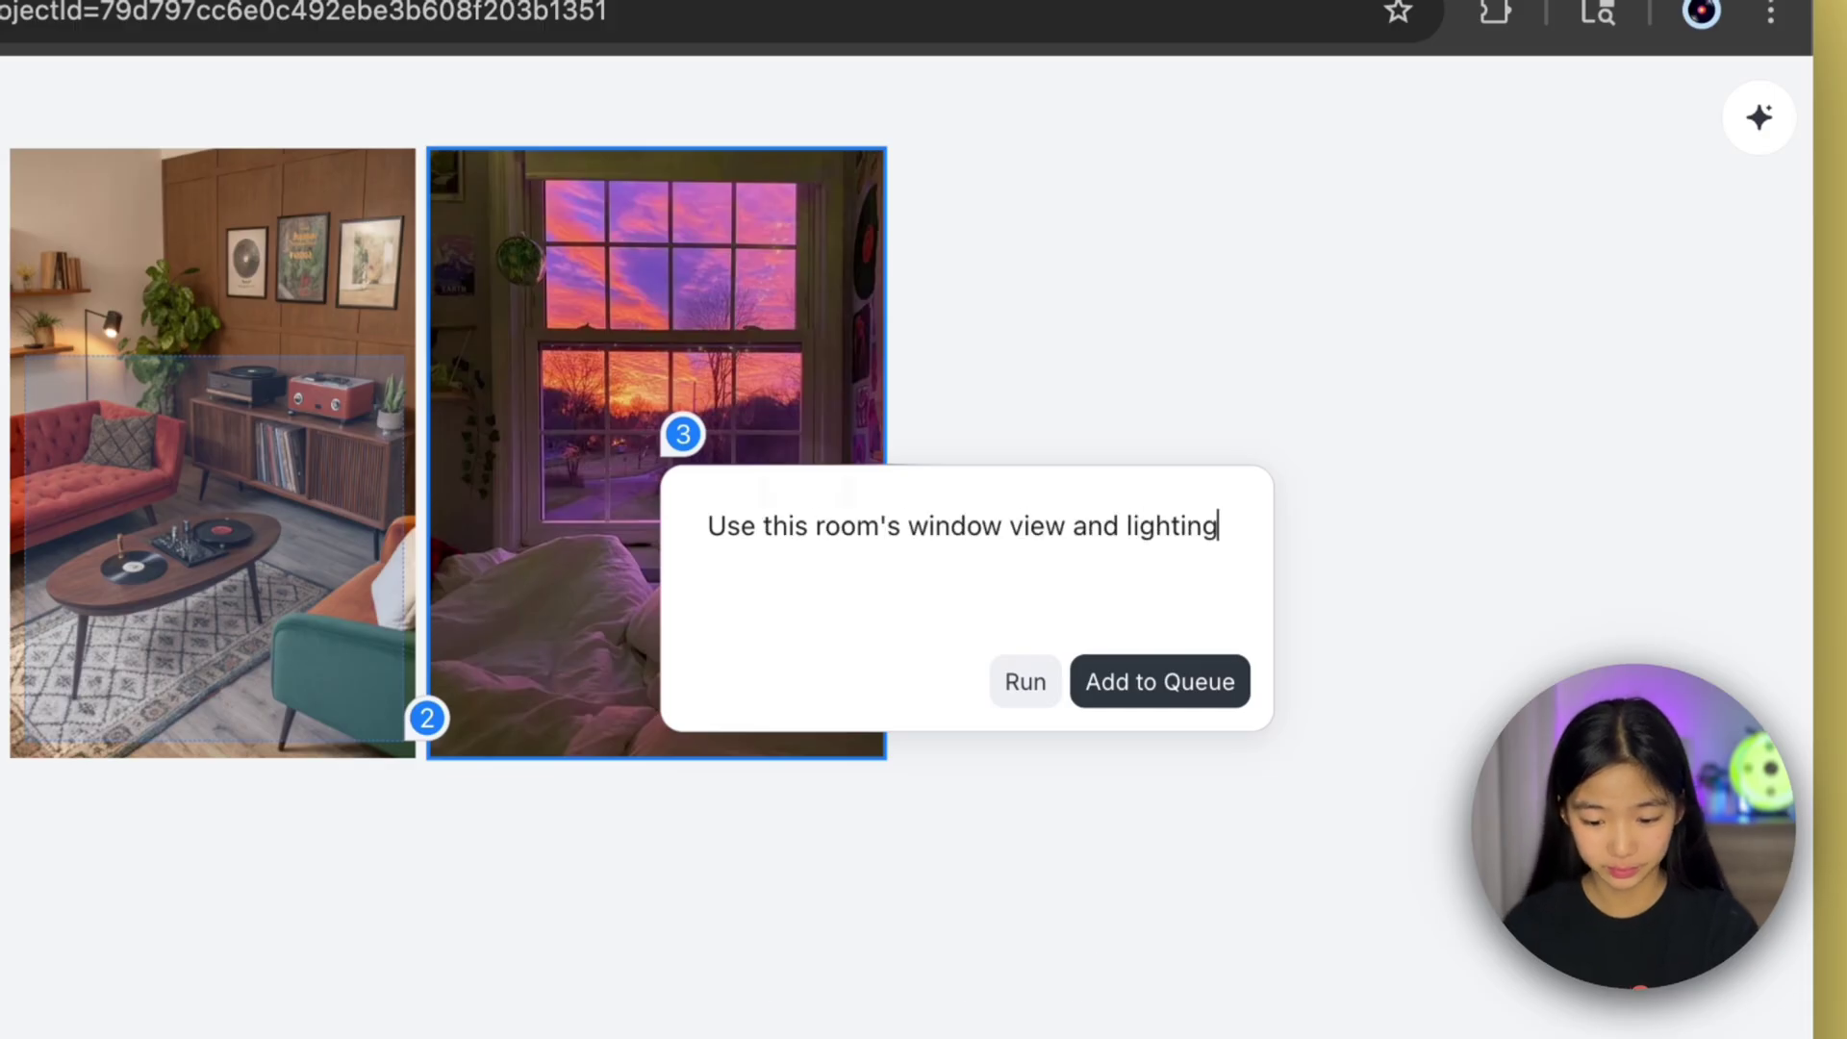
{"action": "key", "text": "Return"}
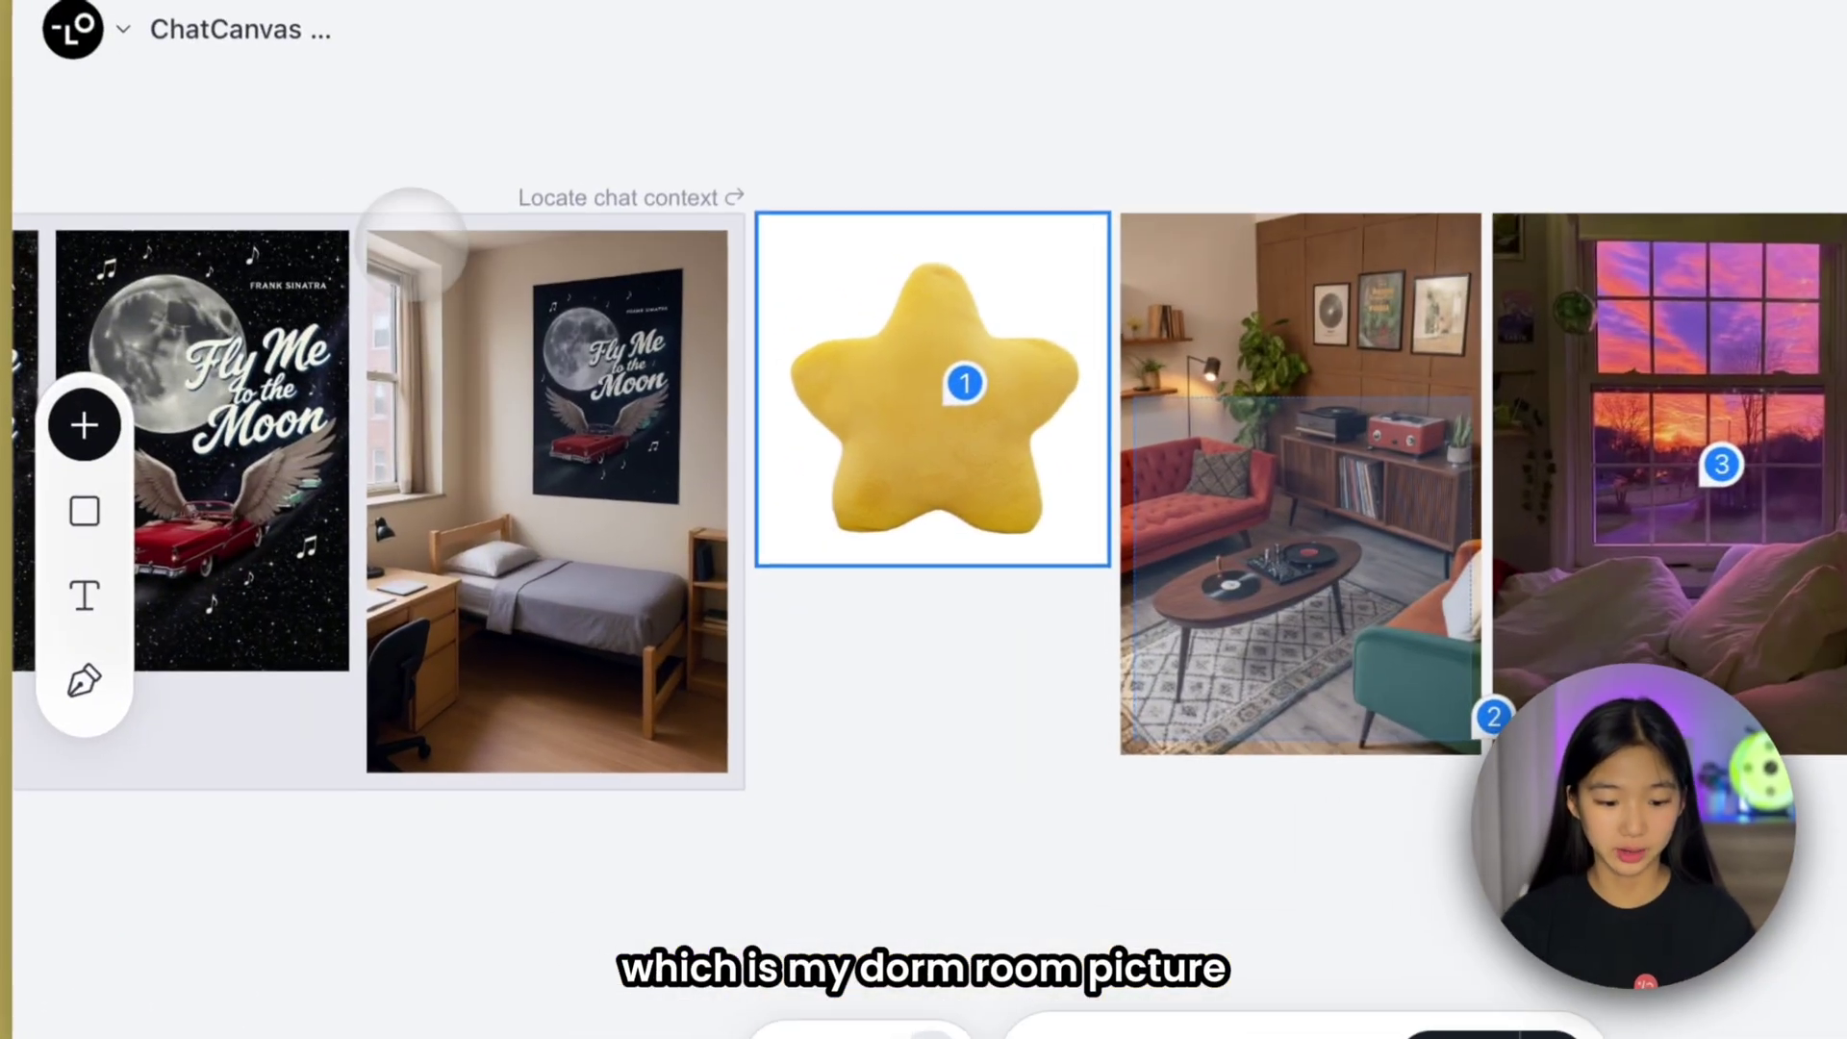
Step: Queue the comment "Apply the reference styles to the image, ensuring that the overall composition remains unchanged." on the whole dorm room image, and run all queued comments
{"action": "scroll", "coordinate": [397, 252], "scroll_direction": "up", "scroll_amount": 5}
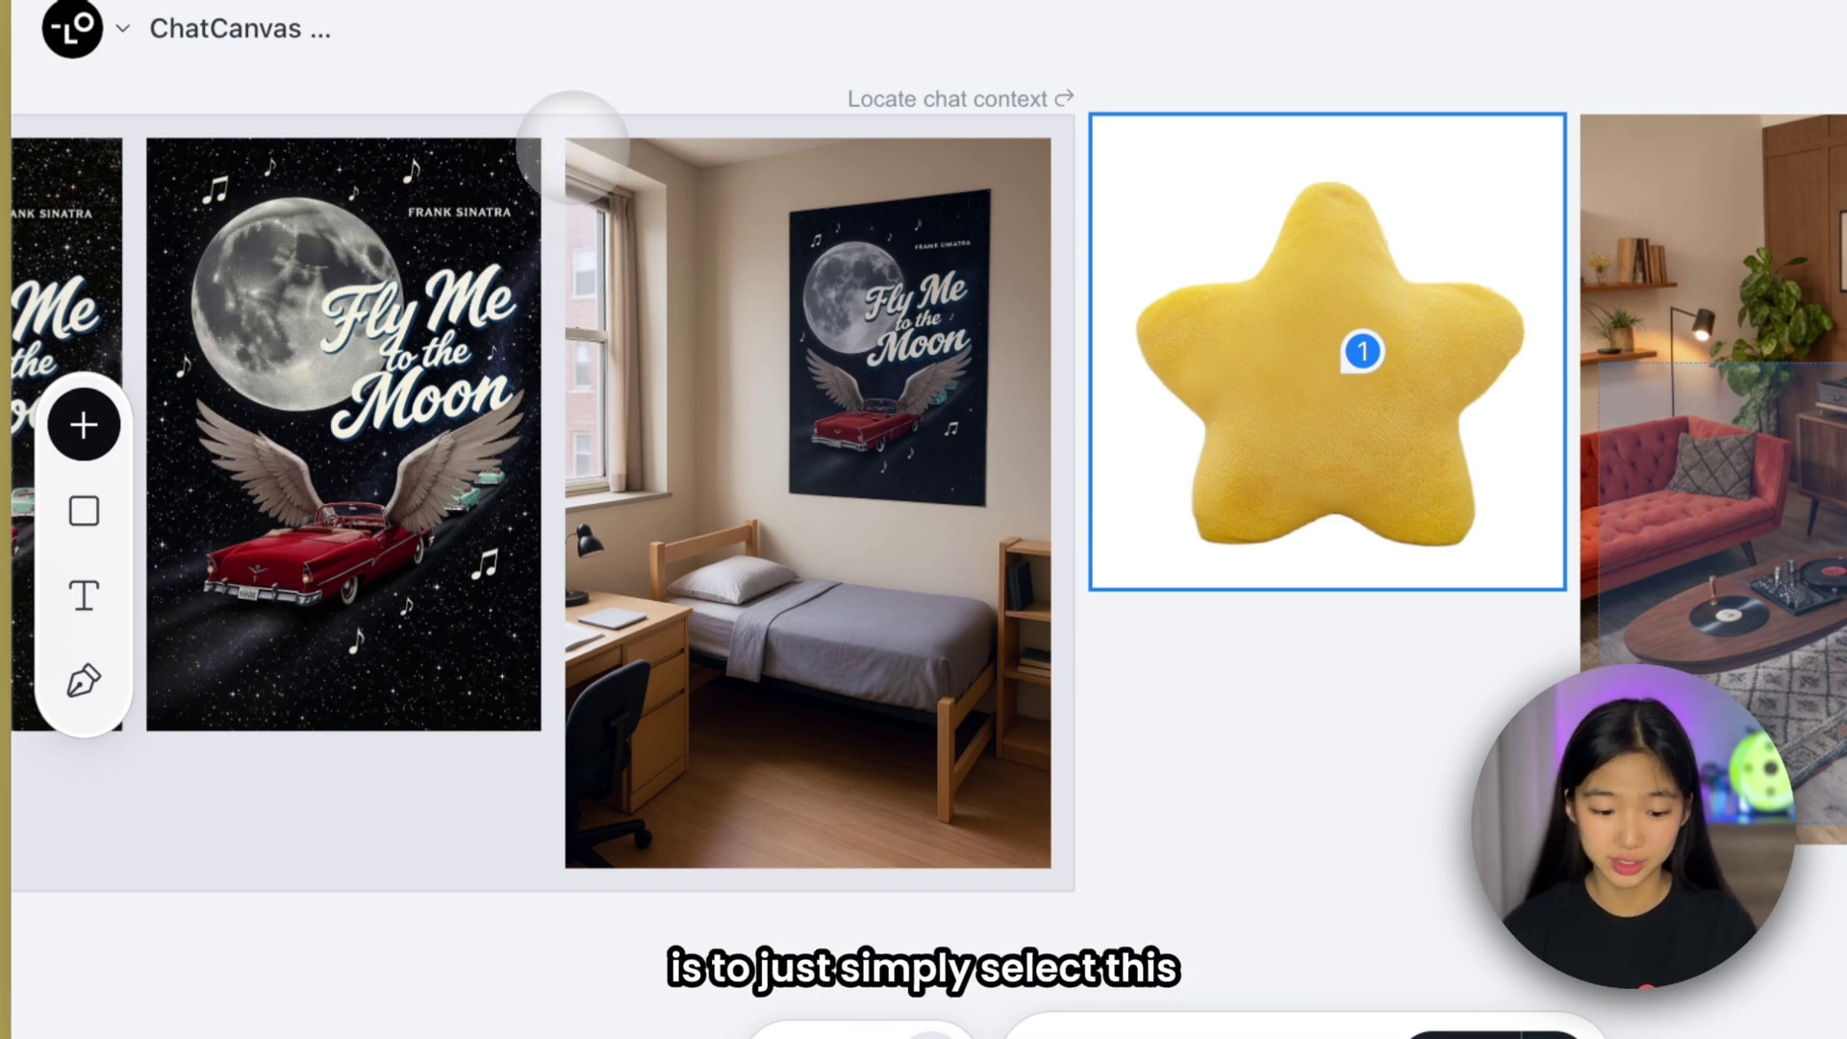
{"action": "left_click_drag", "start_coordinate": [567, 135], "coordinate": [1048, 856]}
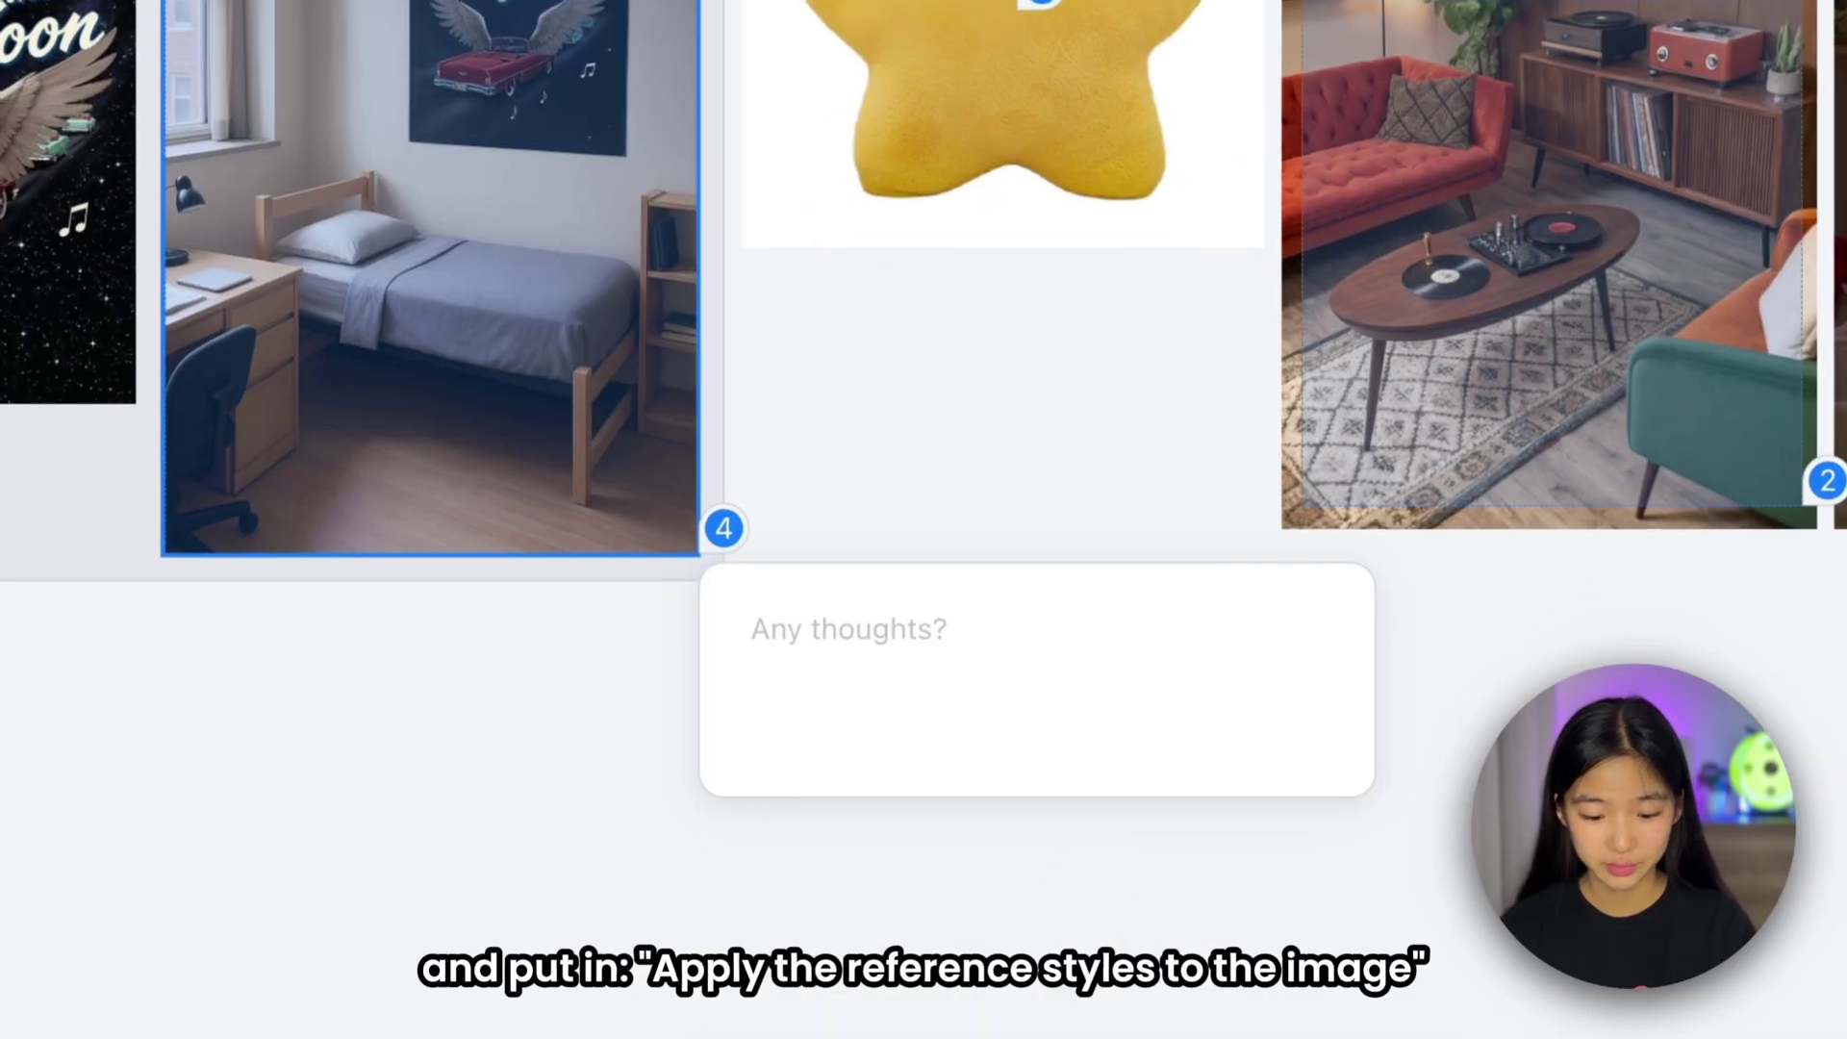
{"action": "type", "text": "Apply the reference styles to the image"}
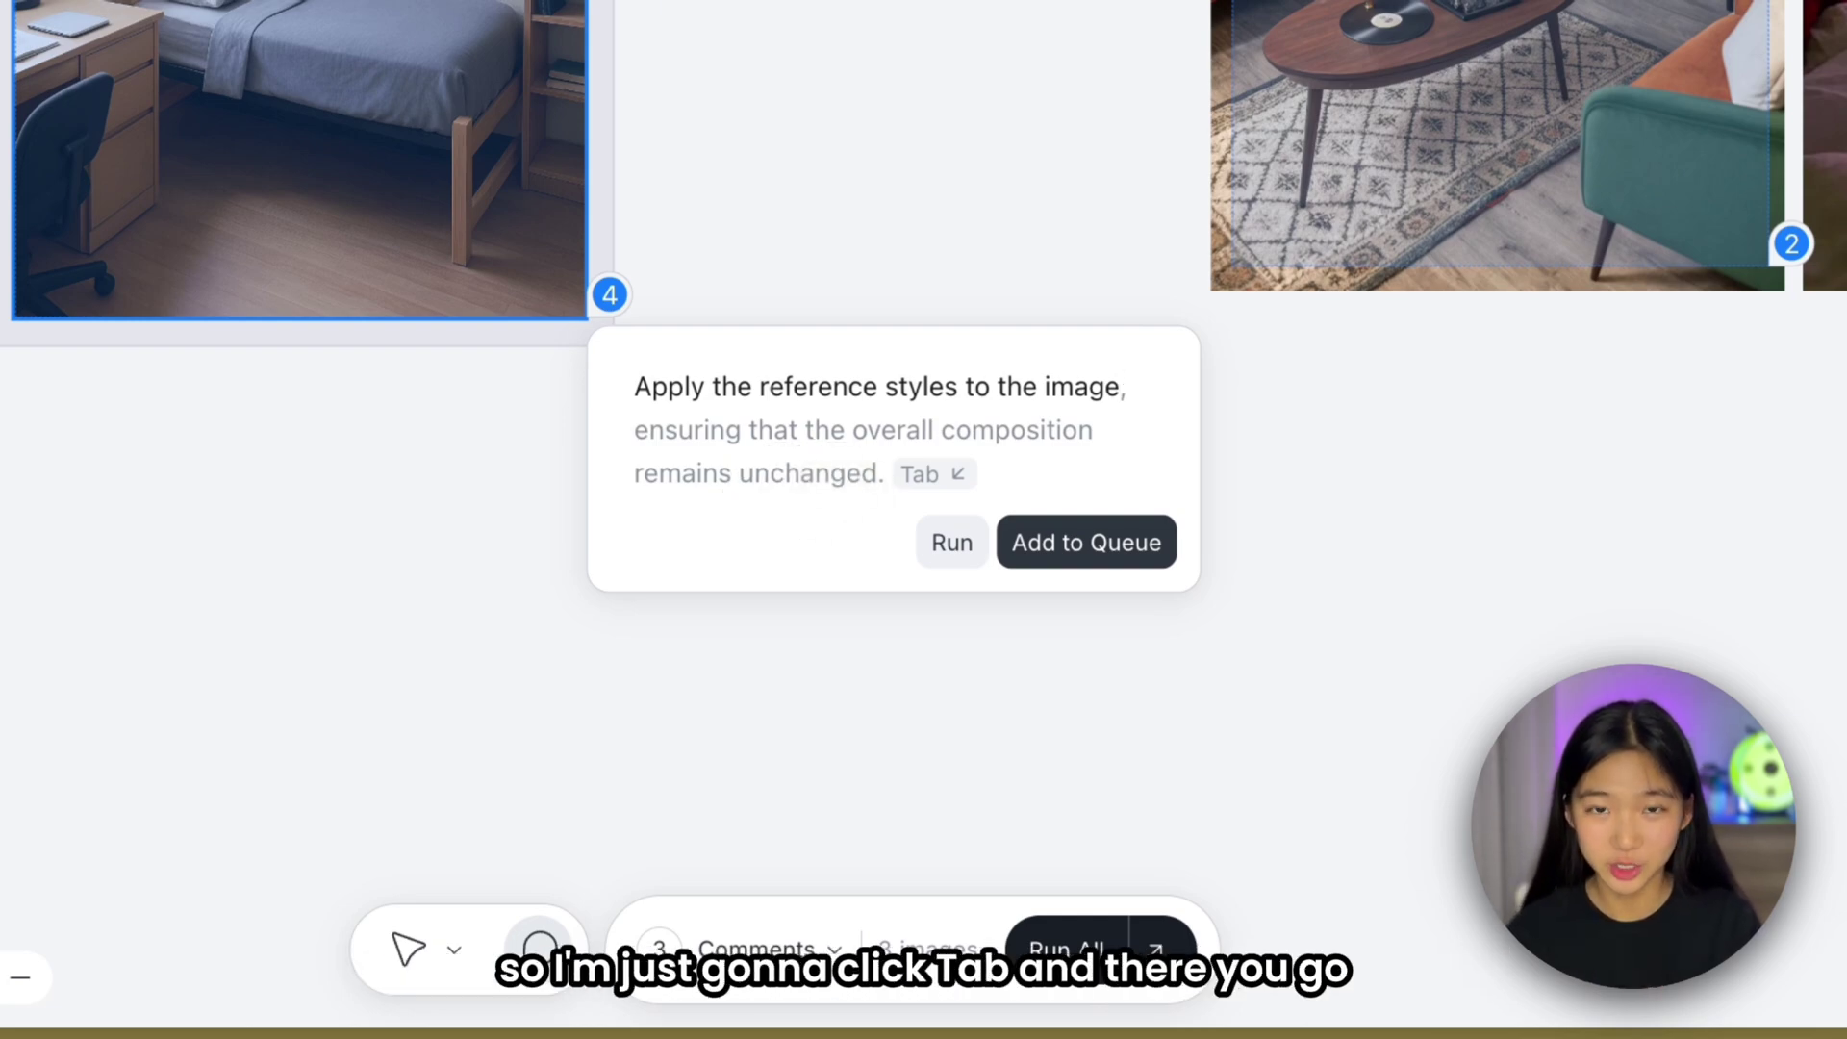
{"action": "key", "text": "Tab"}
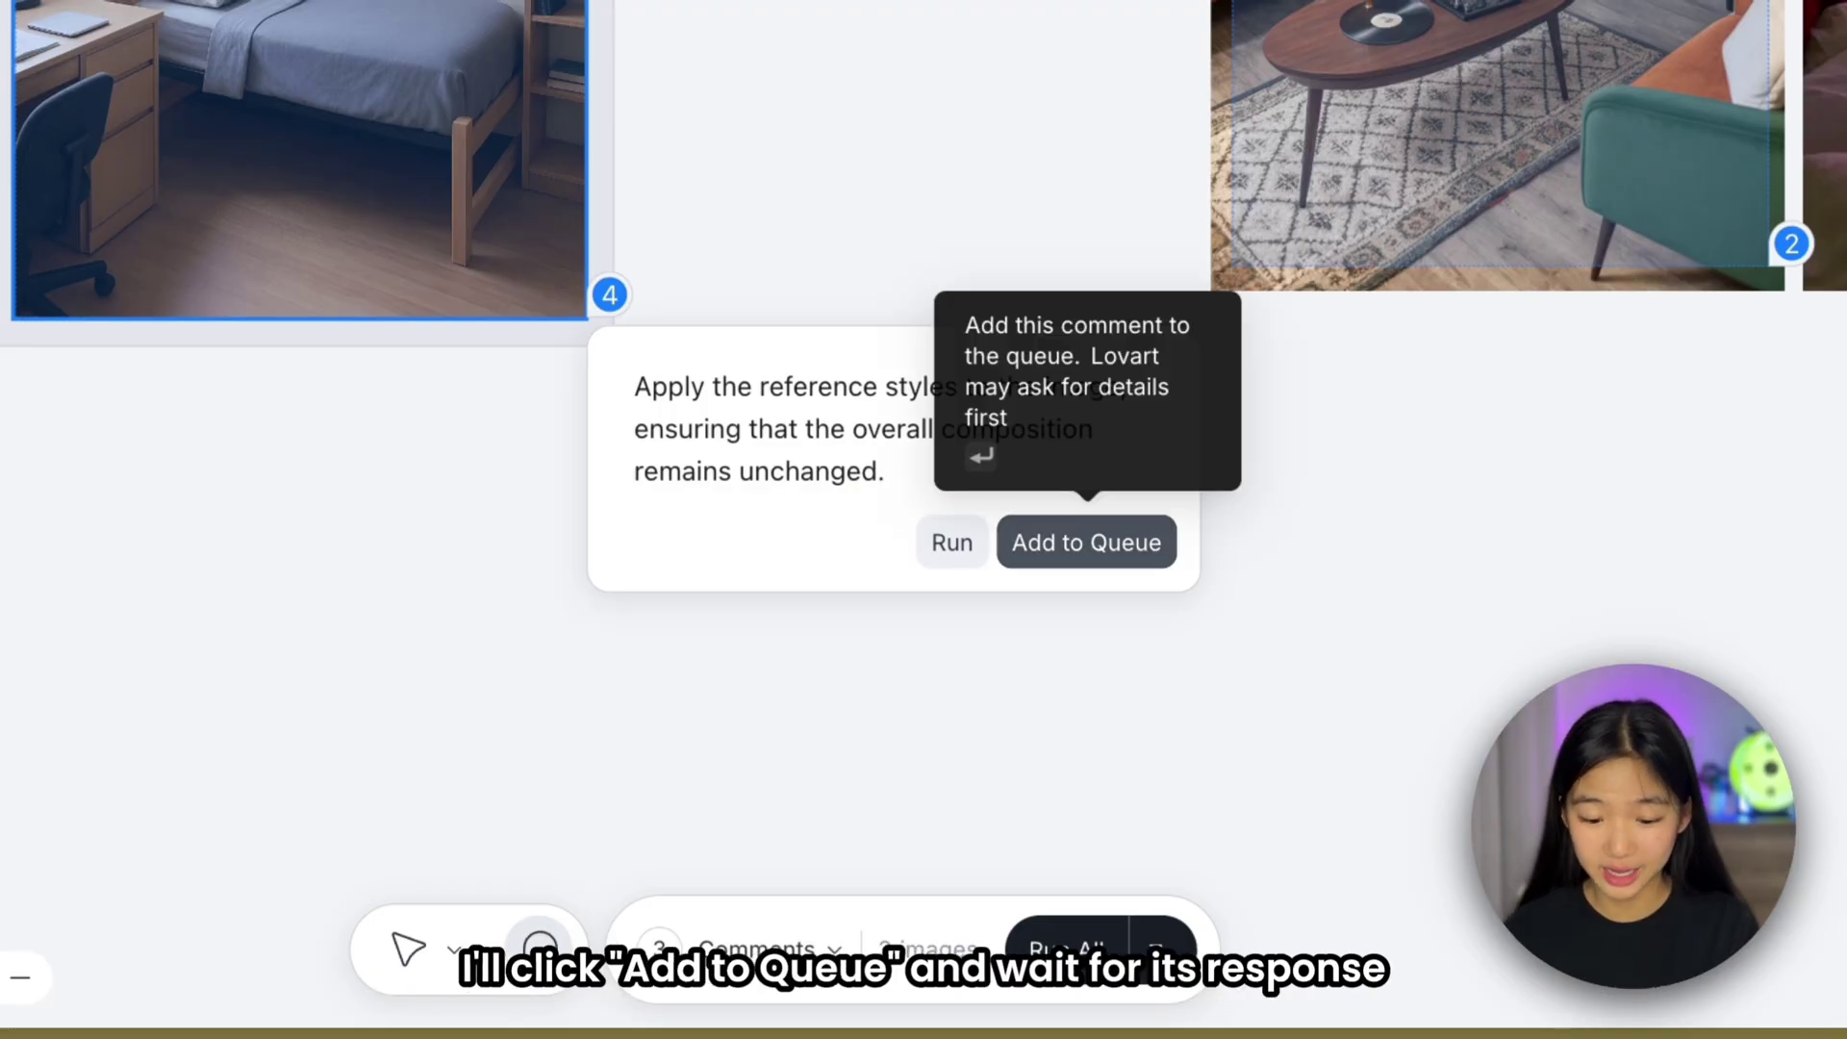
{"action": "left_click", "coordinate": [1106, 542]}
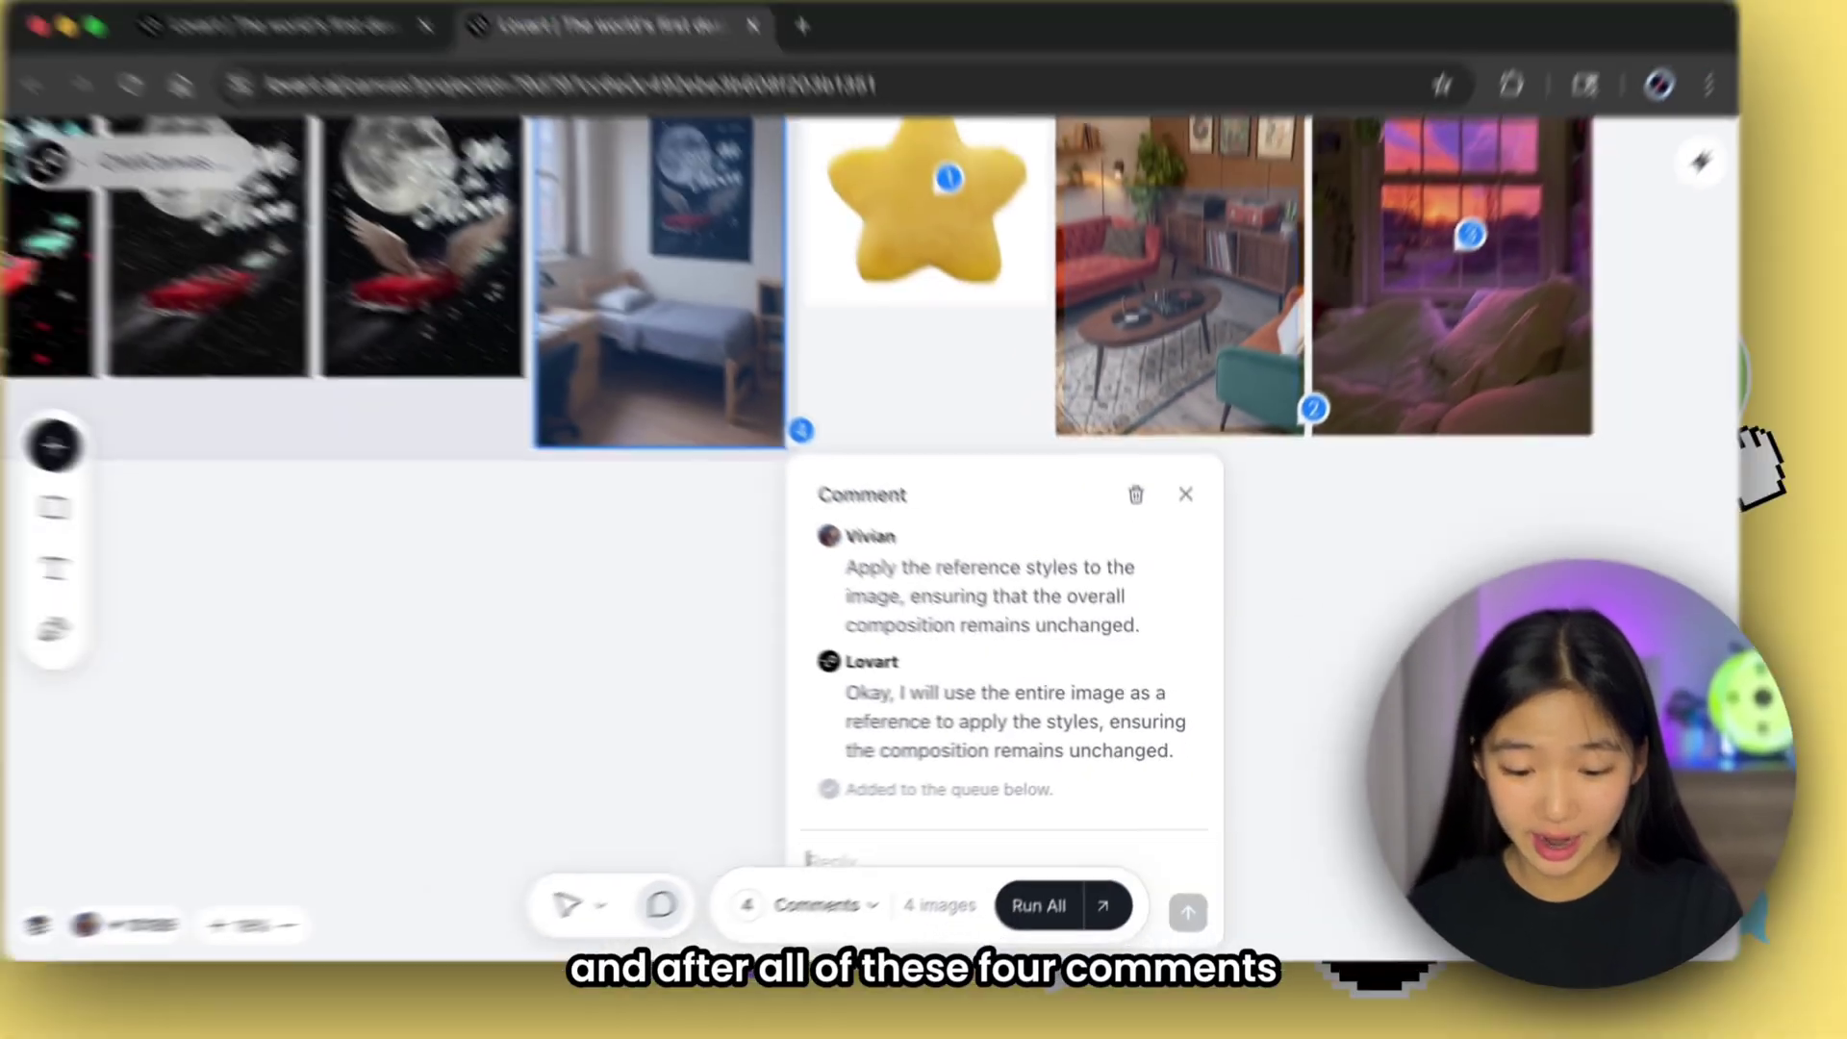
{"action": "key", "text": "Escape"}
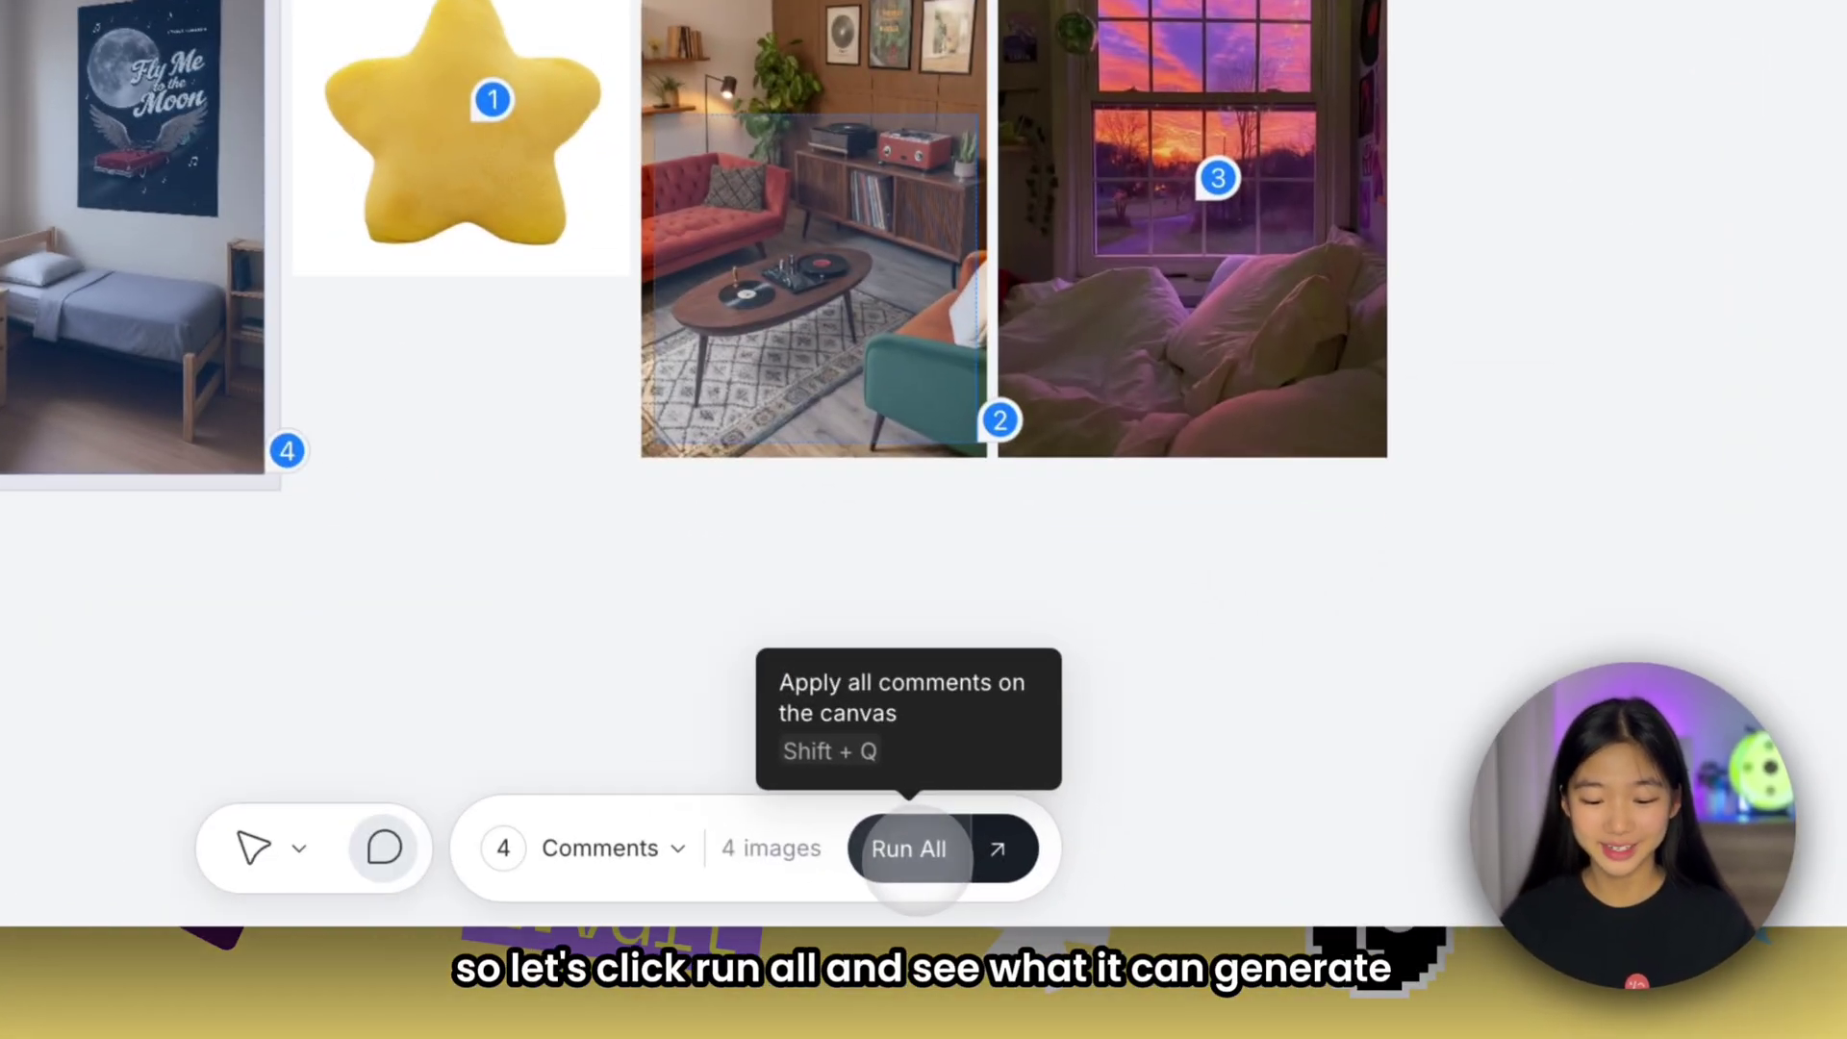
{"action": "left_click", "coordinate": [910, 852]}
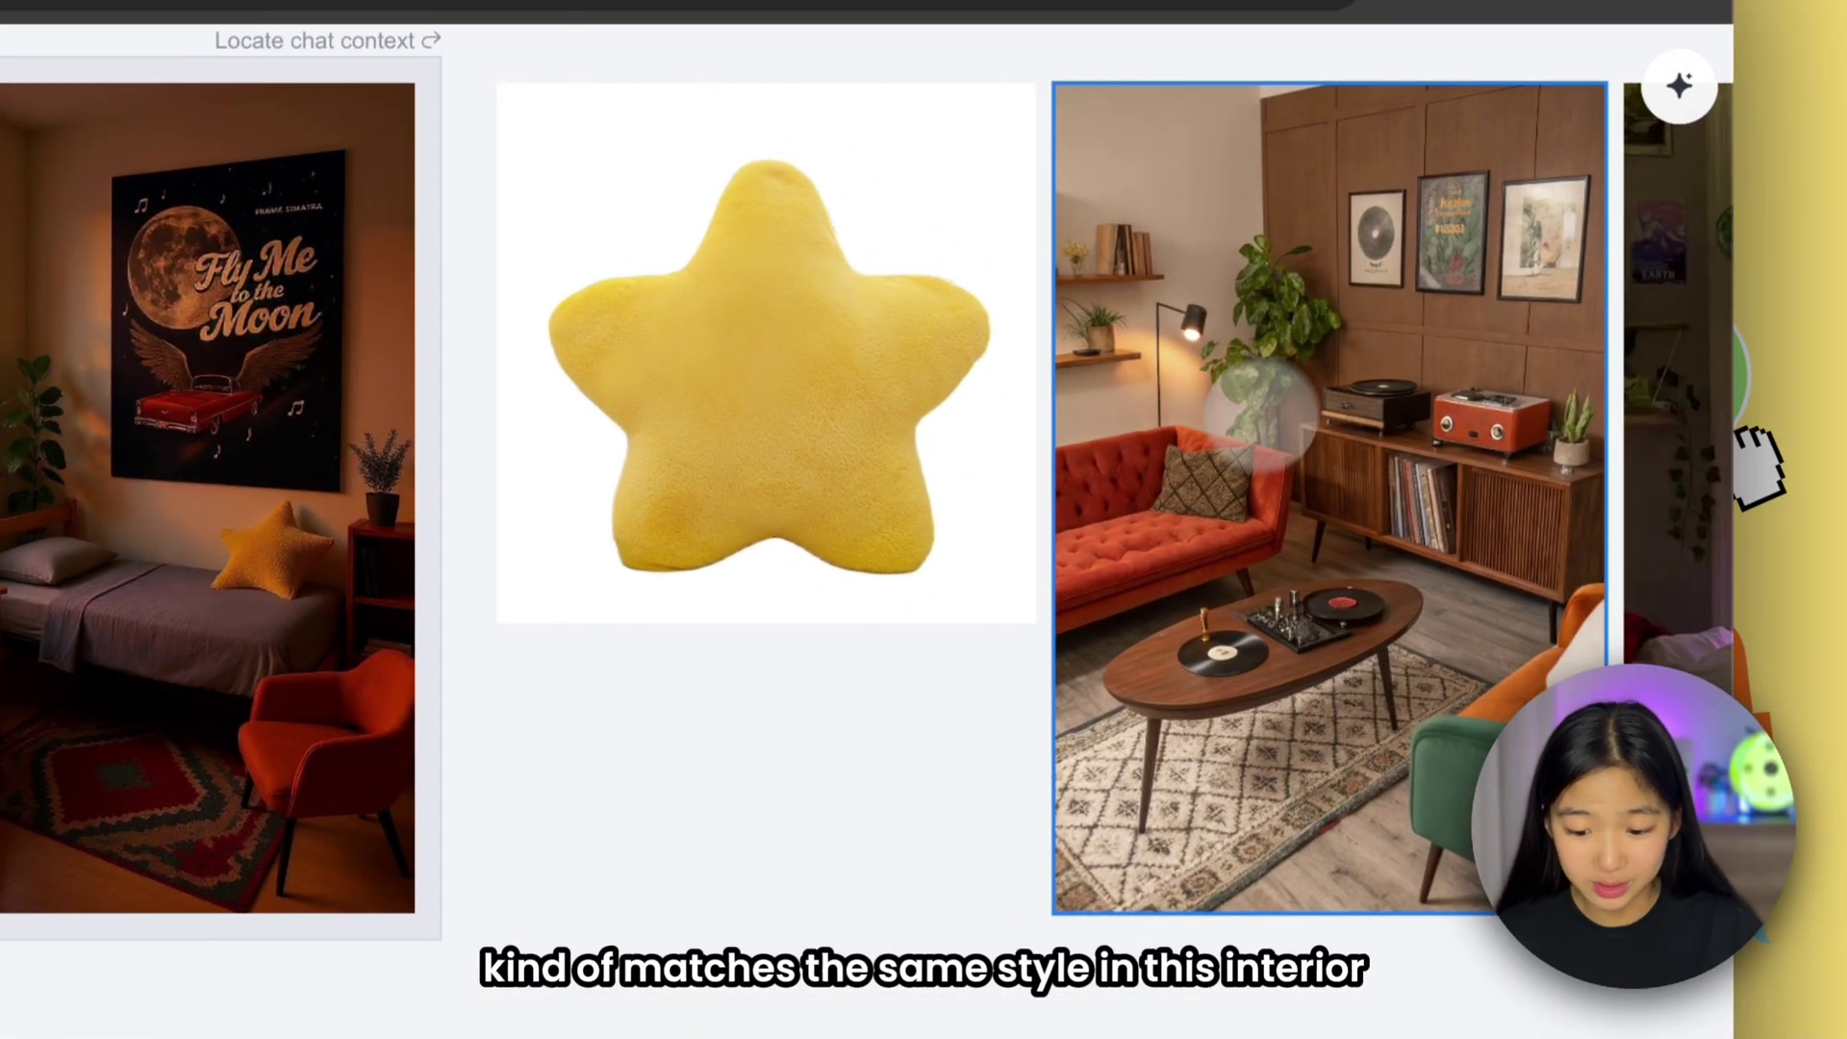
Step: Compare the restyled dorm room with the original dorm mockup, the winged-car poster and the three reference images
{"action": "scroll", "coordinate": [1400, 572], "scroll_direction": "up", "scroll_amount": 2}
{"action": "scroll", "coordinate": [1399, 572], "scroll_direction": "right", "scroll_amount": 2}
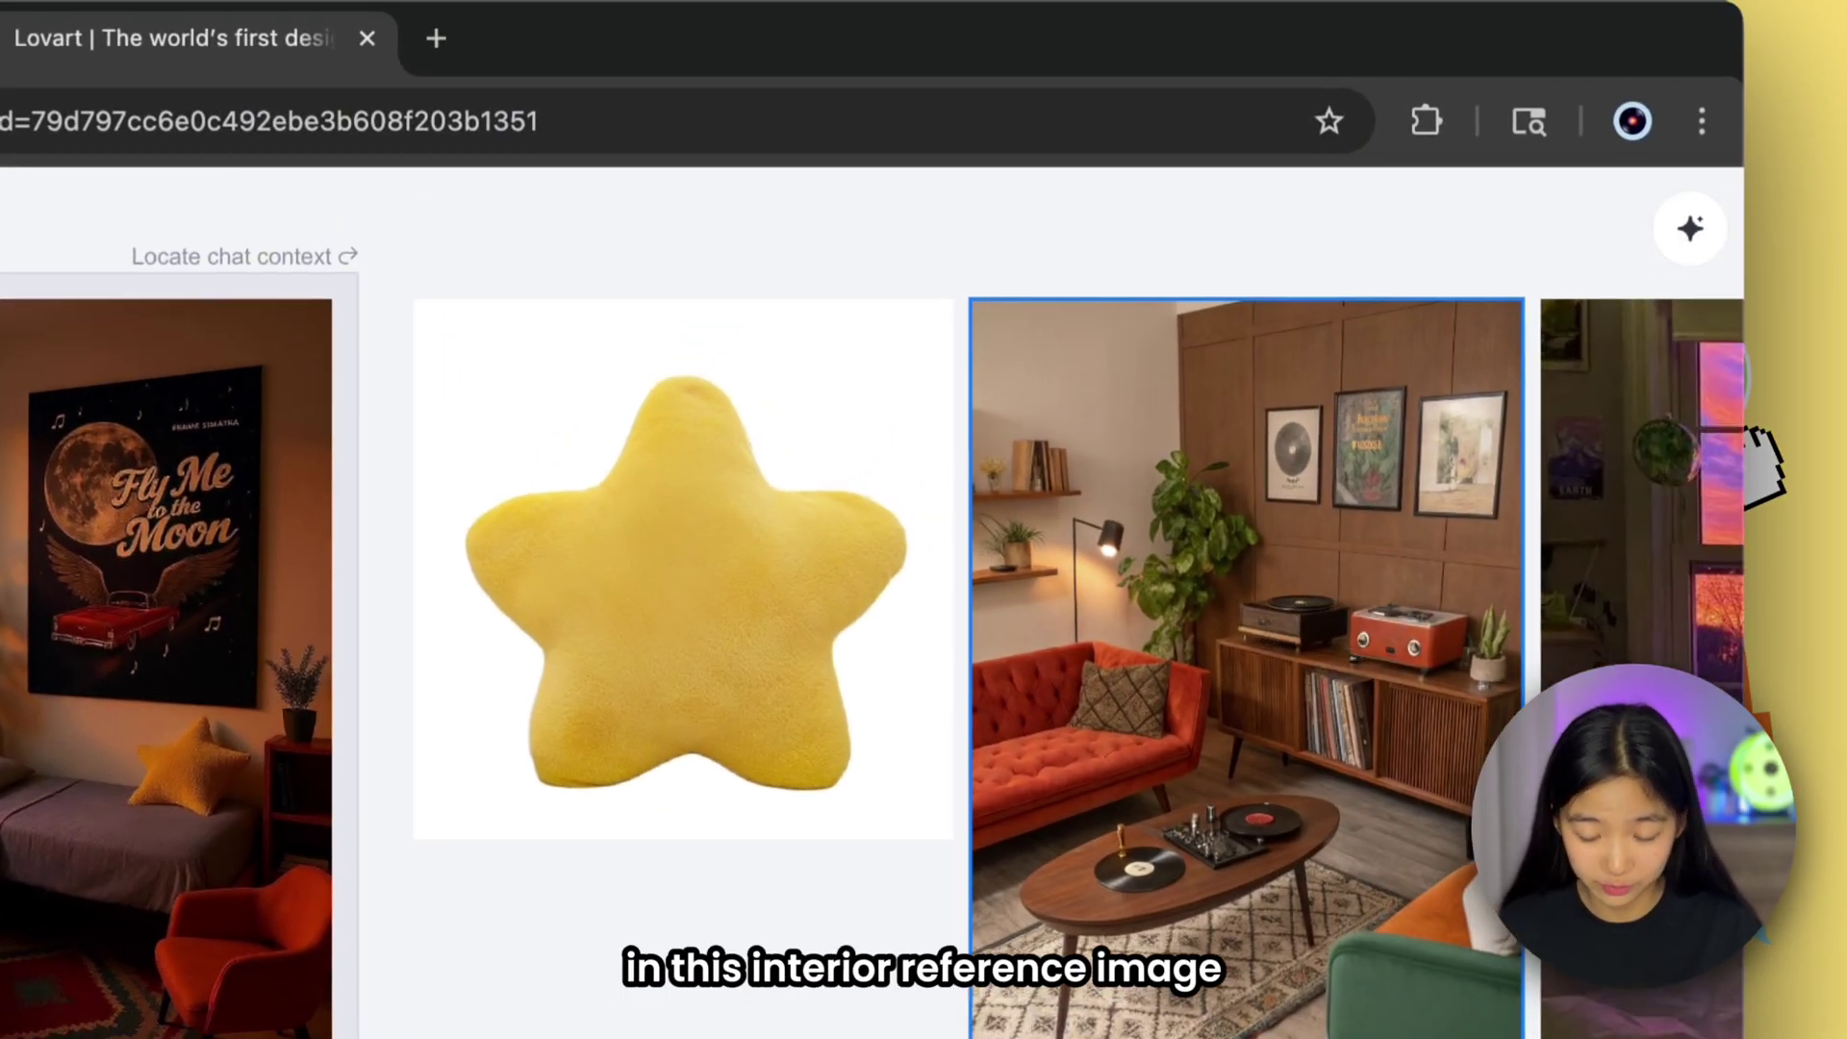
{"action": "scroll", "coordinate": [1380, 619], "scroll_direction": "right", "scroll_amount": 2}
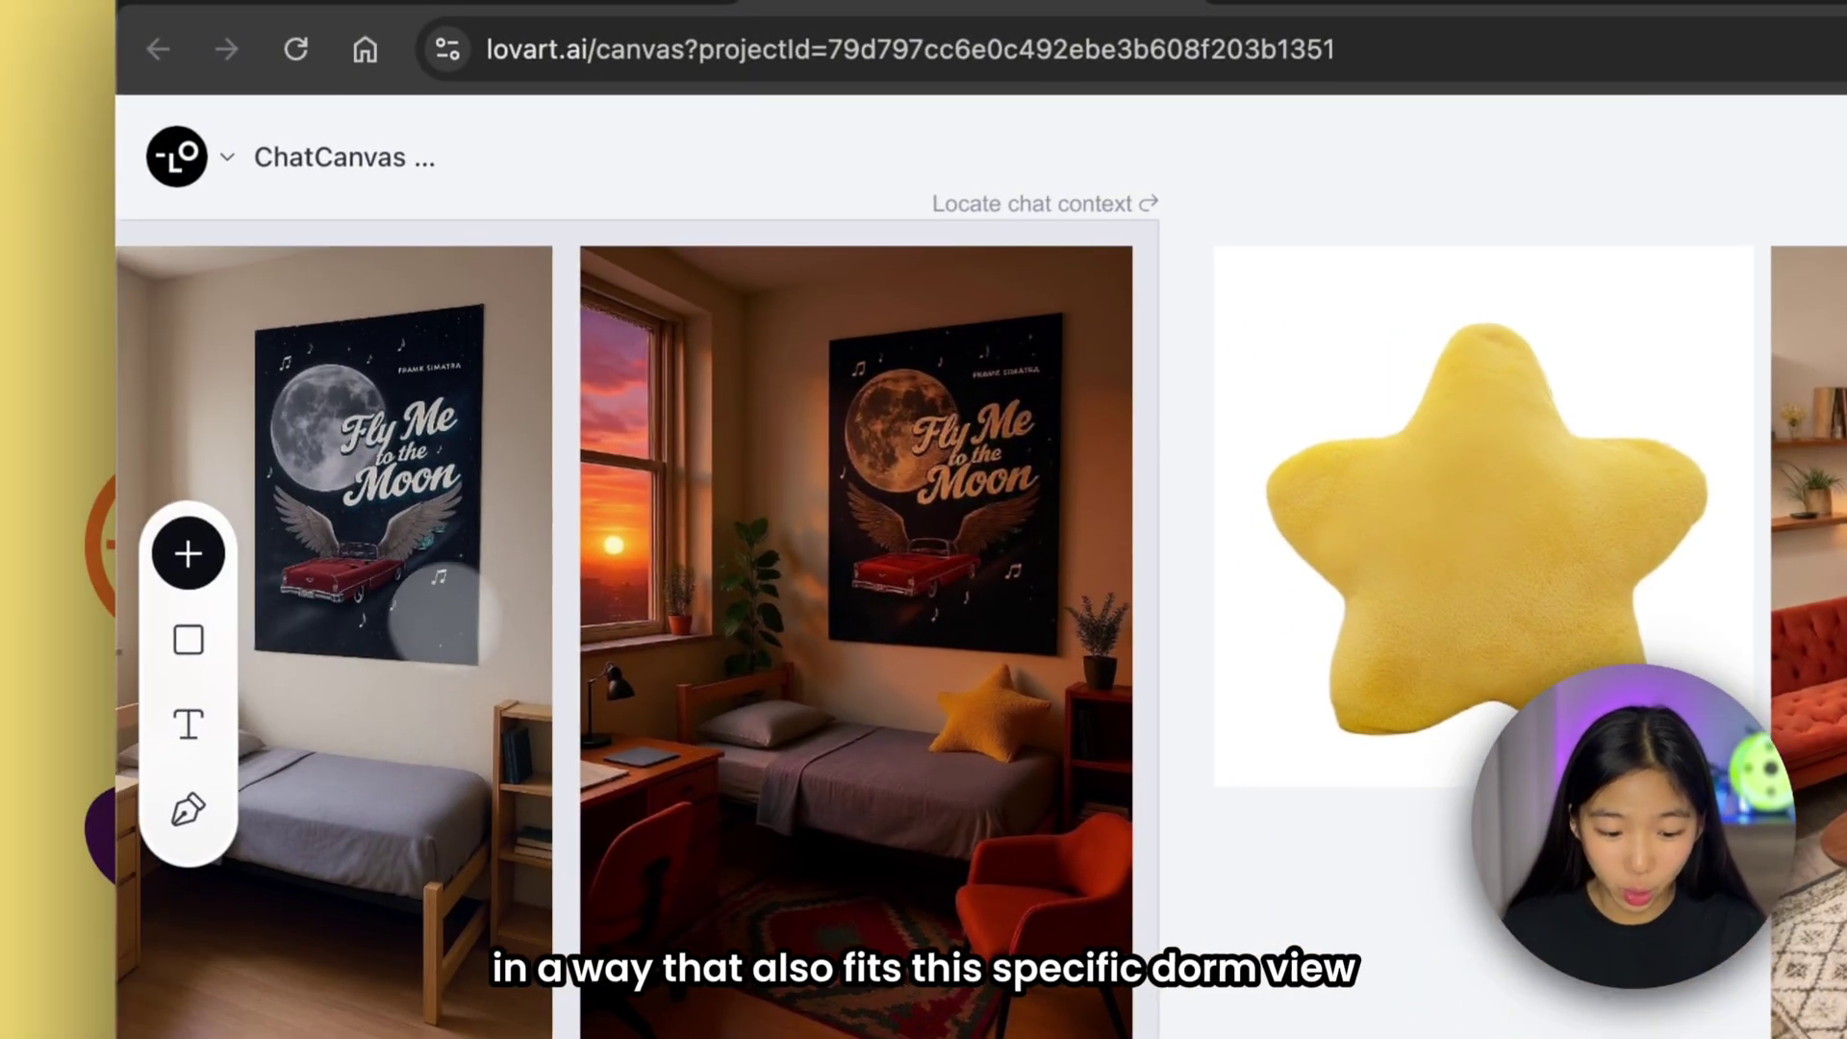
{"action": "scroll", "coordinate": [516, 536], "scroll_direction": "up", "scroll_amount": 2}
{"action": "scroll", "coordinate": [723, 414], "scroll_direction": "up", "scroll_amount": 3}
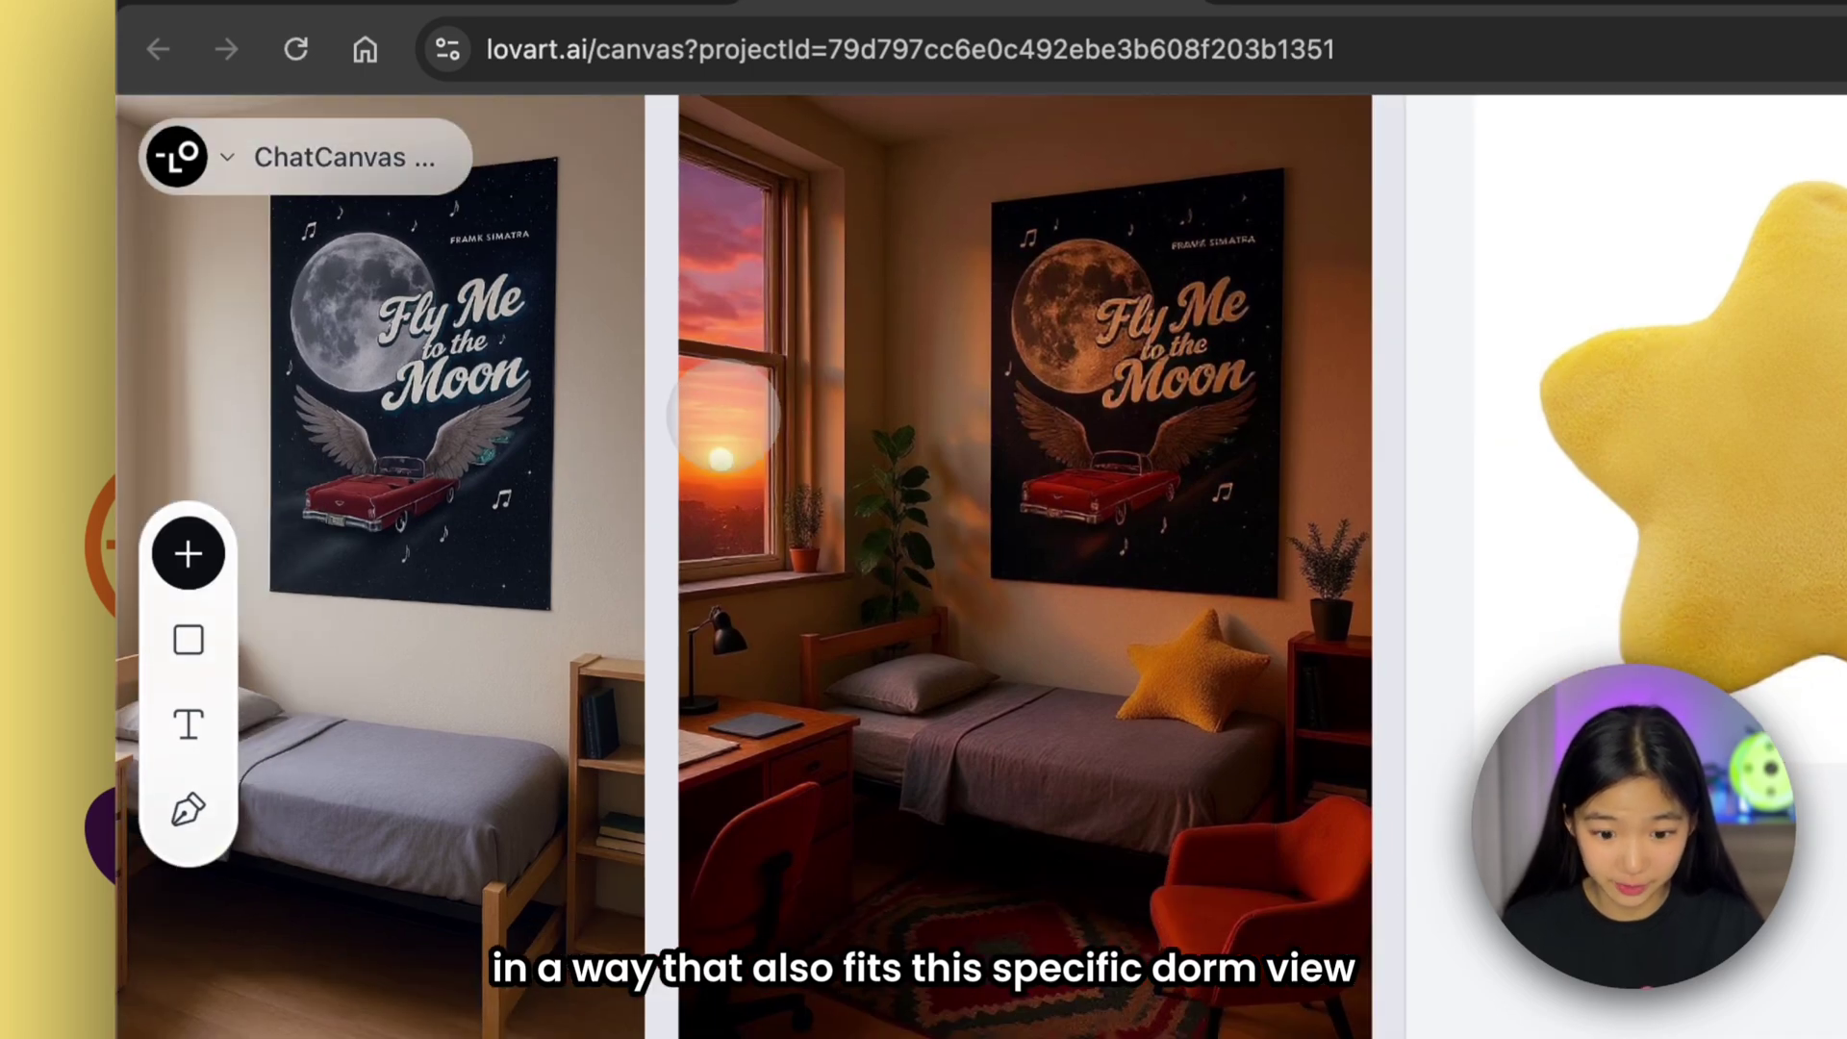
{"action": "scroll", "coordinate": [723, 414], "scroll_direction": "down", "scroll_amount": 2}
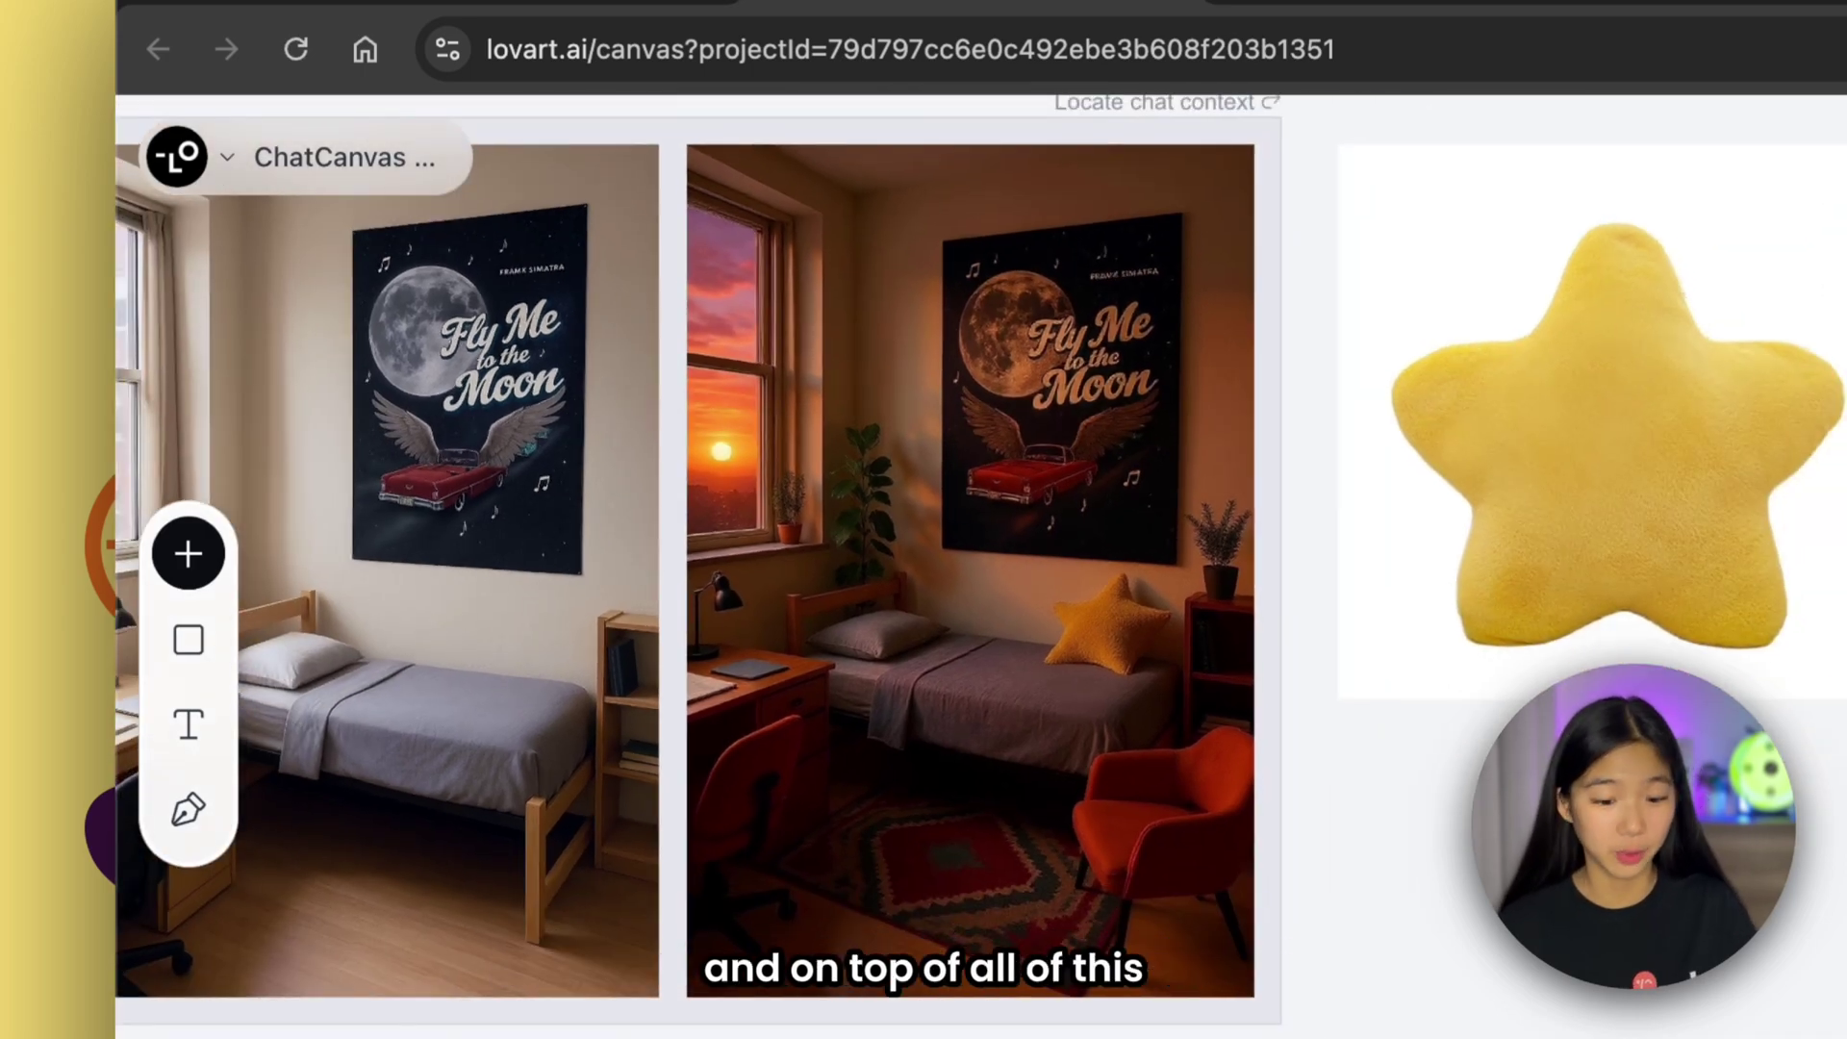
{"action": "scroll", "coordinate": [721, 424], "scroll_direction": "down", "scroll_amount": 3}
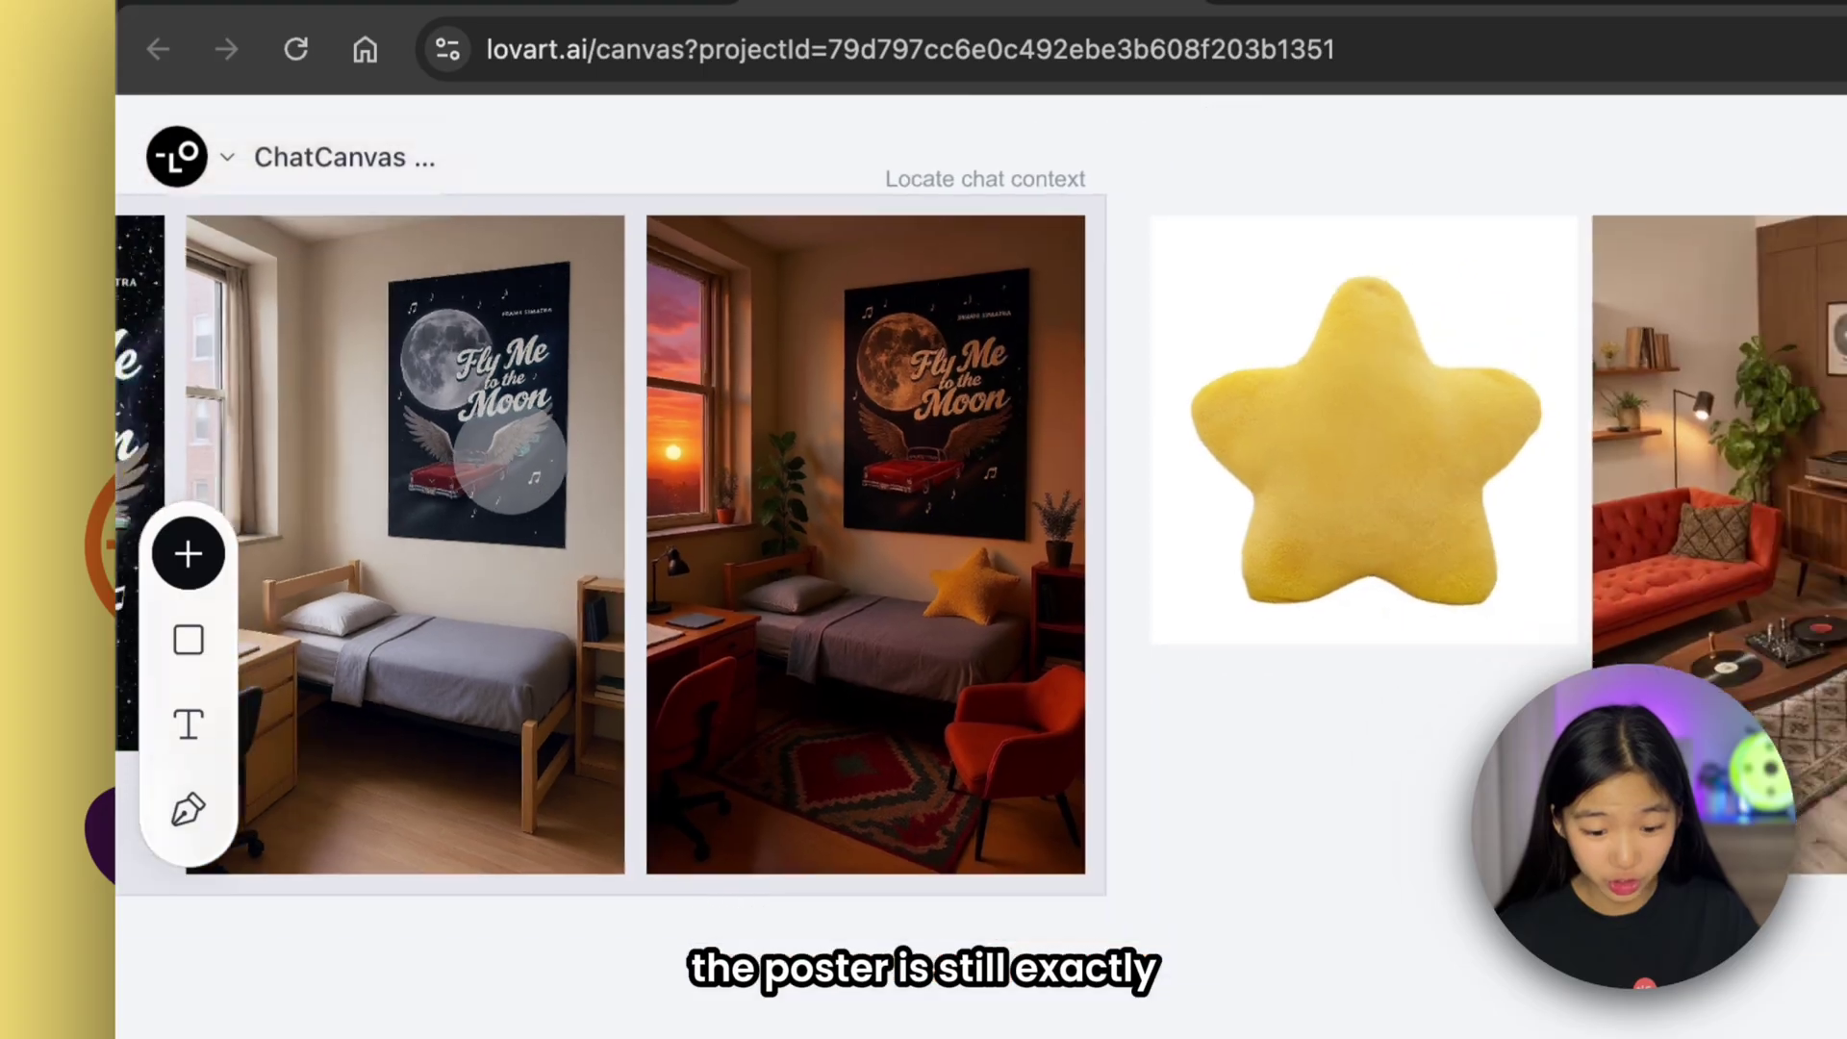
{"action": "scroll", "coordinate": [979, 600], "scroll_direction": "left", "scroll_amount": 2}
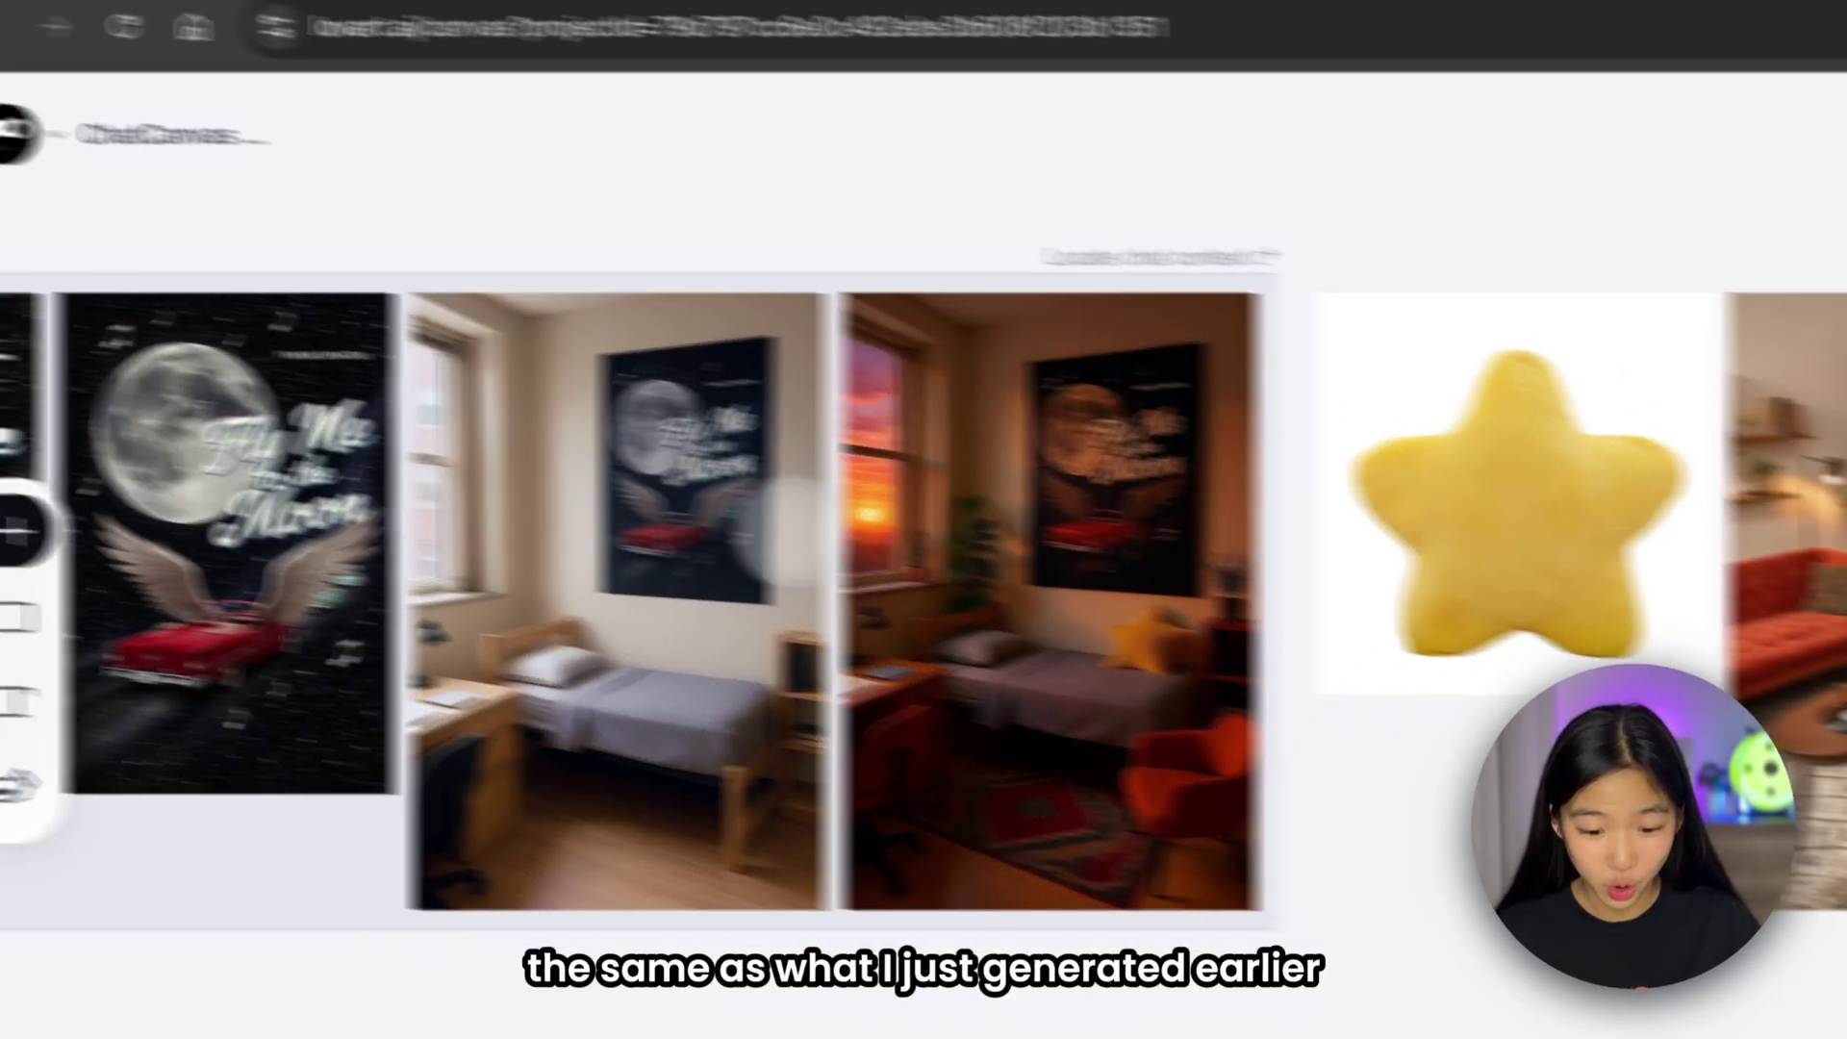
{"action": "scroll", "coordinate": [1284, 543], "scroll_direction": "up", "scroll_amount": 2}
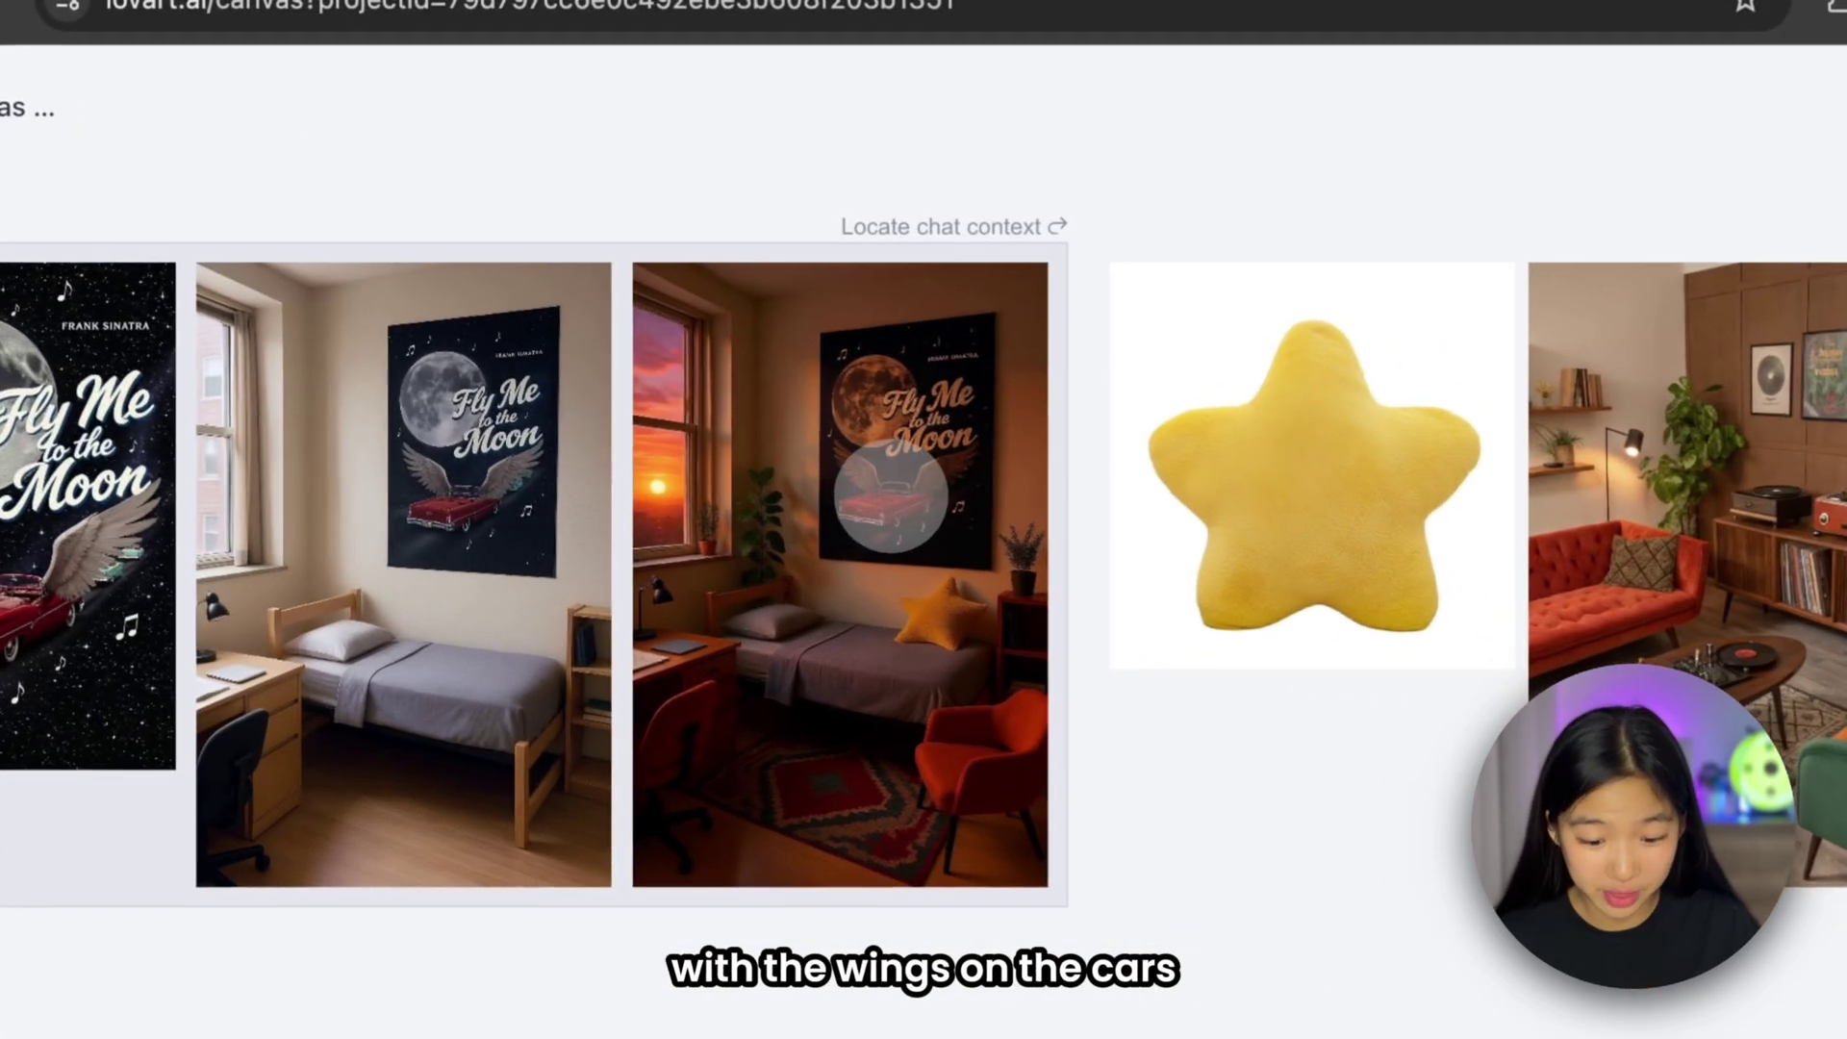
{"action": "scroll", "coordinate": [909, 471], "scroll_direction": "left", "scroll_amount": 2}
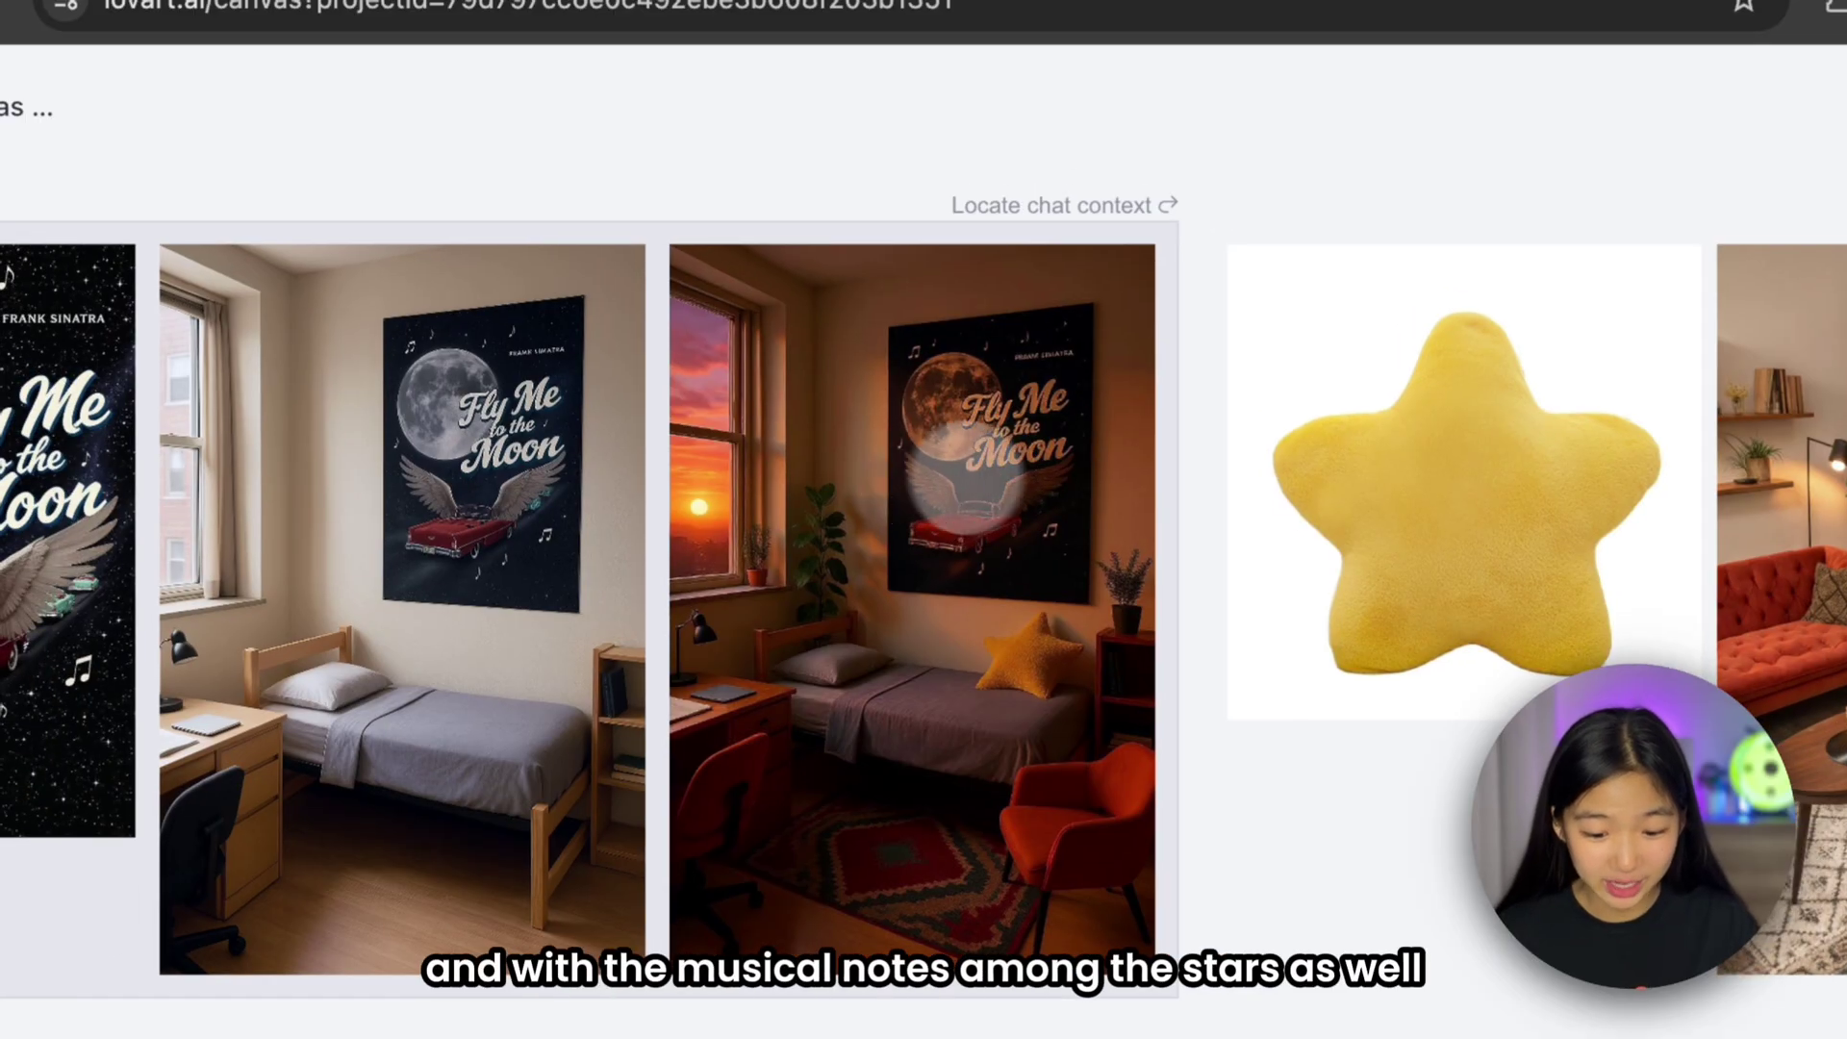
{"action": "scroll", "coordinate": [1068, 553], "scroll_direction": "up", "scroll_amount": 3}
{"action": "scroll", "coordinate": [1063, 556], "scroll_direction": "down", "scroll_amount": 2}
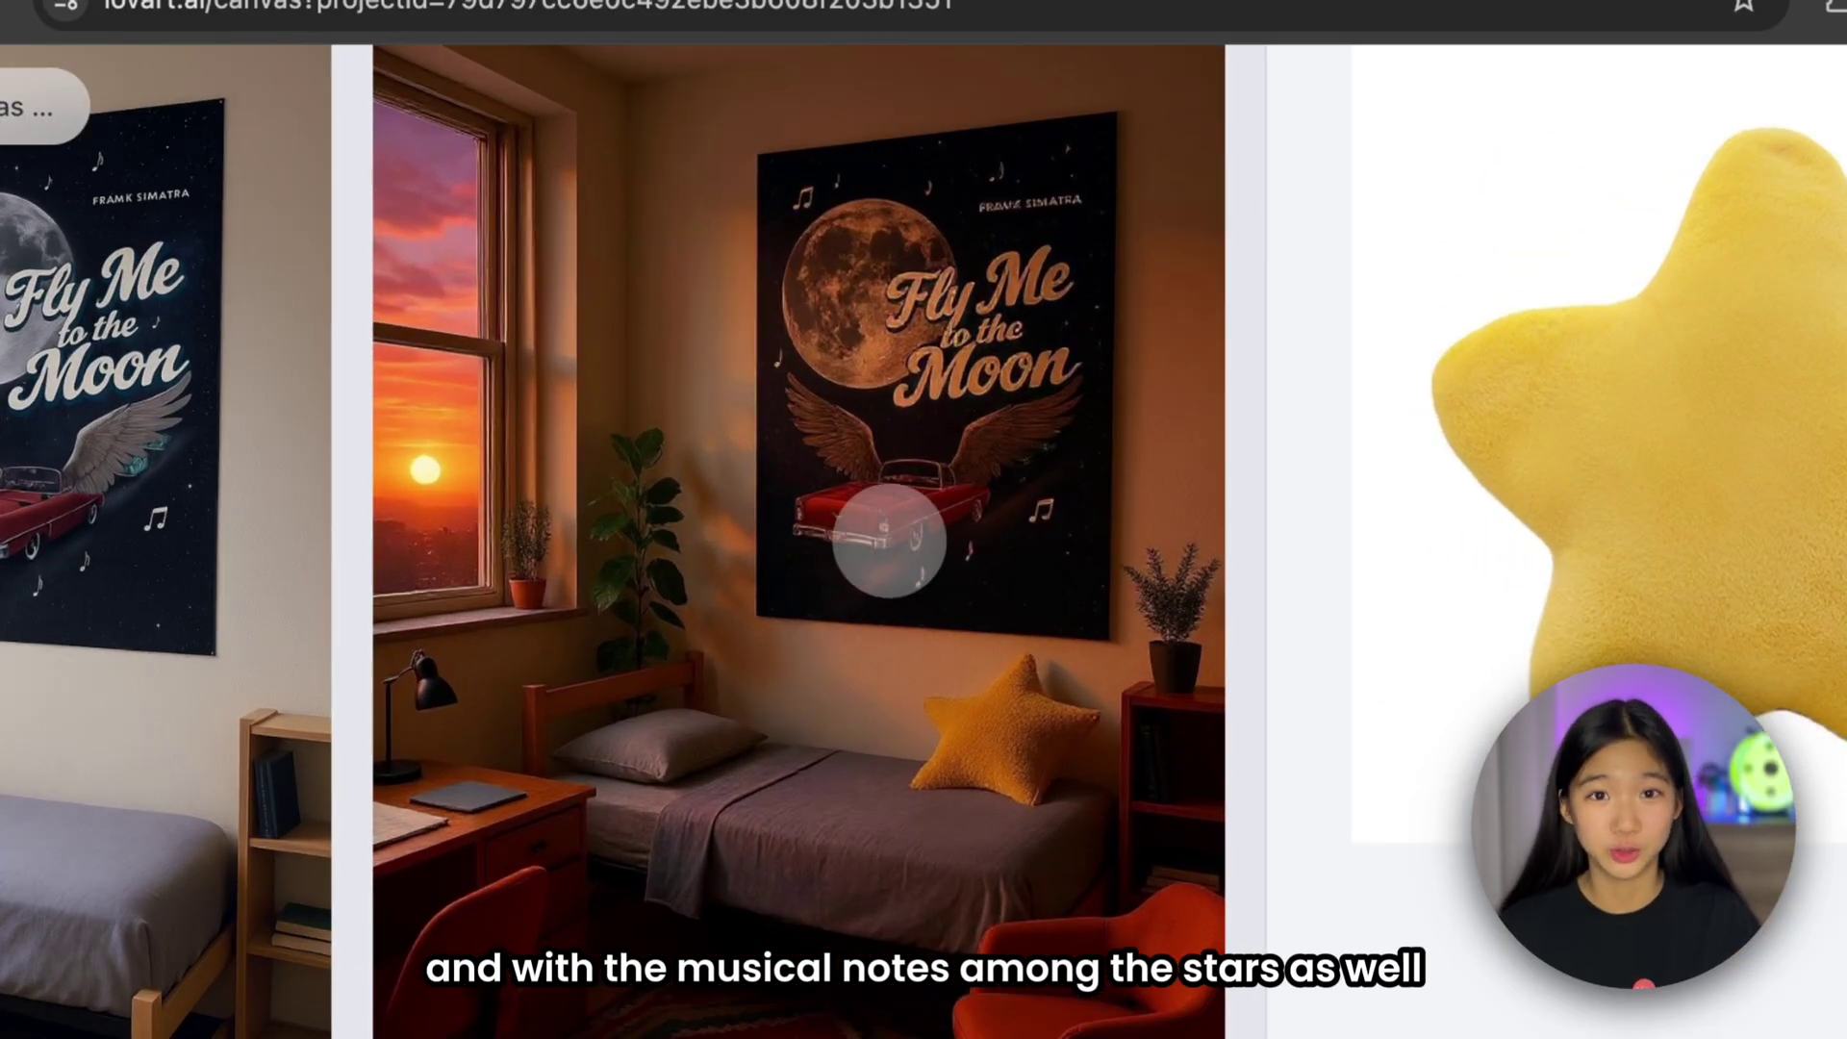
{"action": "scroll", "coordinate": [886, 539], "scroll_direction": "down", "scroll_amount": 2}
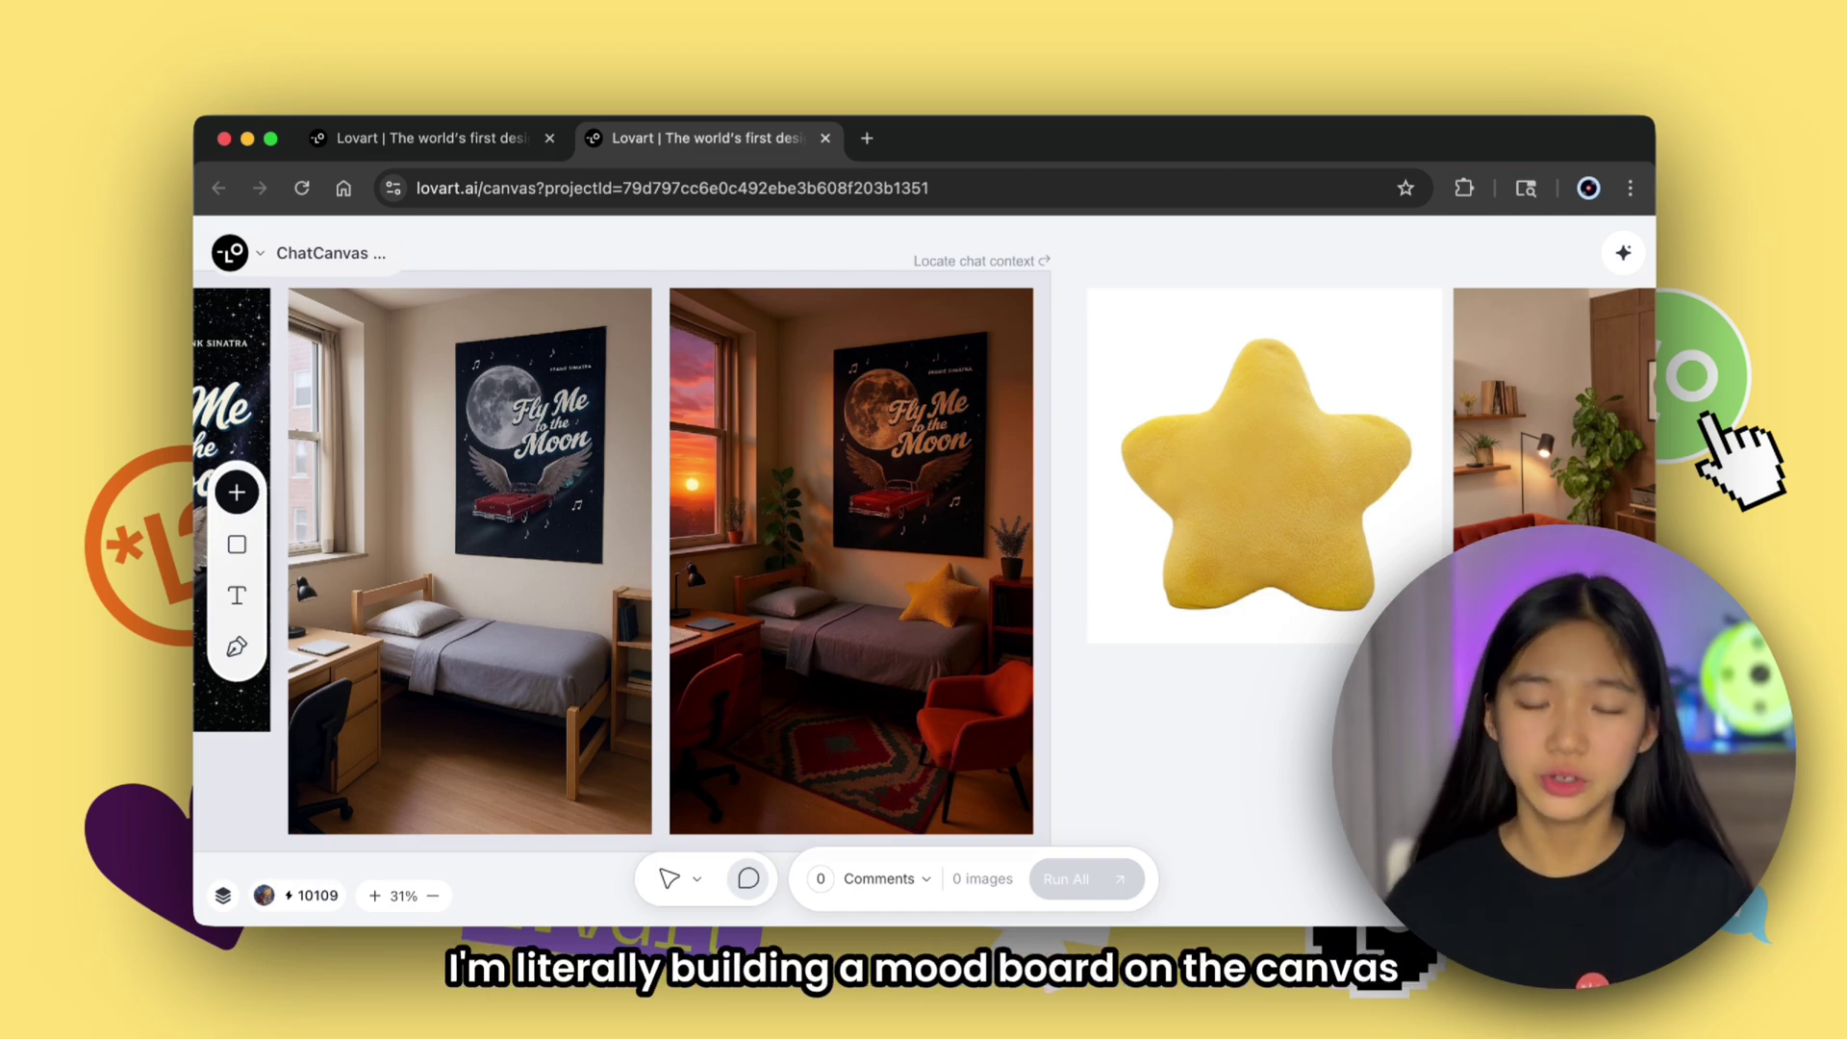
{"action": "scroll", "coordinate": [923, 567], "scroll_direction": "down", "scroll_amount": 6}
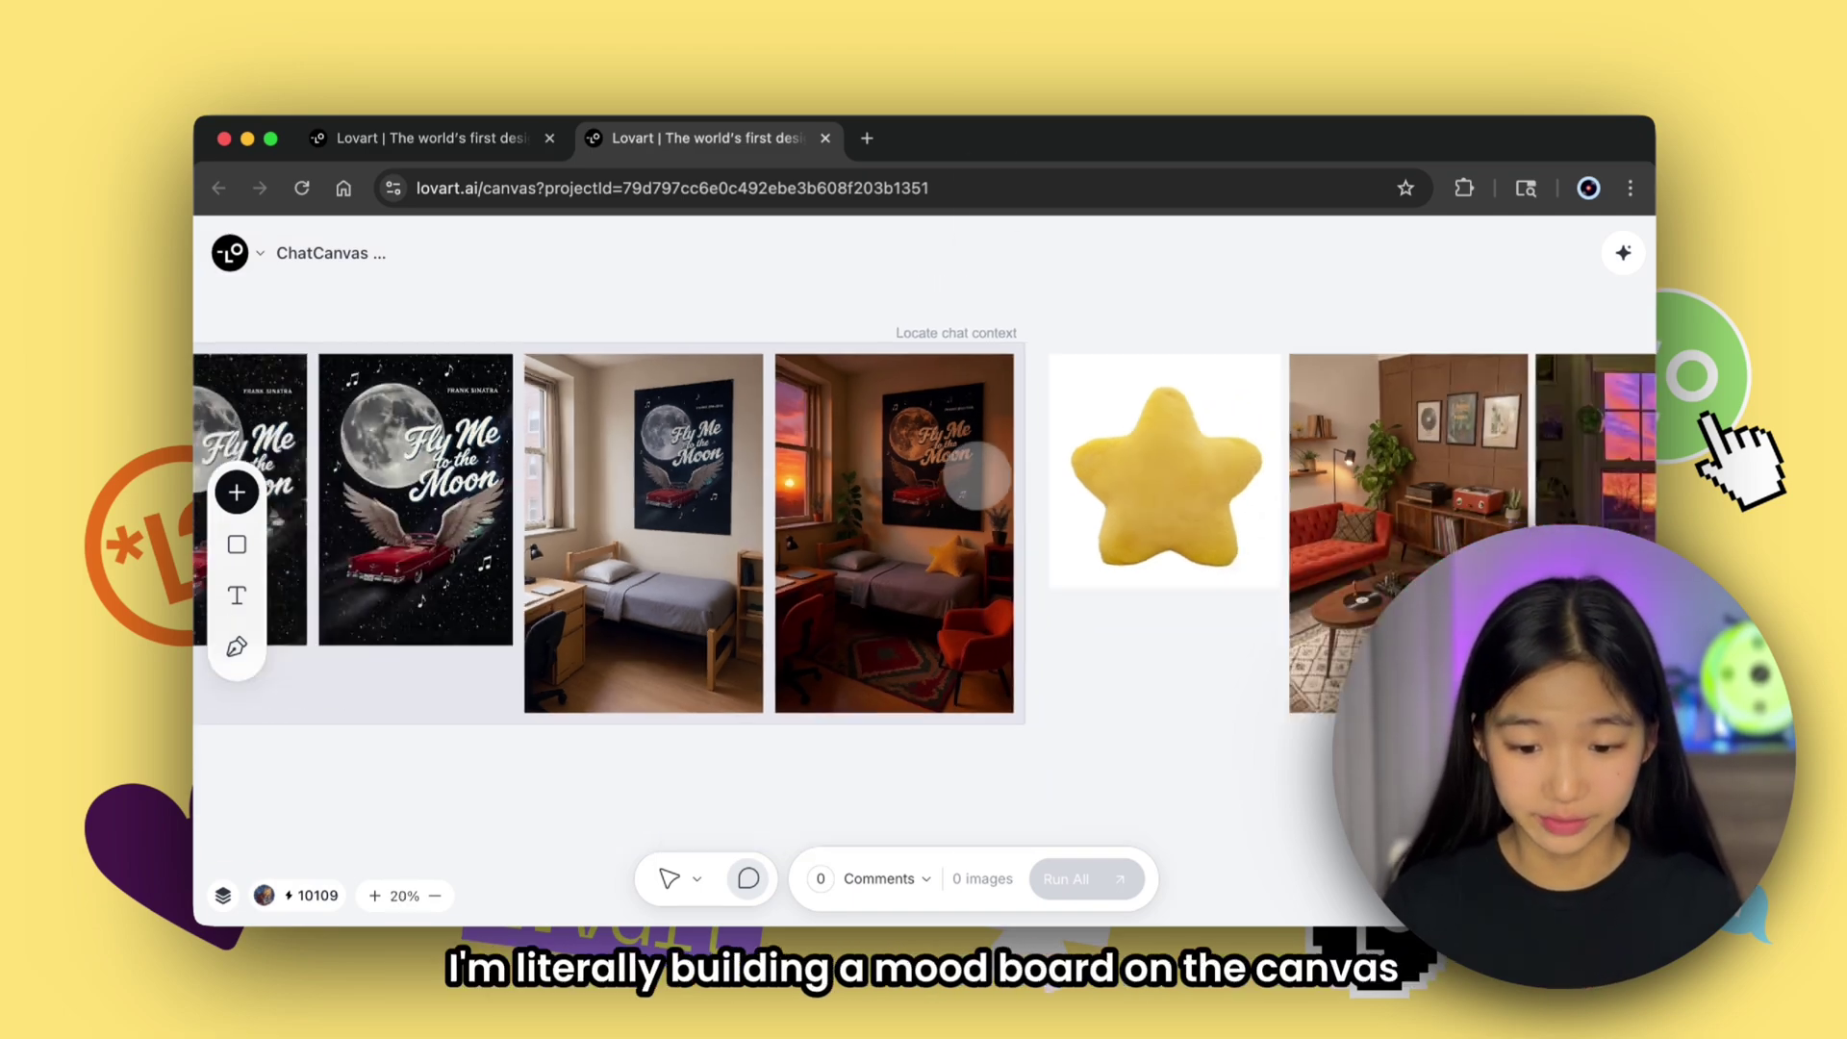
{"action": "scroll", "coordinate": [652, 528], "scroll_direction": "left", "scroll_amount": 1}
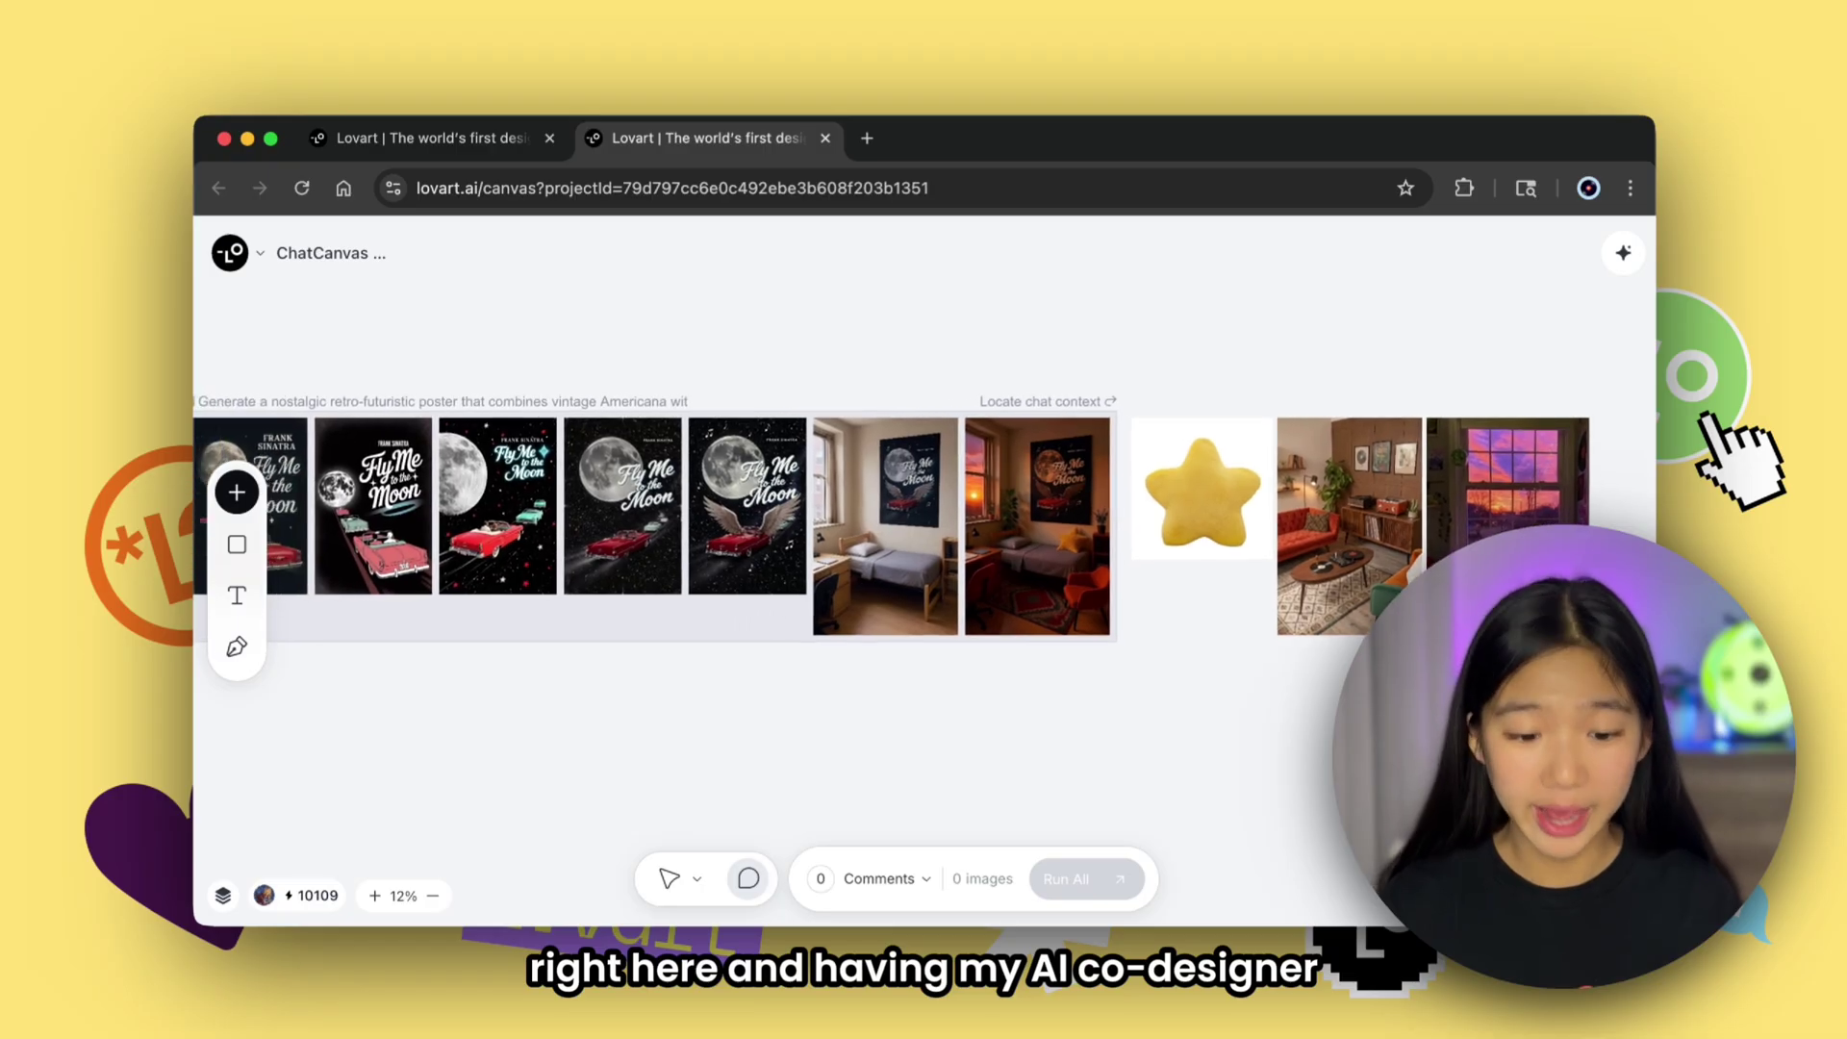